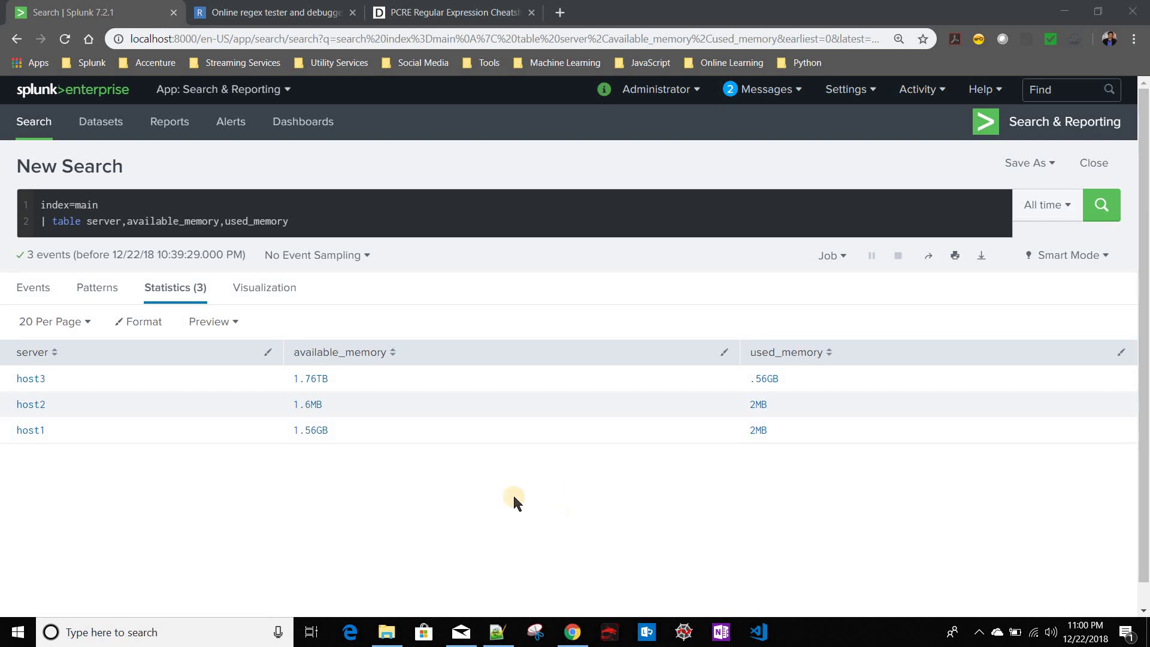
Select host3's 1.76TB available memory value in the results table.
{"action": "left_click_drag", "start_coordinate": [328, 379], "coordinate": [295, 383]}
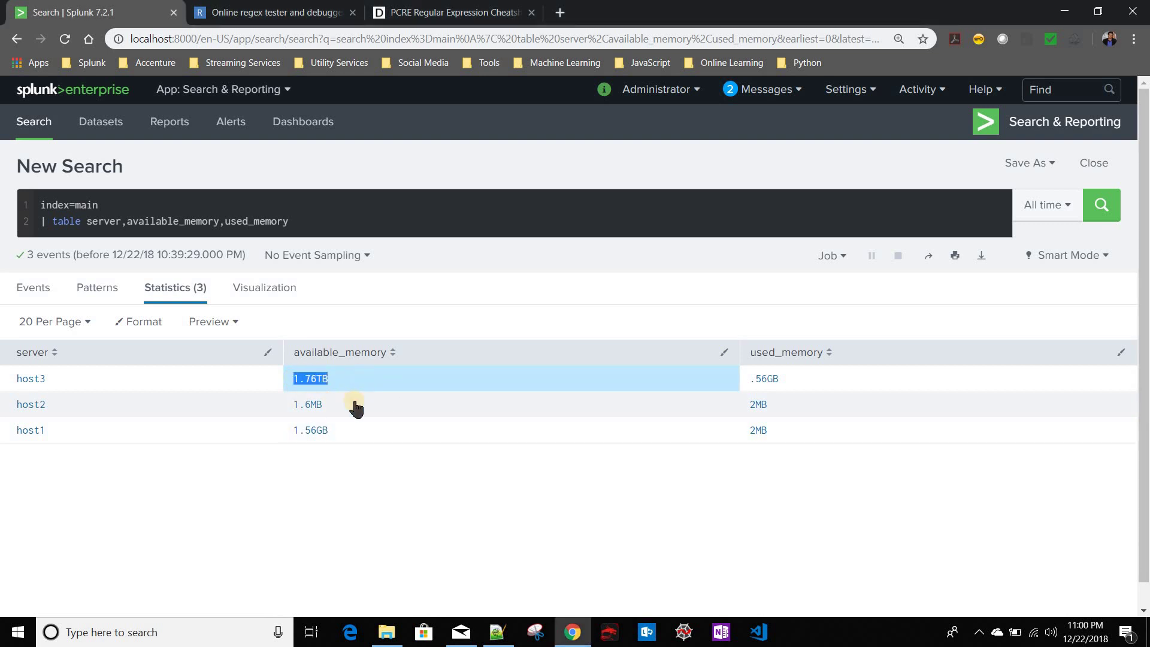
{"action": "double_click", "coordinate": [329, 392]}
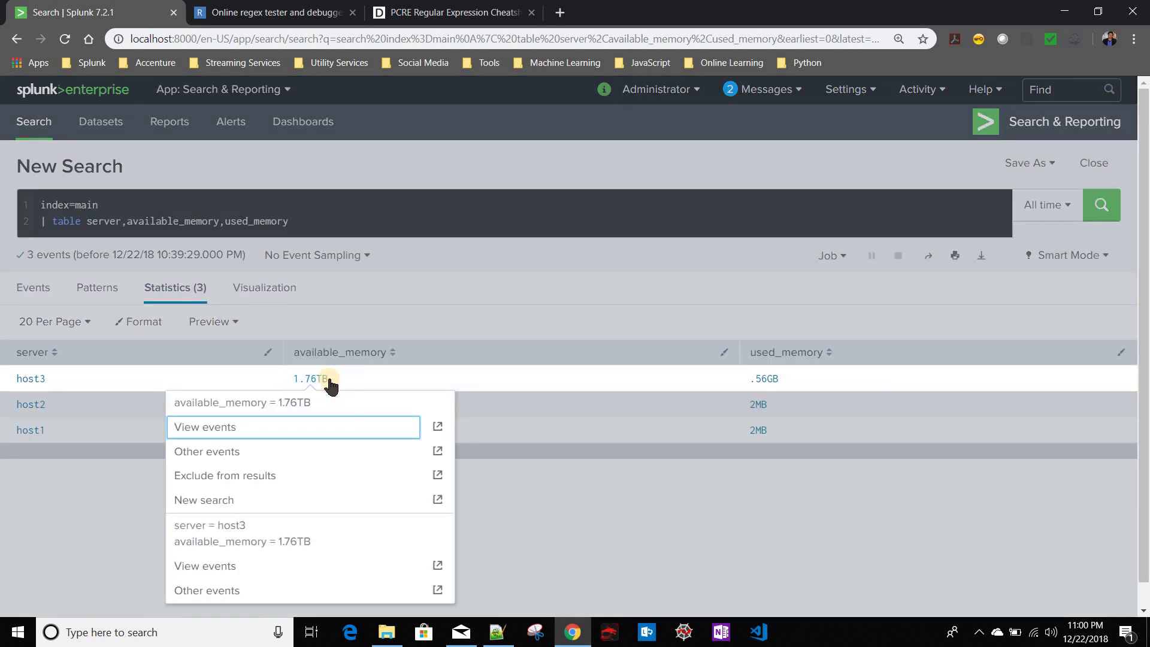
{"action": "left_click", "coordinate": [329, 383]}
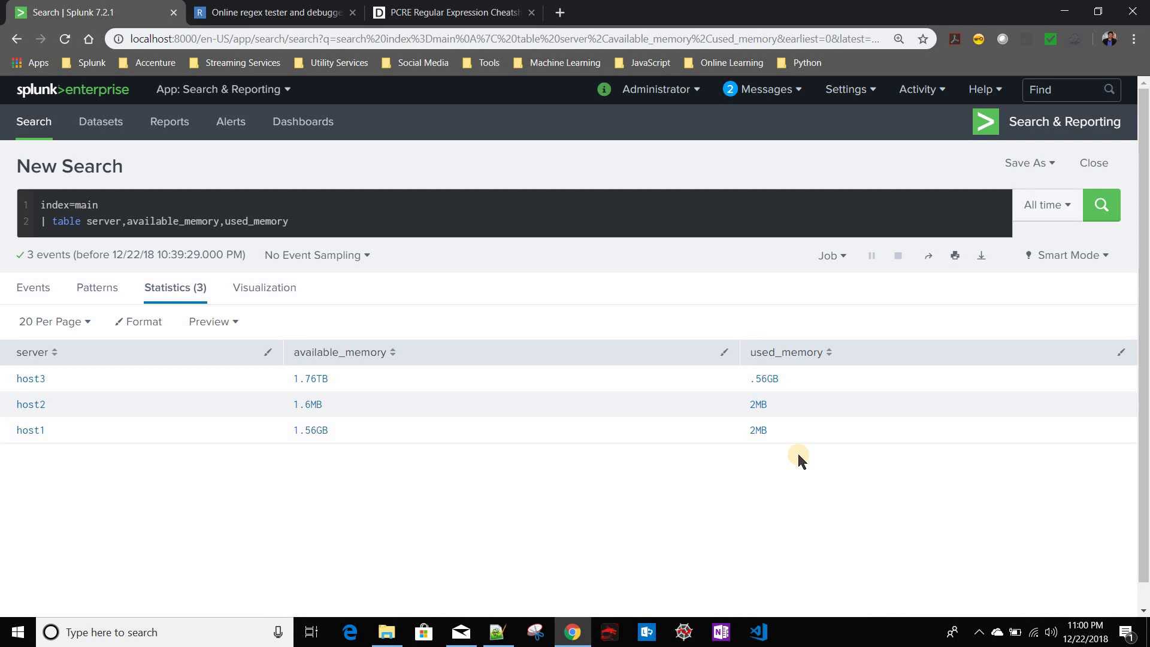
Add a query line '| total = available_memory + used_memory' and run the search.
{"action": "left_click", "coordinate": [330, 231]}
{"action": "key", "text": "shift+Return"}
{"action": "type", "text": "|  "}
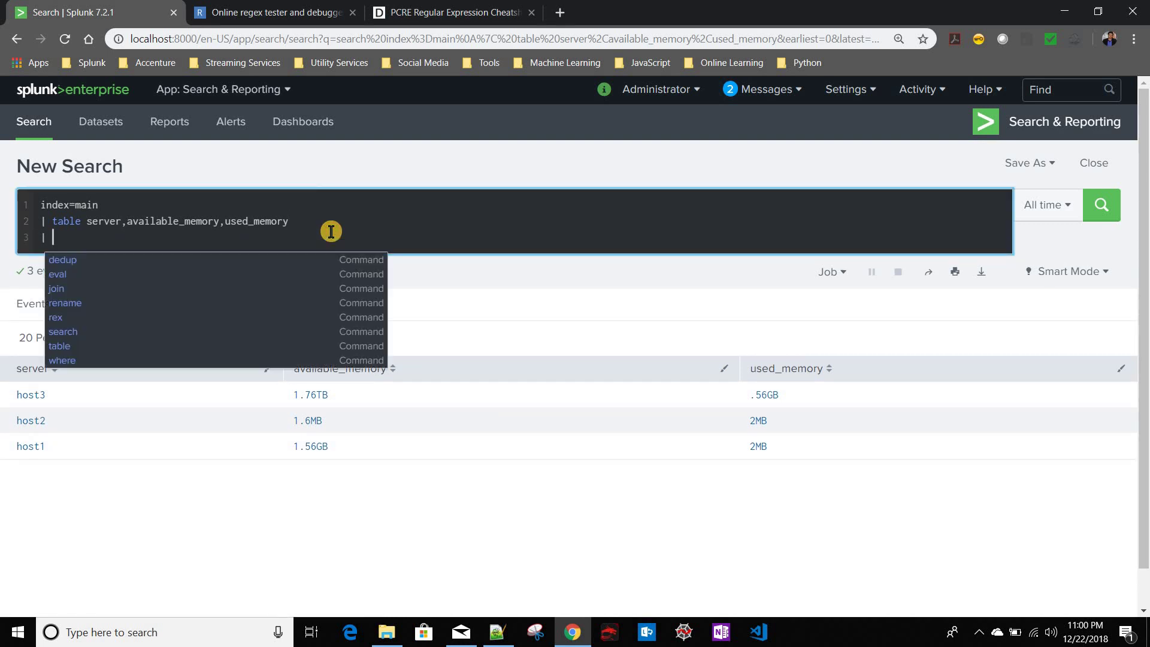
{"action": "type", "text": "total "}
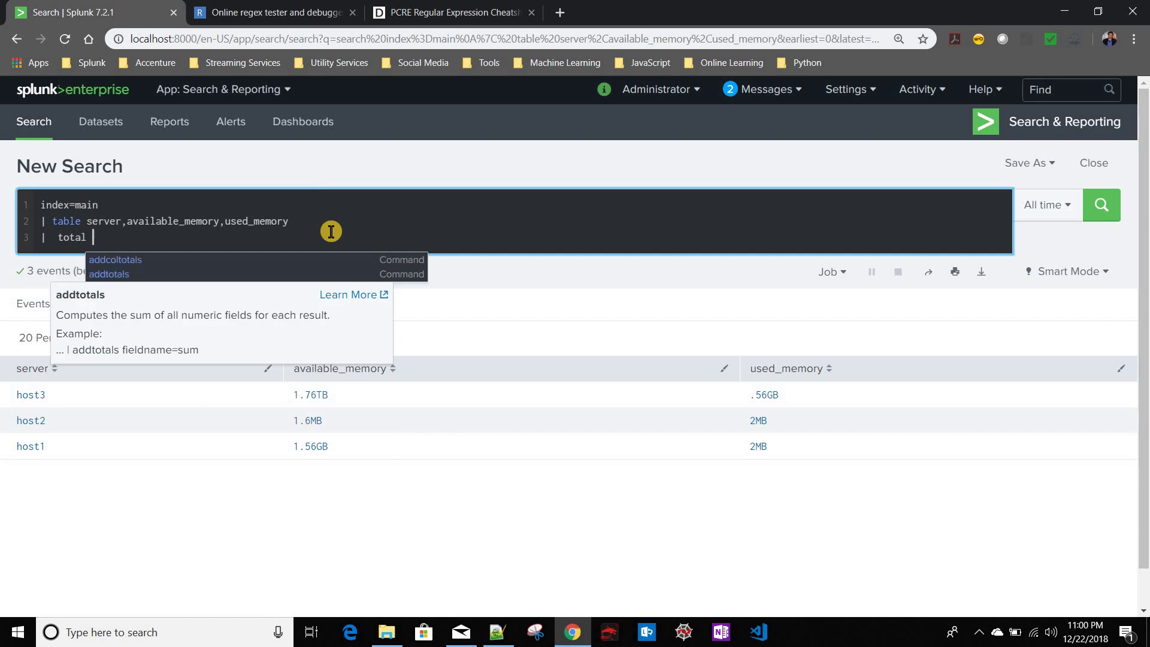
{"action": "type", "text": "="}
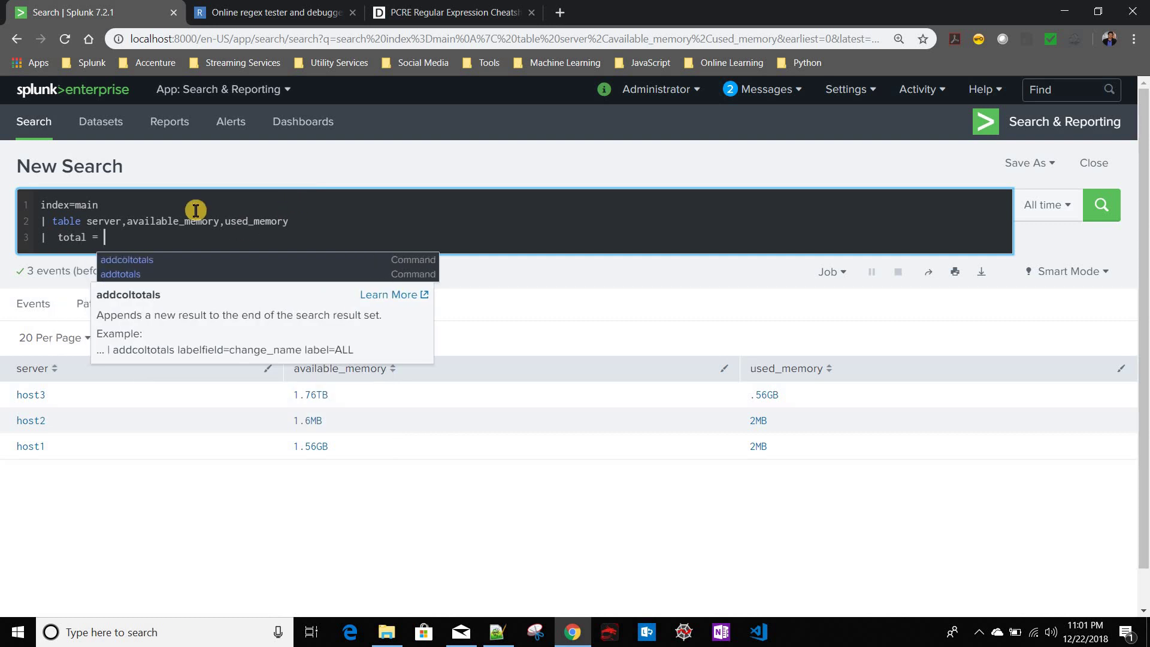
{"action": "double_click", "coordinate": [182, 223]}
{"action": "key", "text": "ctrl+c"}
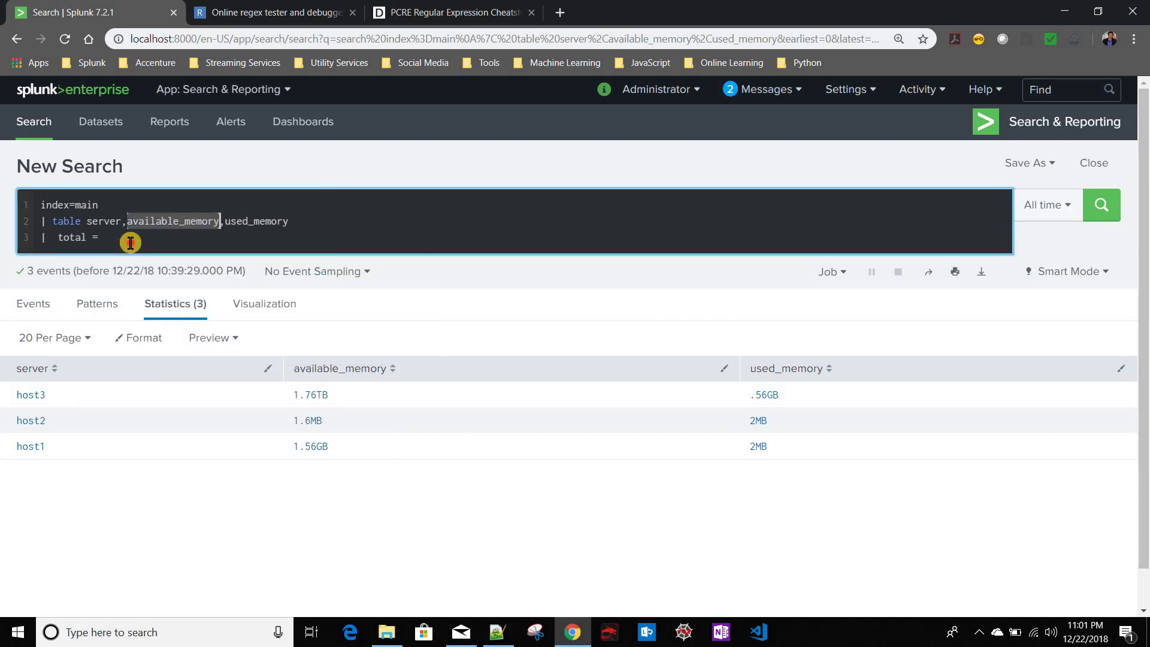
{"action": "left_click", "coordinate": [131, 243]}
{"action": "key", "text": "ctrl+v"}
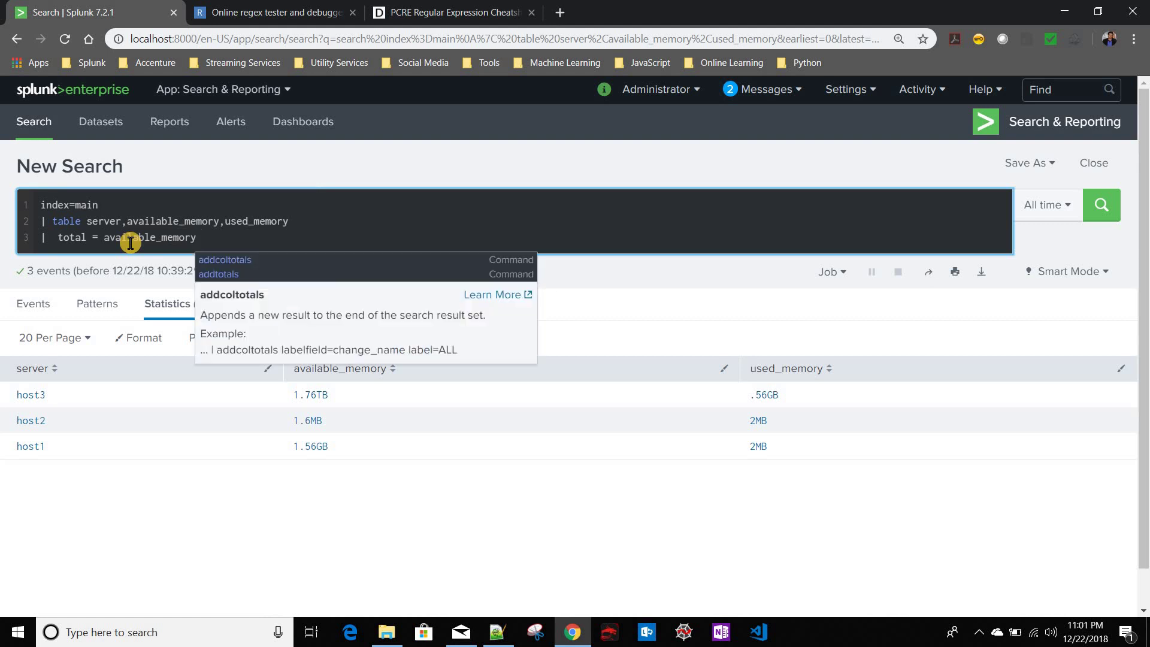
{"action": "type", "text": "+"}
{"action": "double_click", "coordinate": [267, 220]}
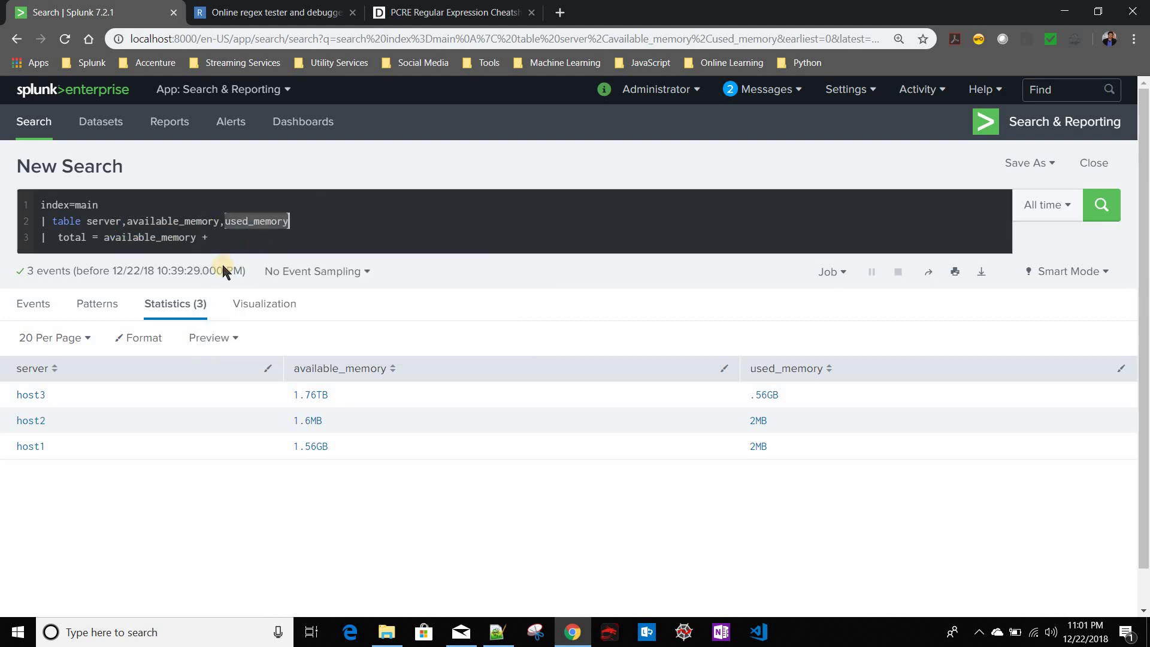
{"action": "key", "text": "ctrl+c"}
{"action": "left_click", "coordinate": [232, 244]}
{"action": "key", "text": "ctrl+v"}
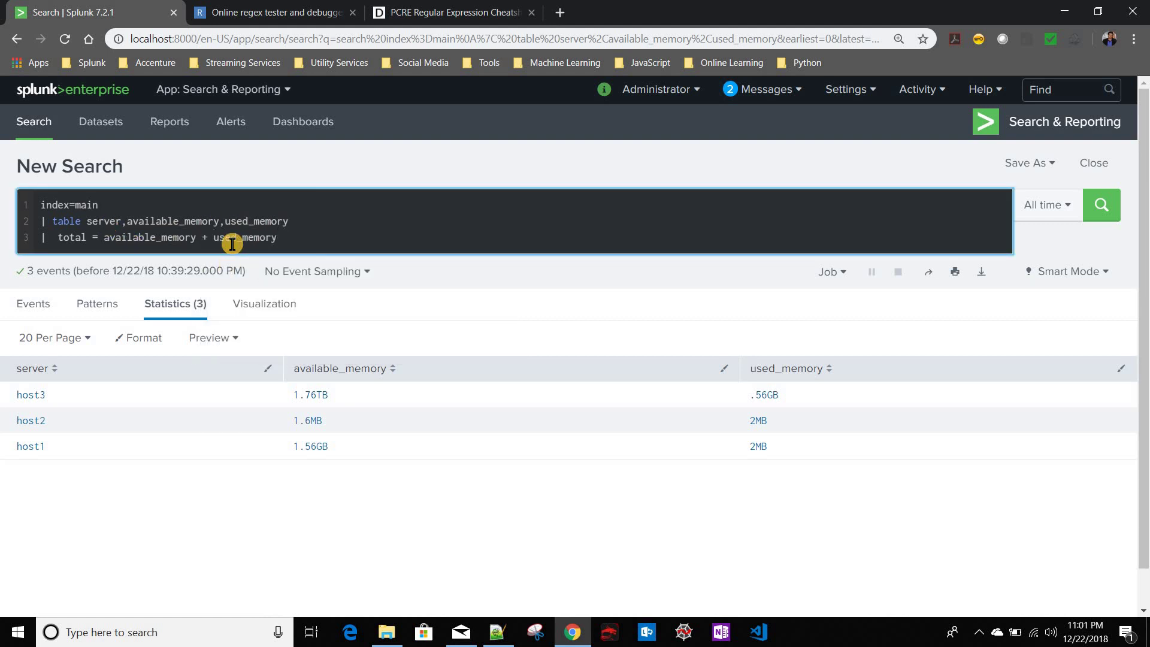
{"action": "key", "text": "Return"}
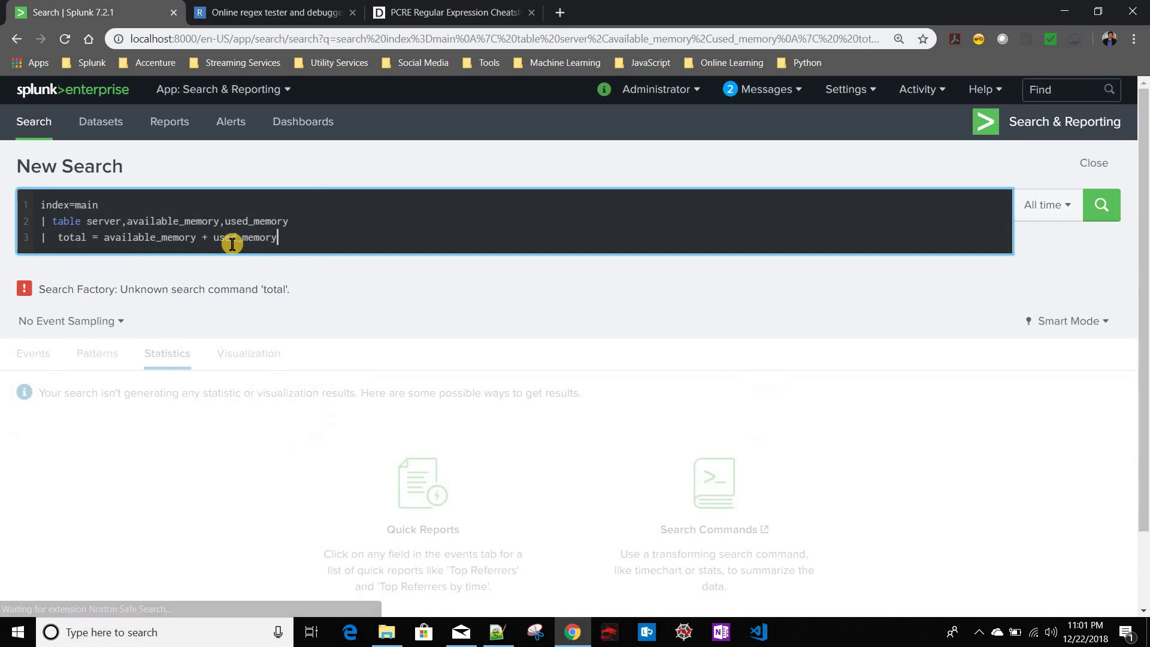
Insert the missing 'eval' before total and rerun the search.
{"action": "left_click", "coordinate": [59, 239]}
{"action": "type", "text": "eval"}
{"action": "key", "text": "Return"}
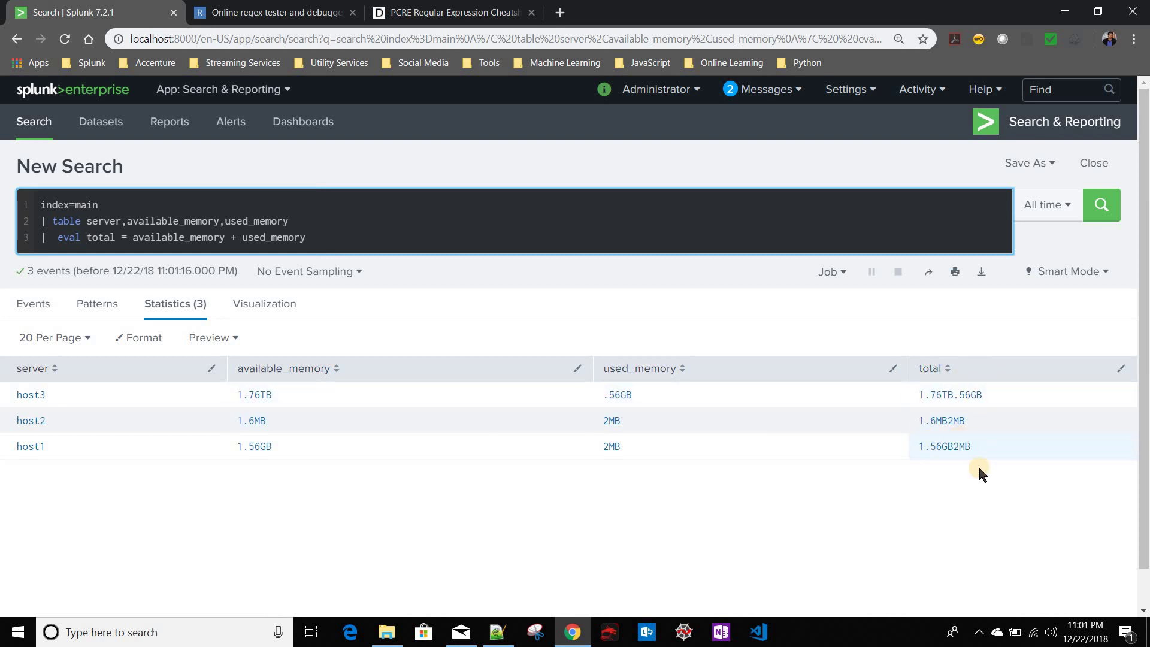
Delete the eval total line from the search query.
{"action": "left_click", "coordinate": [321, 243]}
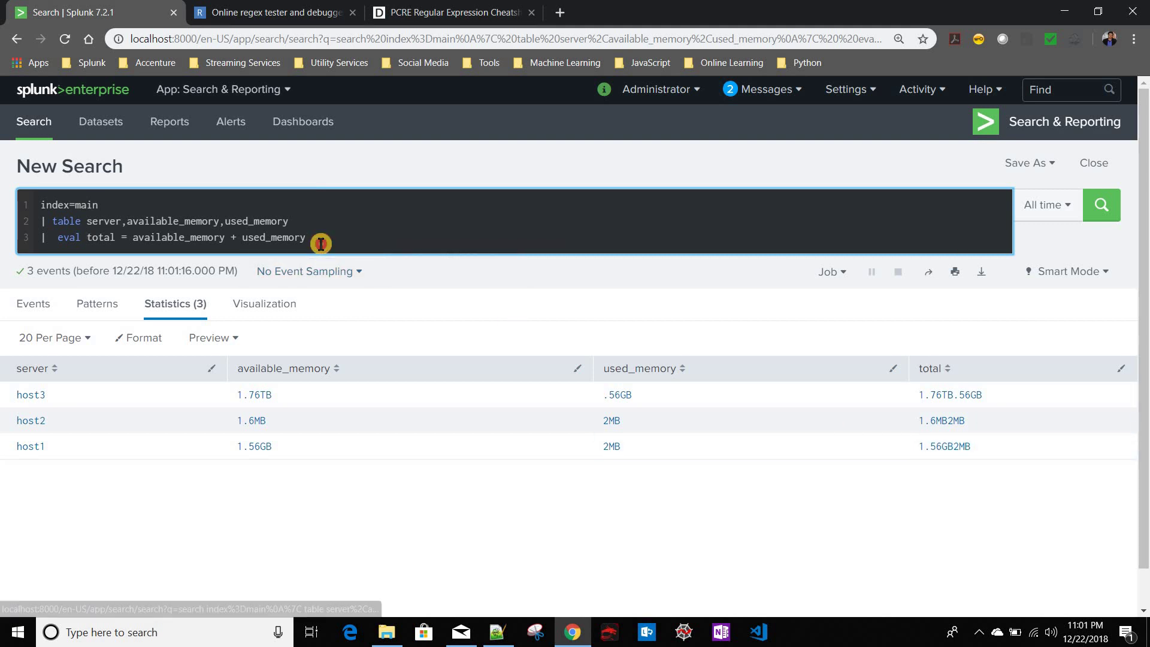
{"action": "triple_click", "coordinate": [321, 243]}
{"action": "key", "text": "BackSpace"}
{"action": "key", "text": "BackSpace"}
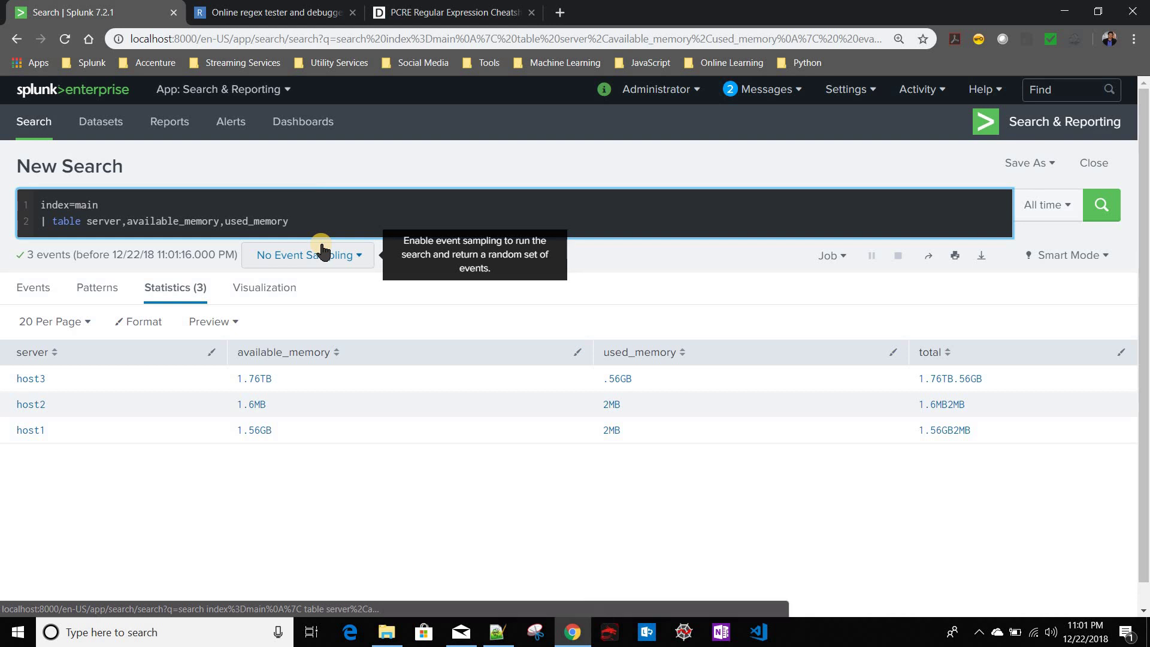
Select host3's available memory value 1.76TB in the results table.
{"action": "left_click_drag", "start_coordinate": [239, 385], "coordinate": [272, 389]}
{"action": "left_click", "coordinate": [262, 391]}
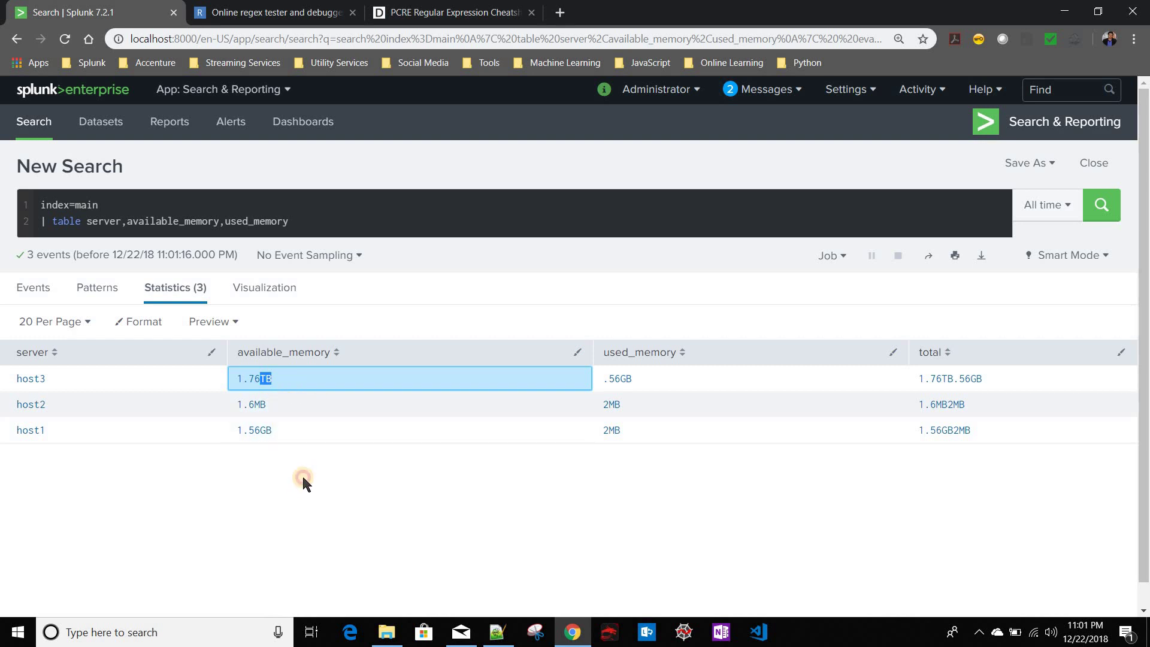
{"action": "left_click_drag", "start_coordinate": [277, 386], "coordinate": [234, 383]}
Paste 1.76TB and .56GB into the regex101 test string on separate lines.
{"action": "left_click", "coordinate": [266, 11]}
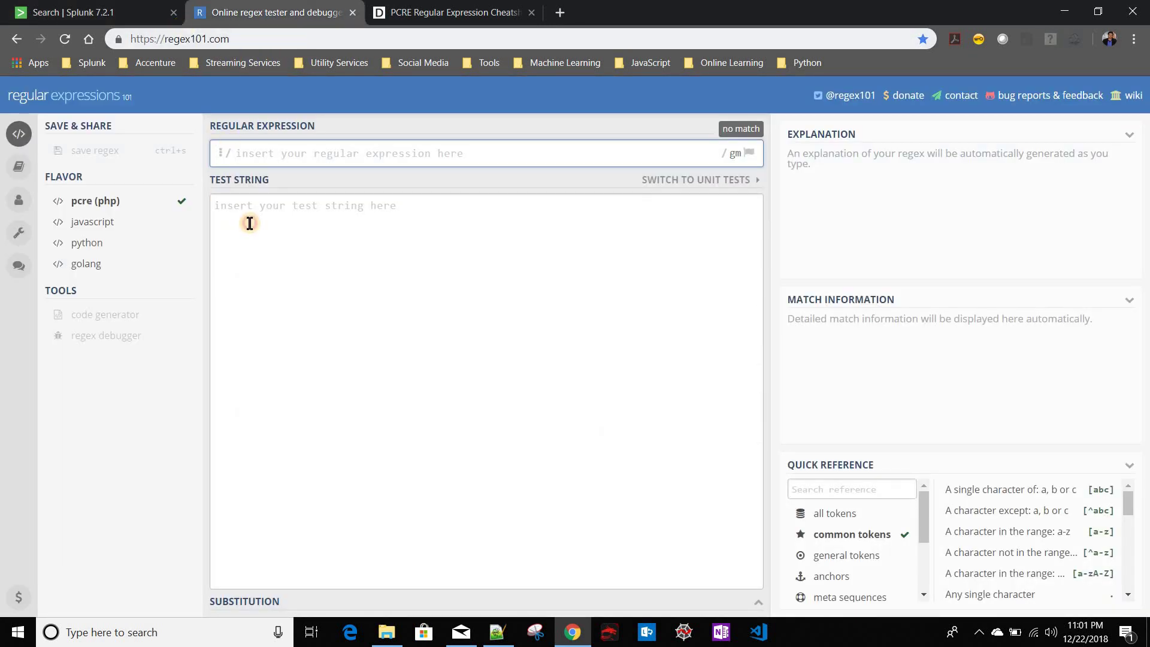
{"action": "left_click", "coordinate": [295, 234]}
{"action": "key", "text": "ctrl+v"}
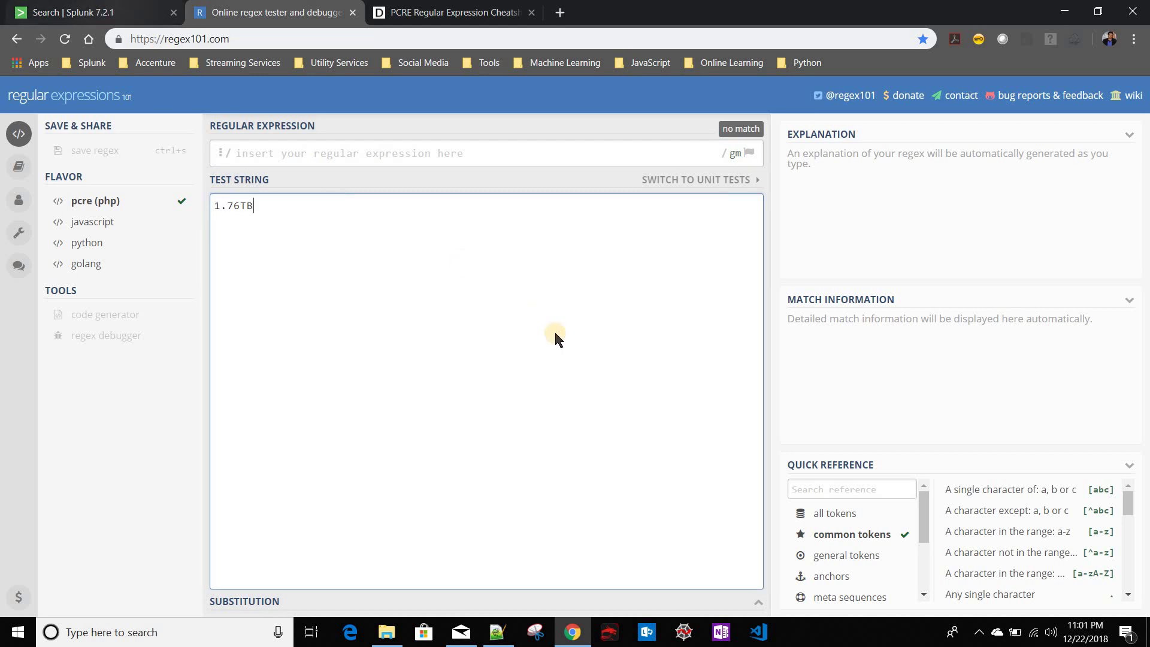
{"action": "key", "text": "ctrl+shift+Tab"}
{"action": "left_click_drag", "start_coordinate": [633, 378], "coordinate": [603, 388]}
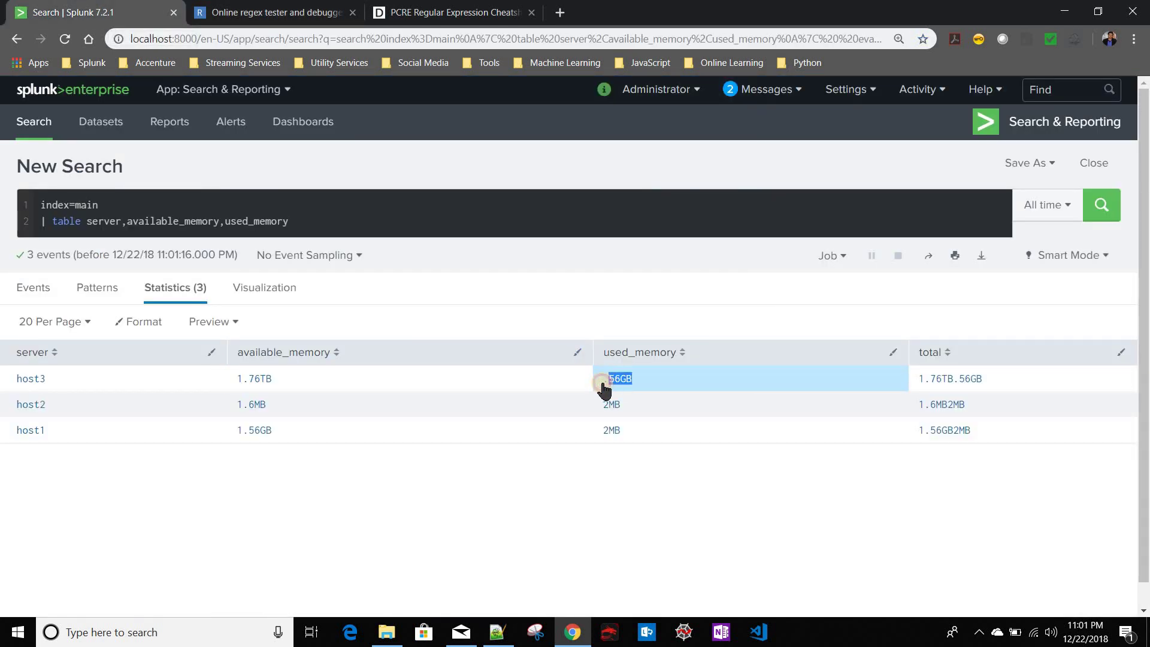
{"action": "key", "text": "ctrl+Tab"}
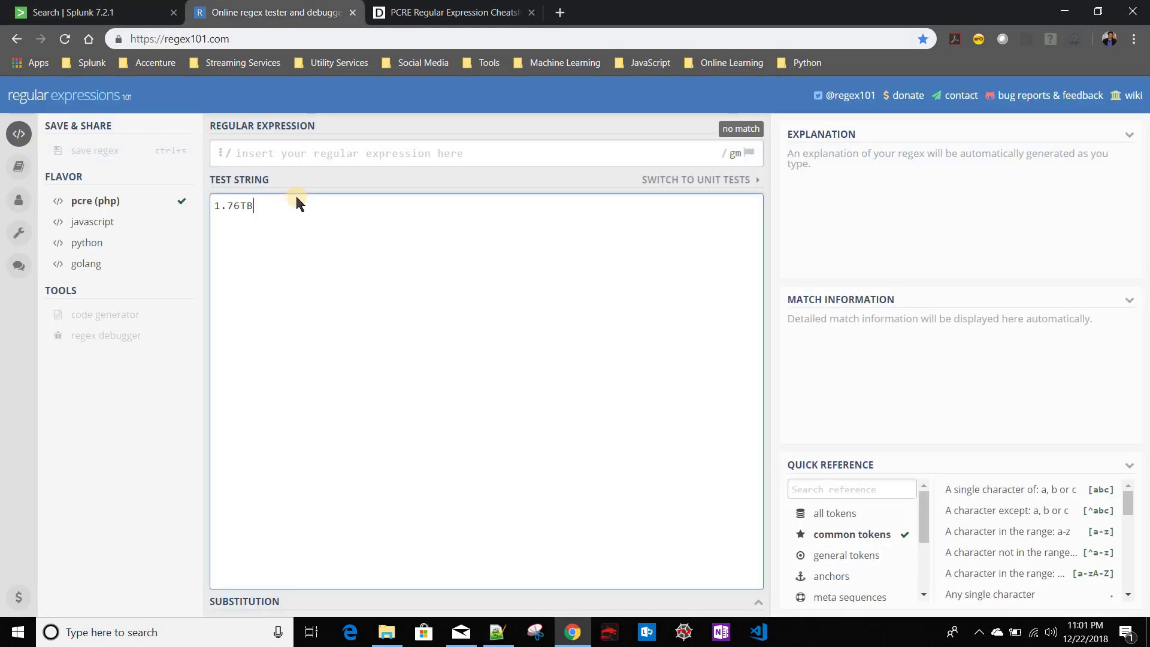
{"action": "key", "text": "Return"}
{"action": "key", "text": "ctrl+v"}
Copy host2's 1.6MB and 2MB values from Splunk into the third and fourth lines.
{"action": "key", "text": "ctrl+shift+Tab"}
{"action": "left_click_drag", "start_coordinate": [267, 405], "coordinate": [242, 412]}
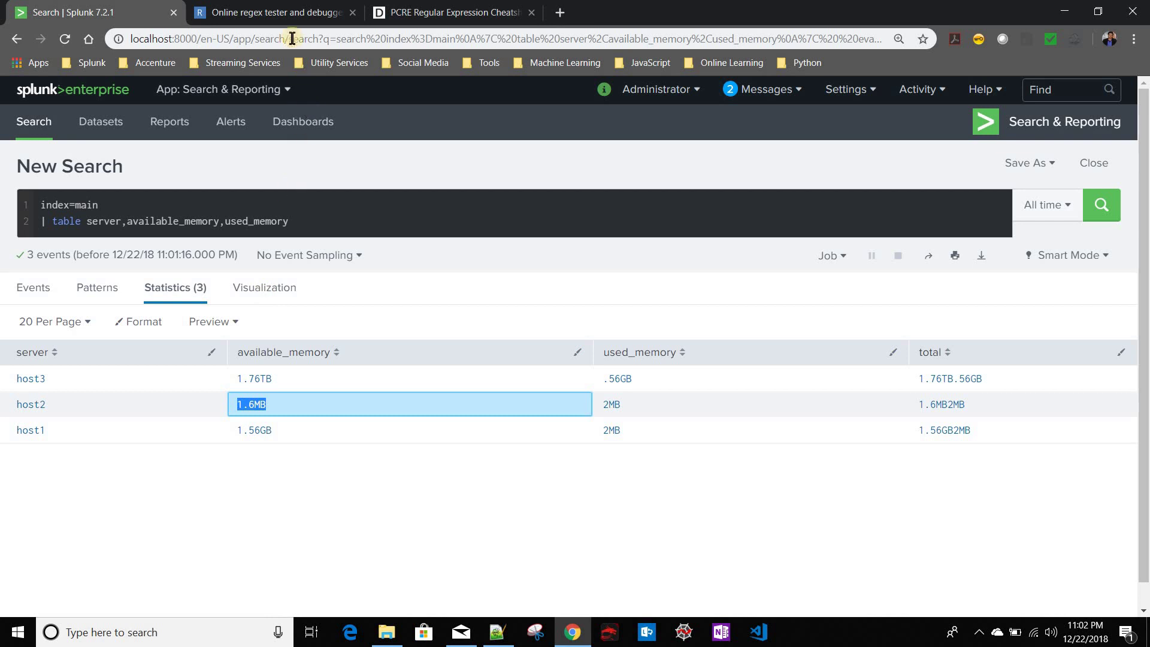
{"action": "key", "text": "ctrl+Tab"}
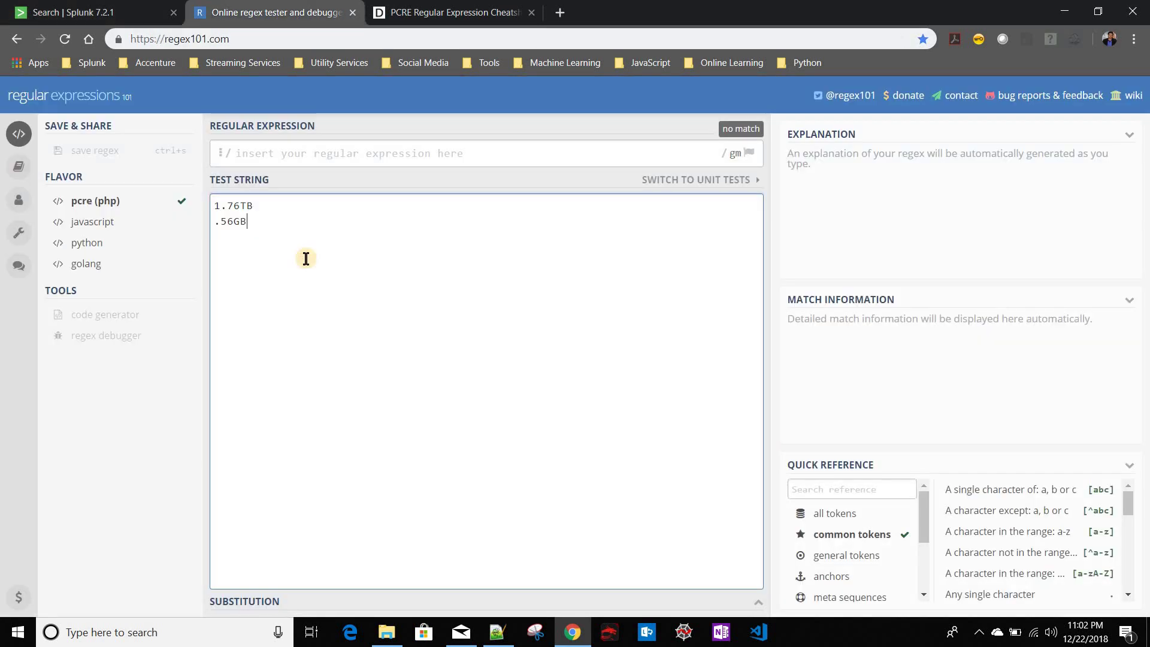
{"action": "key", "text": "Return"}
{"action": "key", "text": "ctrl+v"}
{"action": "key", "text": "ctrl+shift+Tab"}
{"action": "double_click", "coordinate": [611, 404]}
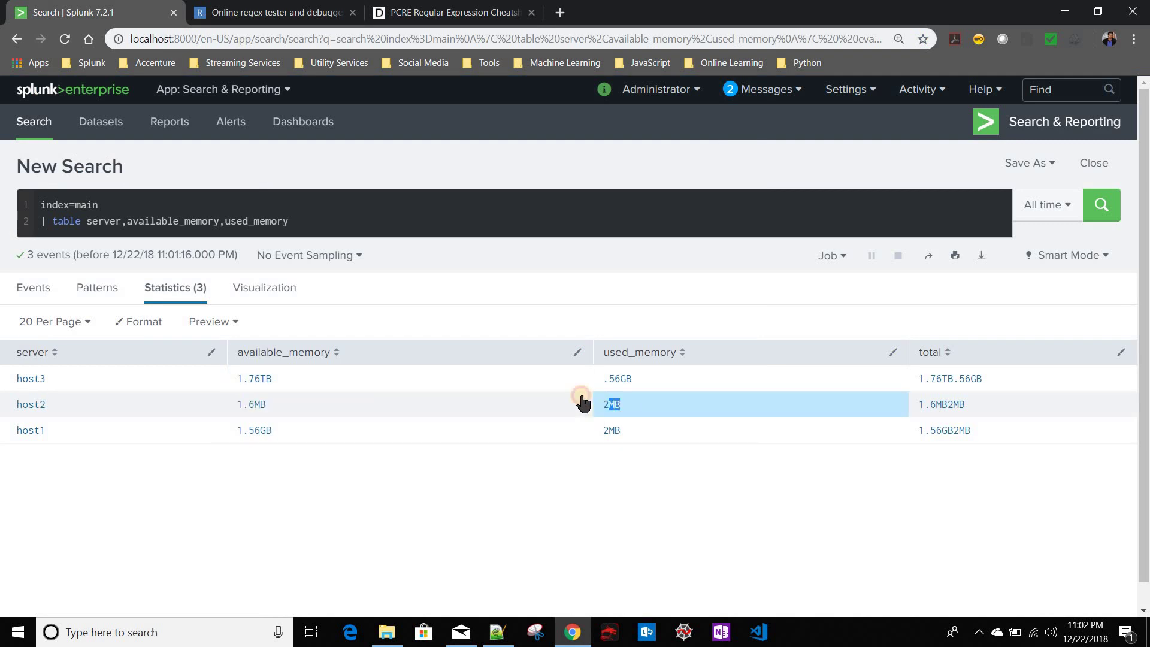
{"action": "key", "text": "ctrl+Tab"}
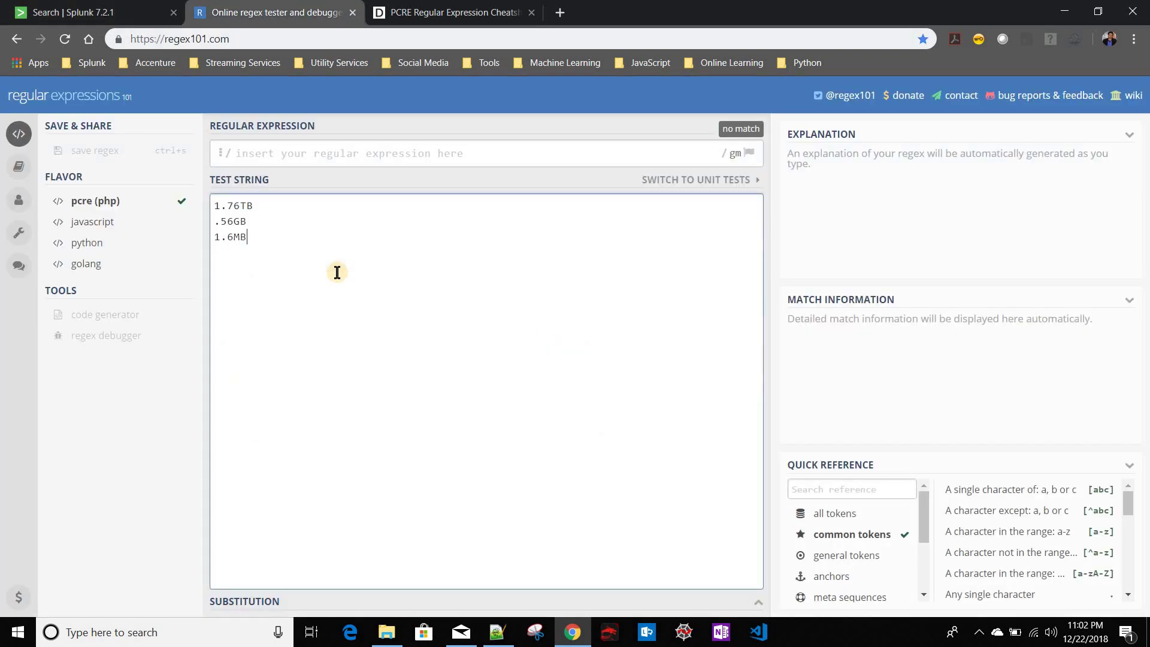
{"action": "key", "text": "Return"}
{"action": "key", "text": "ctrl+v"}
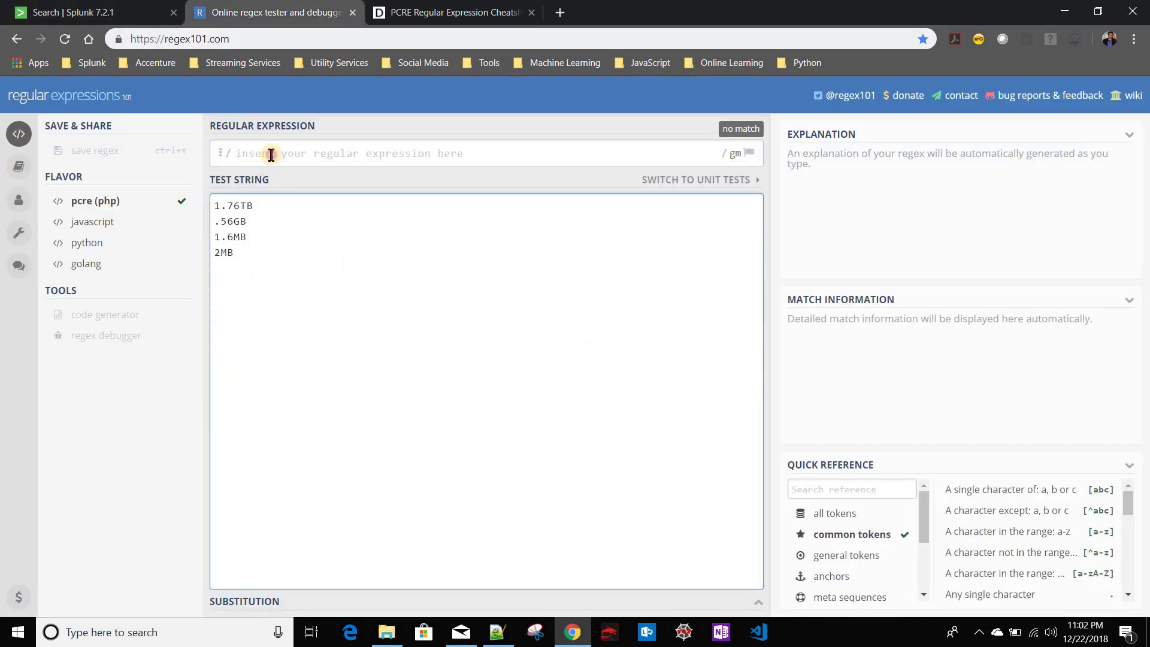
Examine the numeric parts 1.76 and .56 in the test string before writing the expression.
{"action": "left_click", "coordinate": [271, 155]}
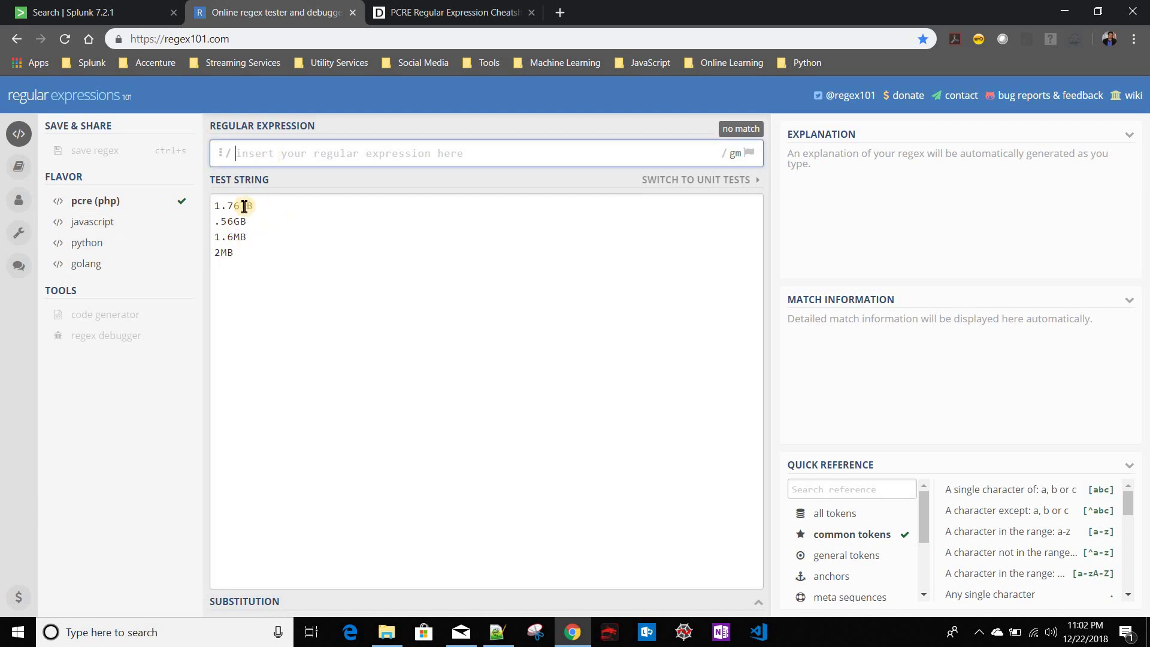
{"action": "left_click_drag", "start_coordinate": [215, 206], "coordinate": [255, 206]}
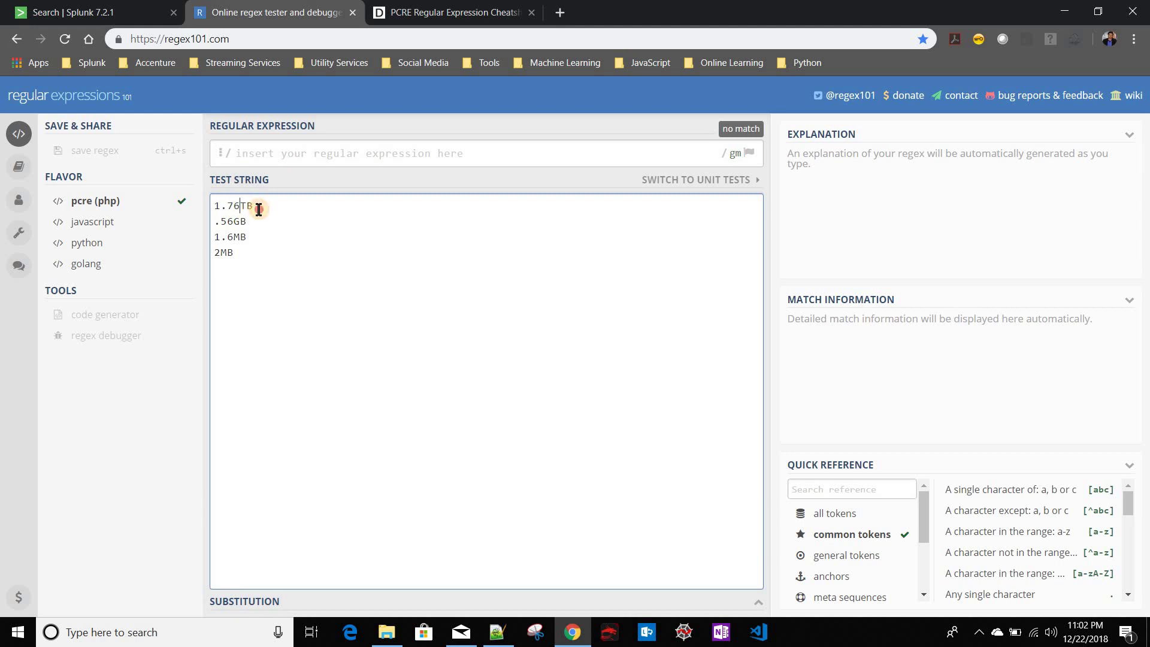
{"action": "left_click", "coordinate": [294, 155]}
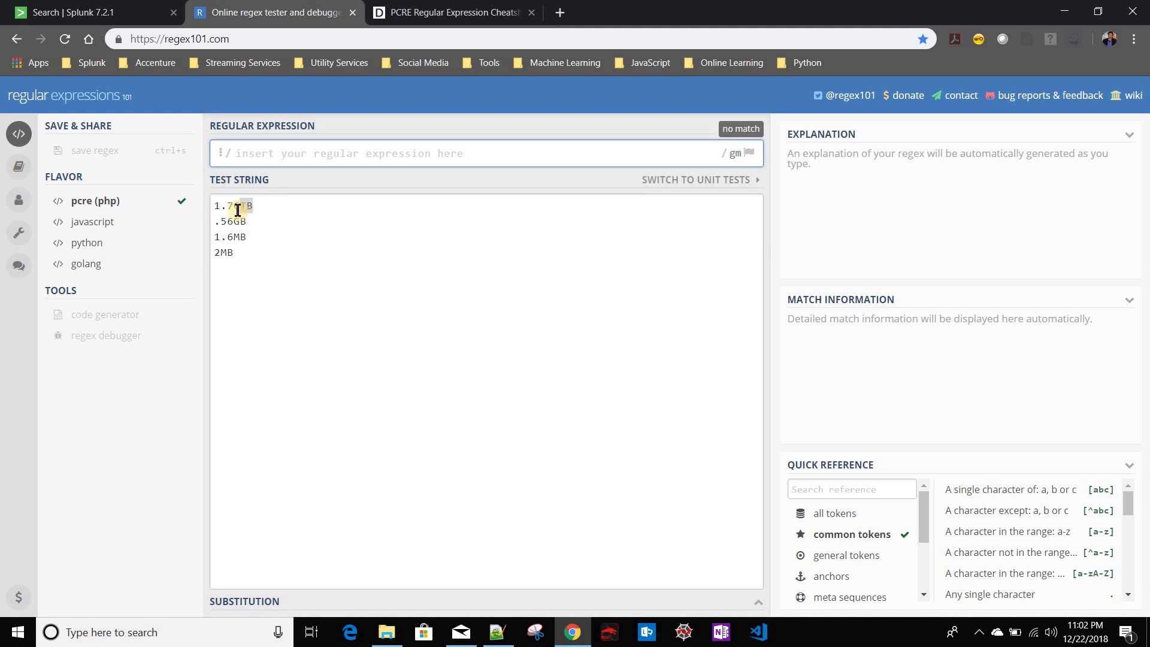
{"action": "left_click_drag", "start_coordinate": [237, 209], "coordinate": [214, 204]}
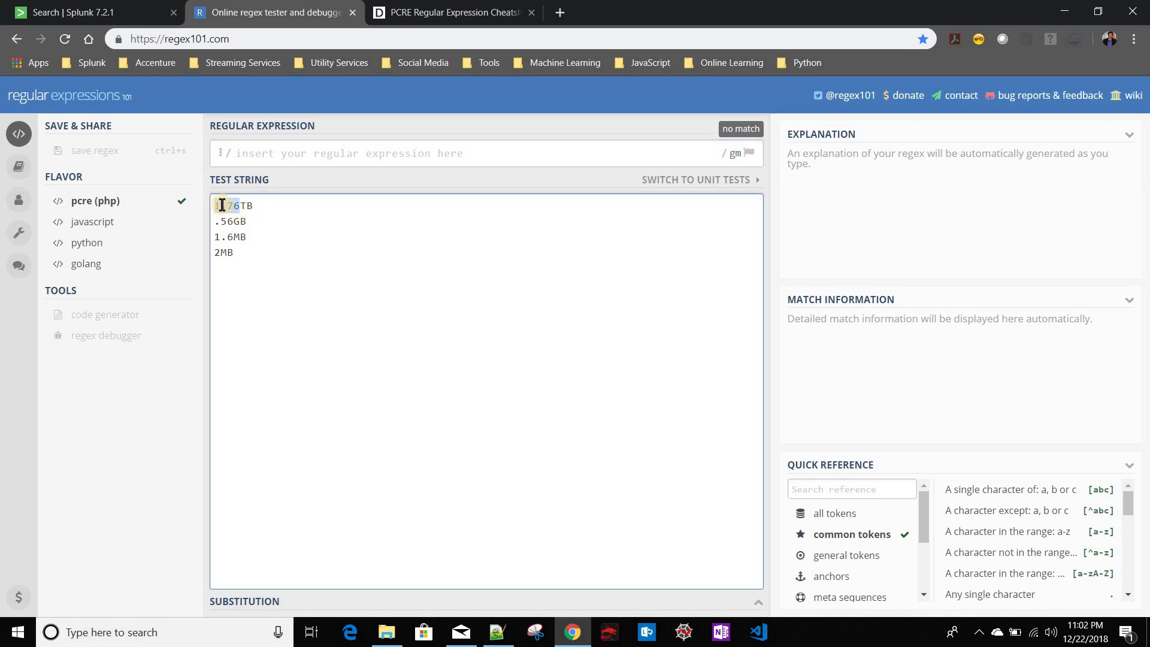
{"action": "left_click", "coordinate": [222, 206]}
{"action": "left_click", "coordinate": [234, 207]}
{"action": "left_click", "coordinate": [217, 237]}
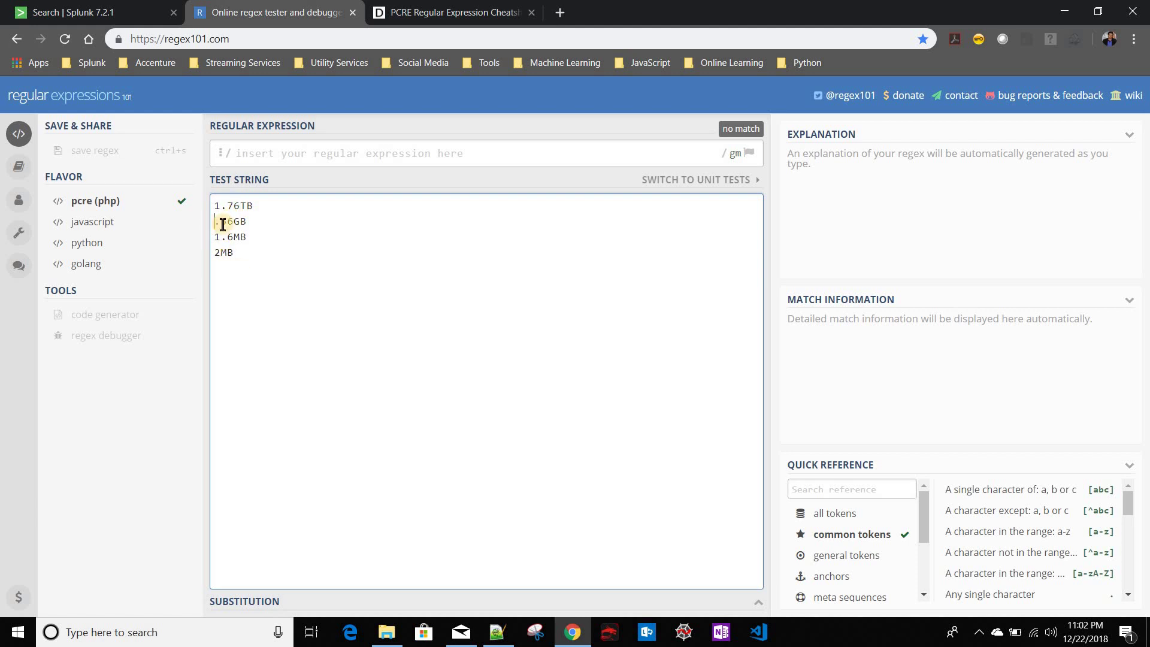
{"action": "left_click", "coordinate": [264, 153]}
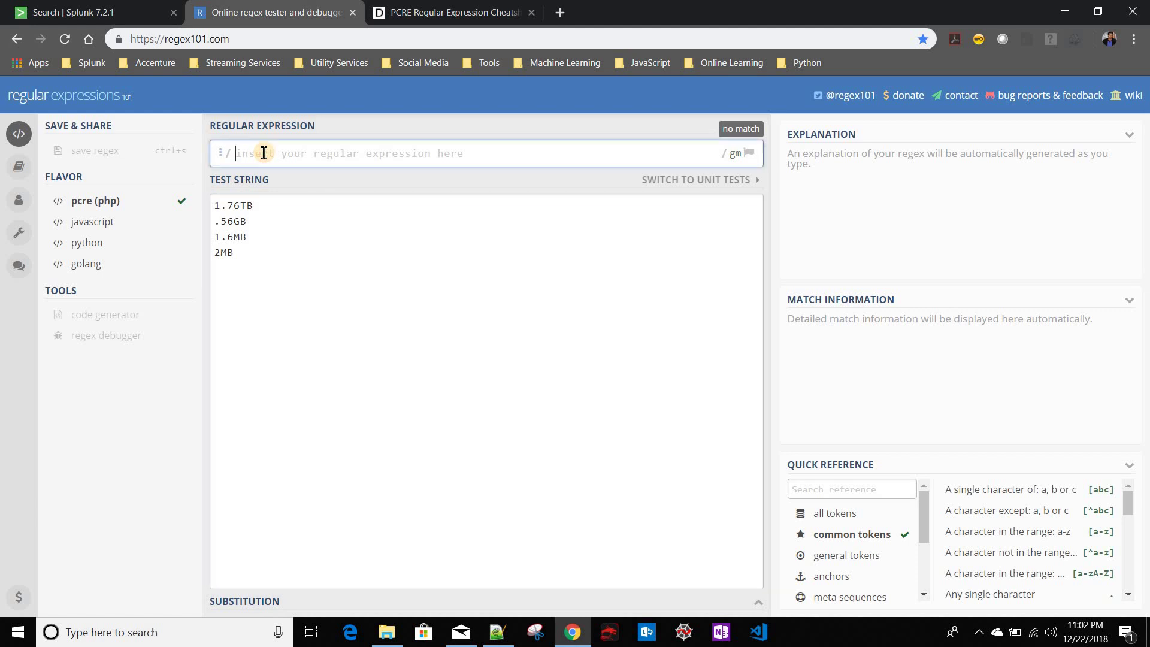
Start the pattern with \d plus the zero-or-more quantifier found on the PCRE cheatsheet.
{"action": "type", "text": "\\d"}
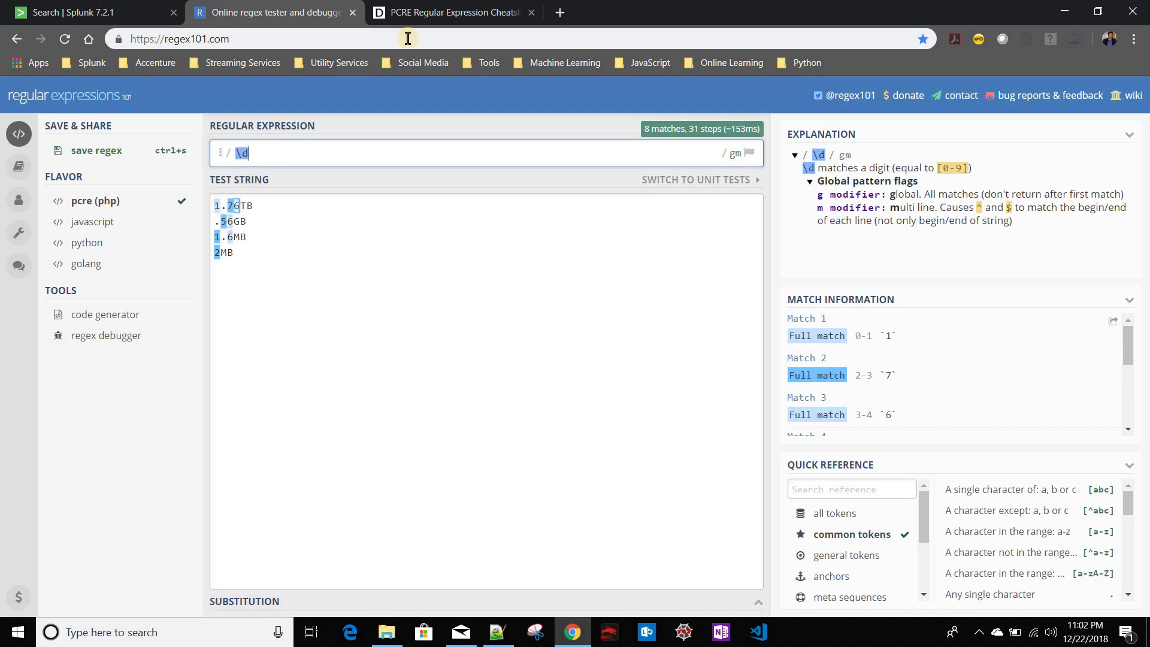
{"action": "left_click", "coordinate": [440, 11]}
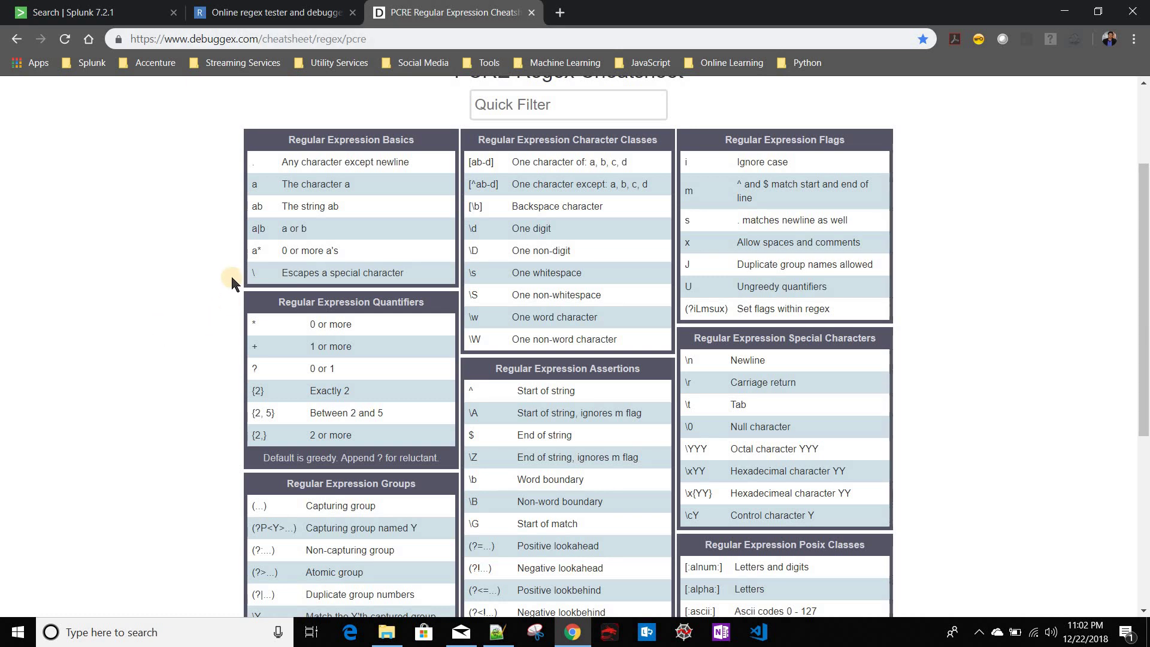
{"action": "scroll", "coordinate": [231, 274], "scroll_direction": "down", "scroll_amount": 1}
{"action": "left_click", "coordinate": [259, 249]}
{"action": "left_click_drag", "start_coordinate": [247, 251], "coordinate": [270, 249]}
{"action": "key", "text": "ctrl+c"}
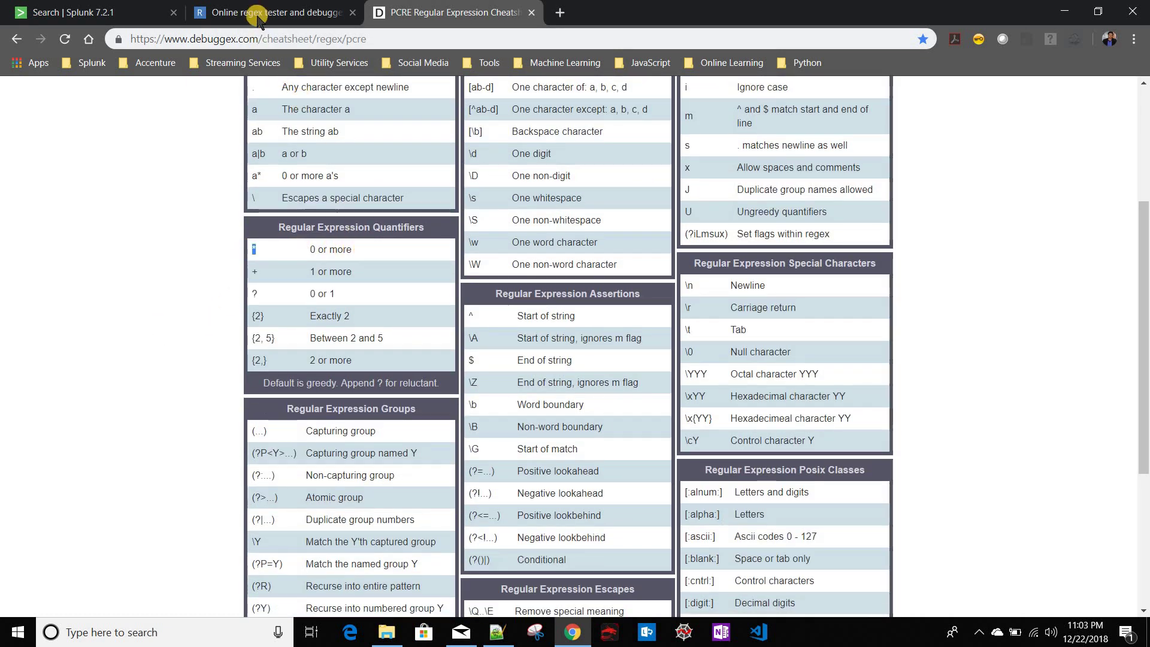
{"action": "key", "text": "ctrl+Page_Up"}
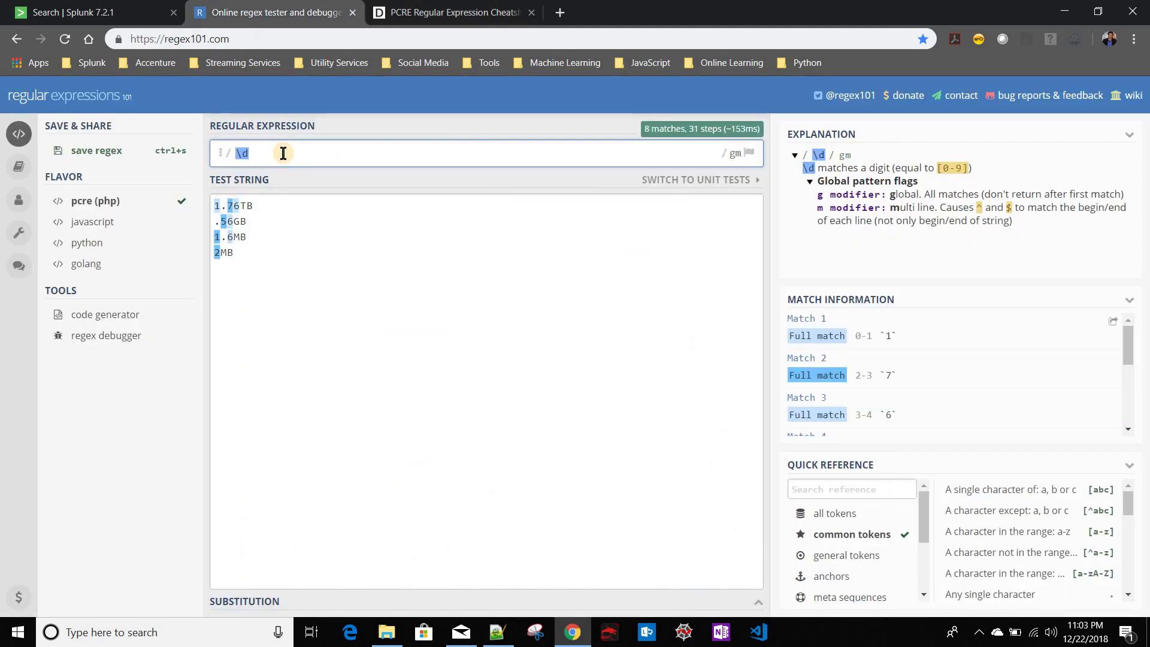
{"action": "key", "text": "ctrl+v"}
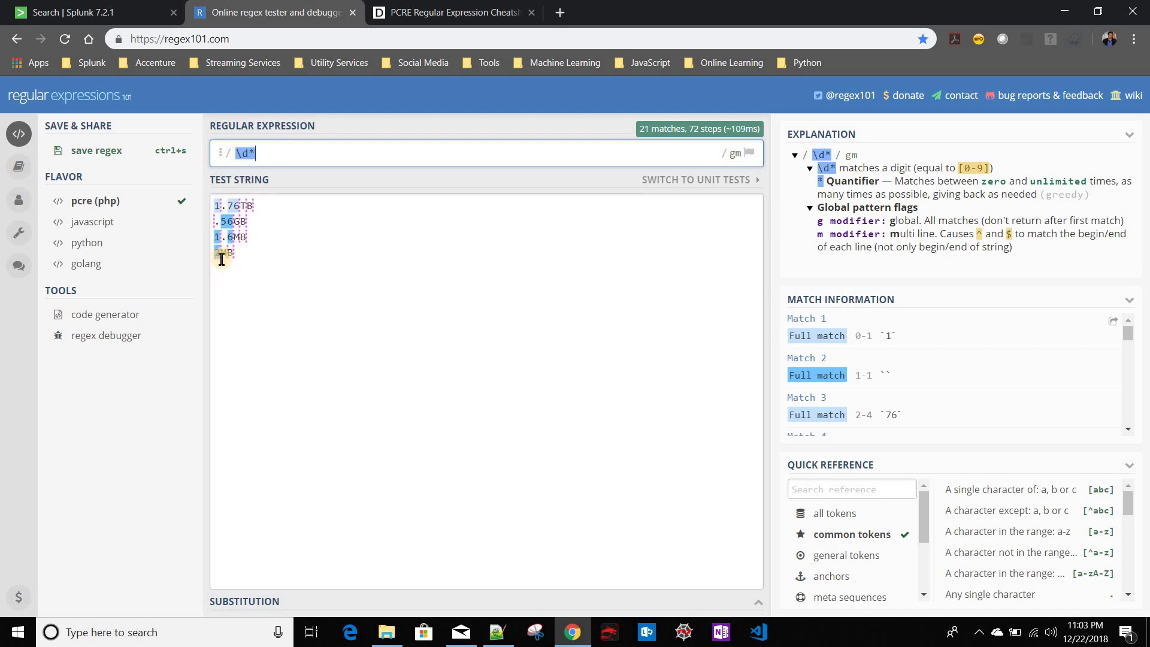
Look up the zero-or-one quantifier, the any-character dot and the backslash escape on the cheatsheet.
{"action": "left_click", "coordinate": [431, 14]}
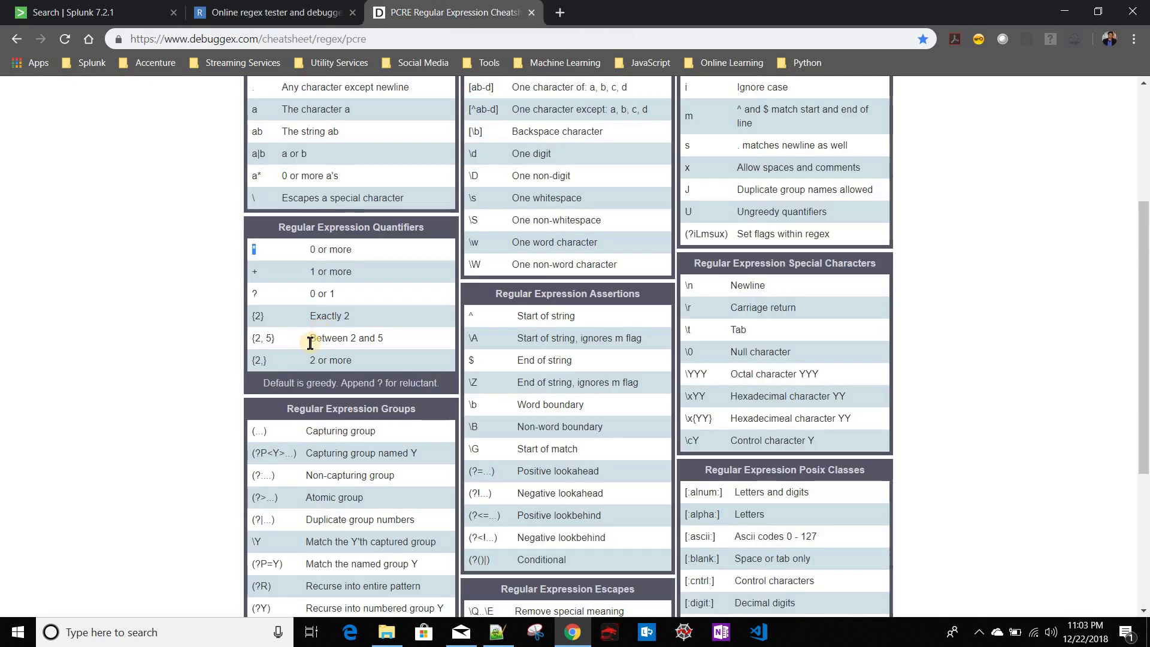
{"action": "double_click", "coordinate": [254, 294]}
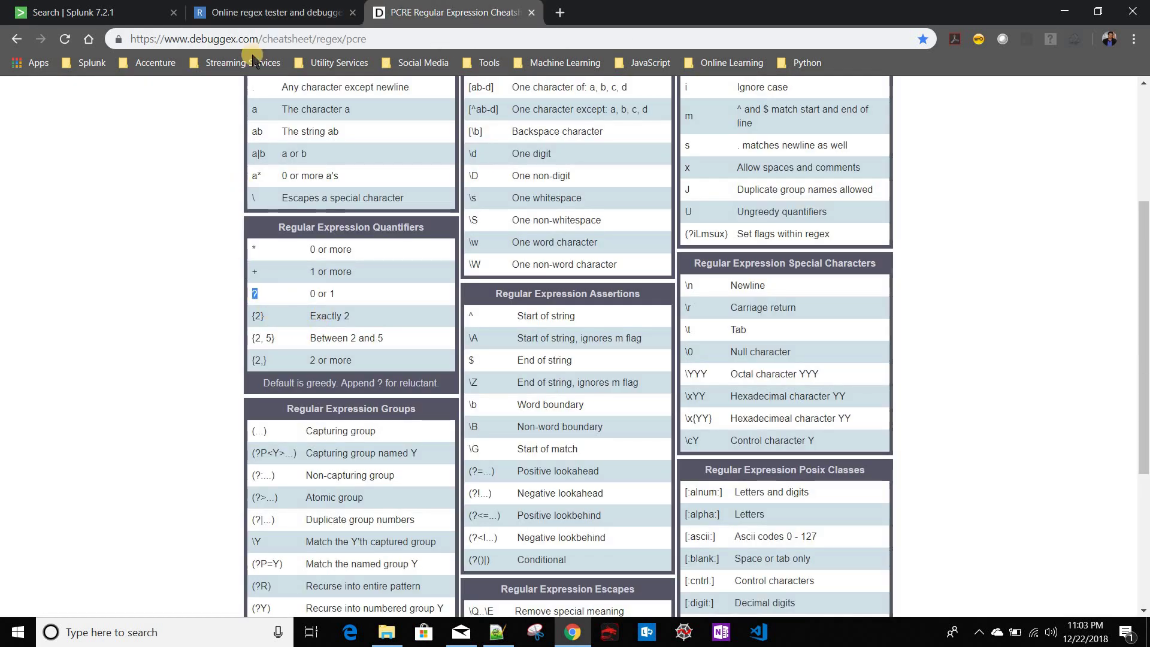
{"action": "left_click", "coordinate": [278, 12]}
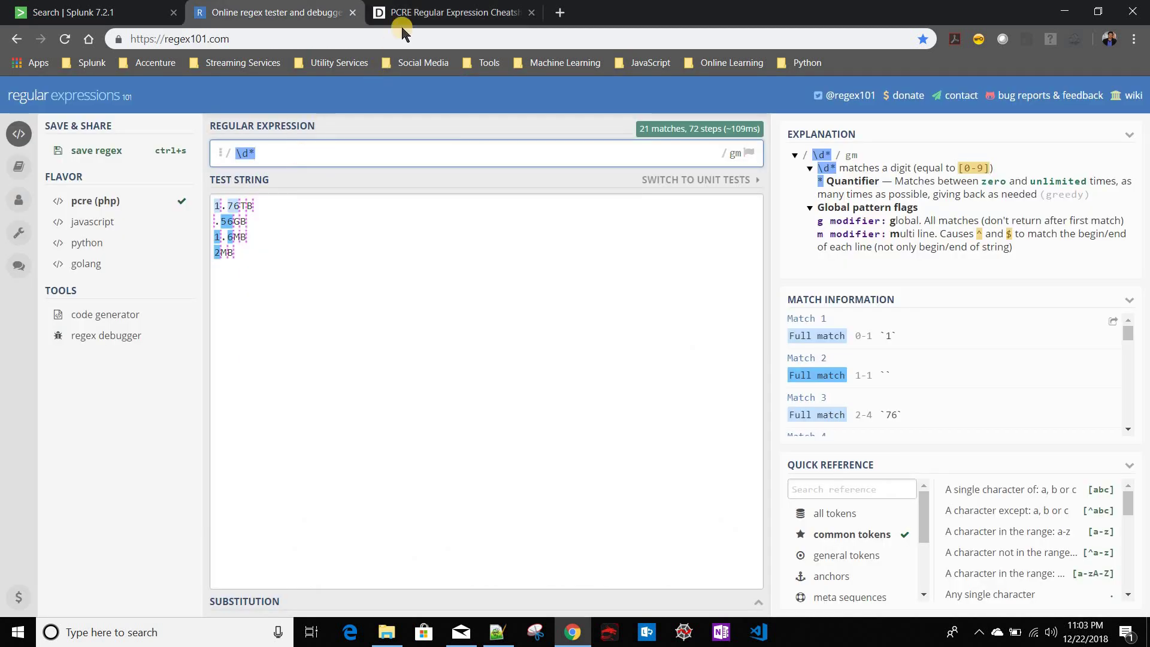
{"action": "left_click", "coordinate": [431, 12]}
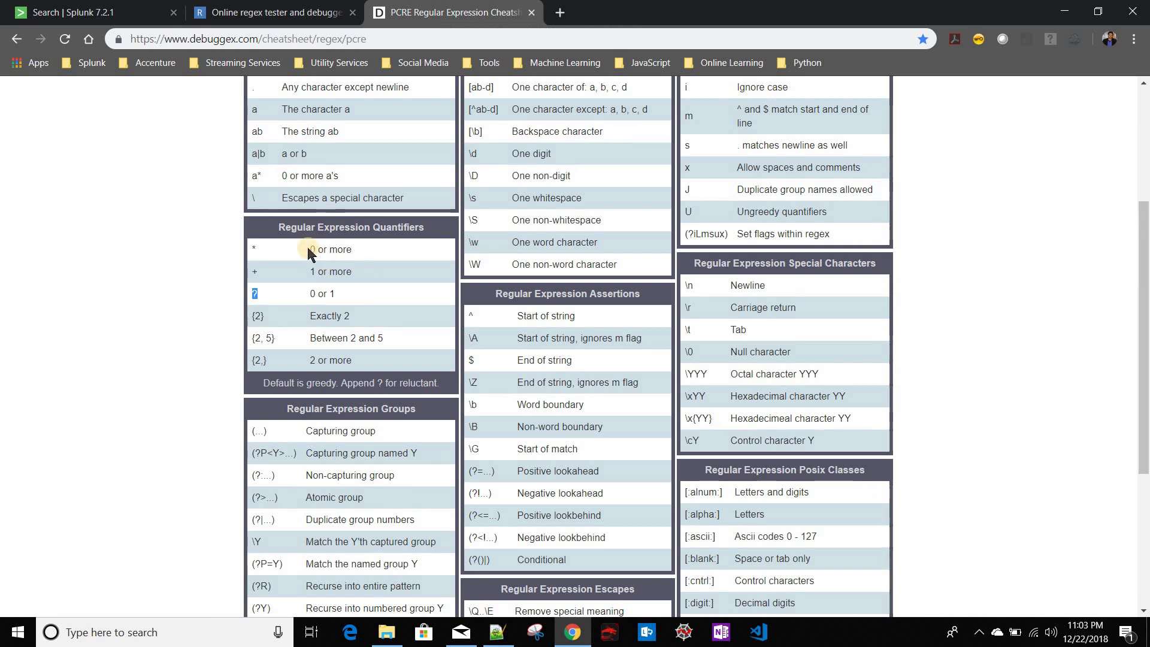
{"action": "scroll", "coordinate": [287, 251], "scroll_direction": "up", "scroll_amount": 3}
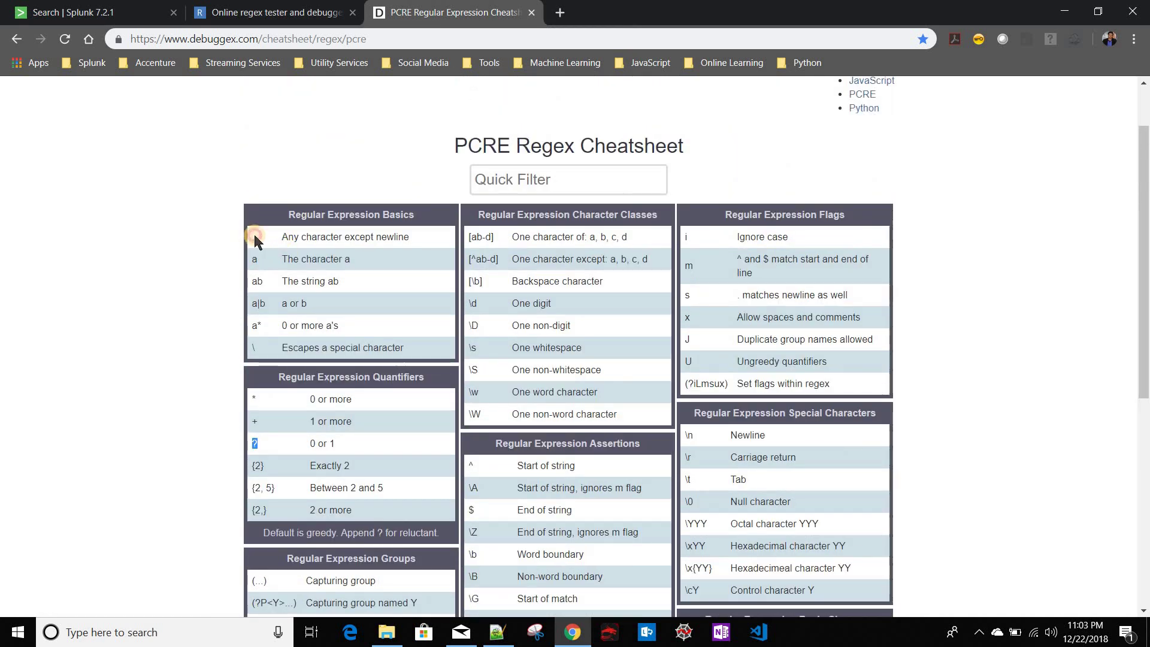
{"action": "double_click", "coordinate": [254, 237]}
{"action": "left_click_drag", "start_coordinate": [254, 238], "coordinate": [398, 237]}
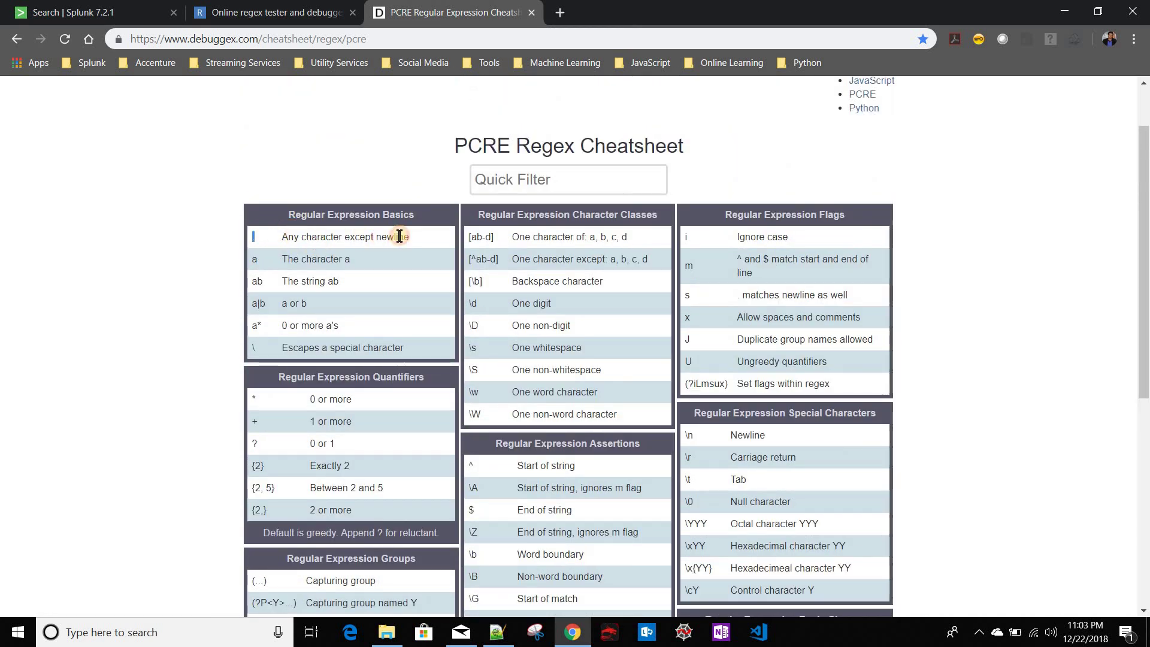
{"action": "double_click", "coordinate": [398, 236]}
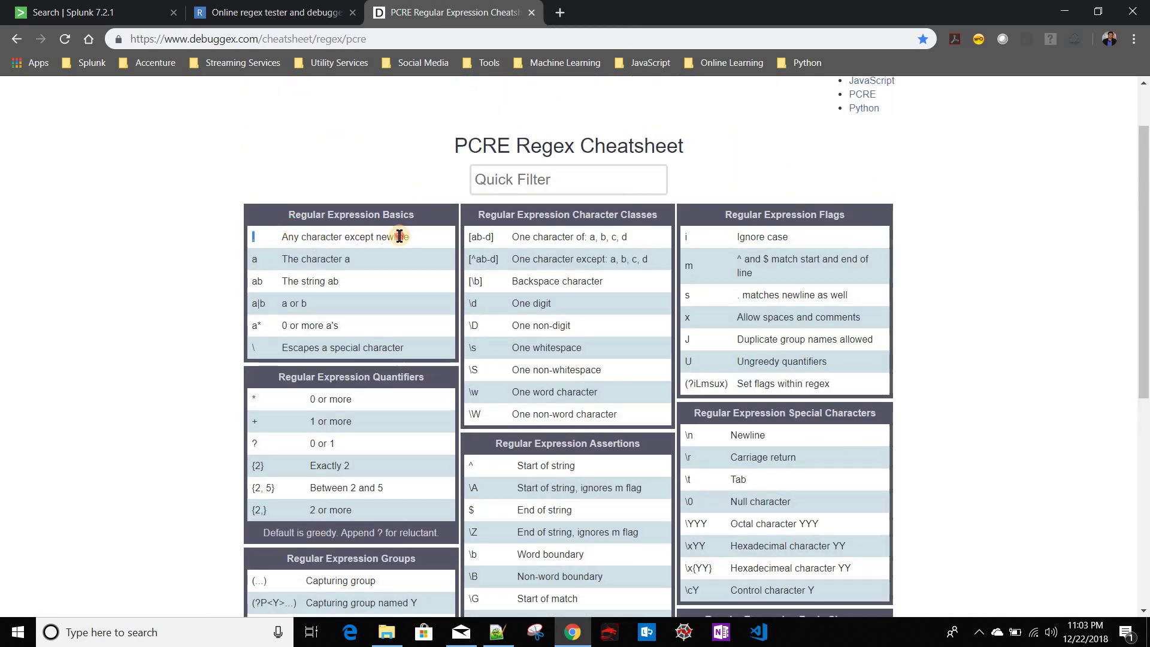
{"action": "left_click", "coordinate": [281, 12]}
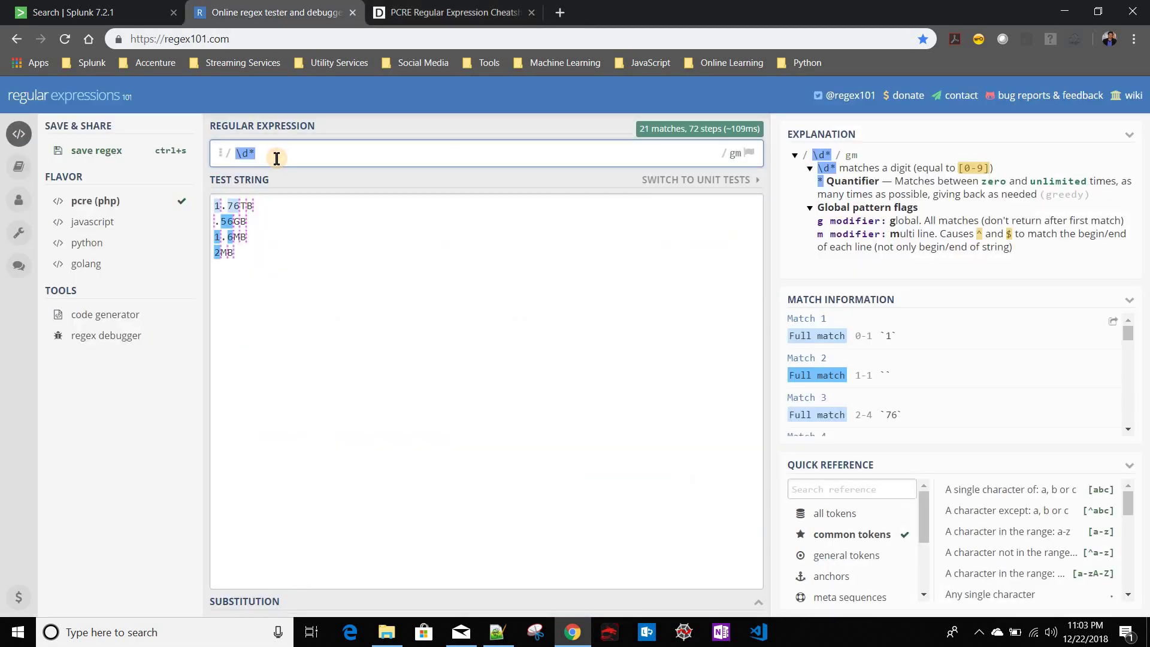
{"action": "left_click", "coordinate": [423, 12]}
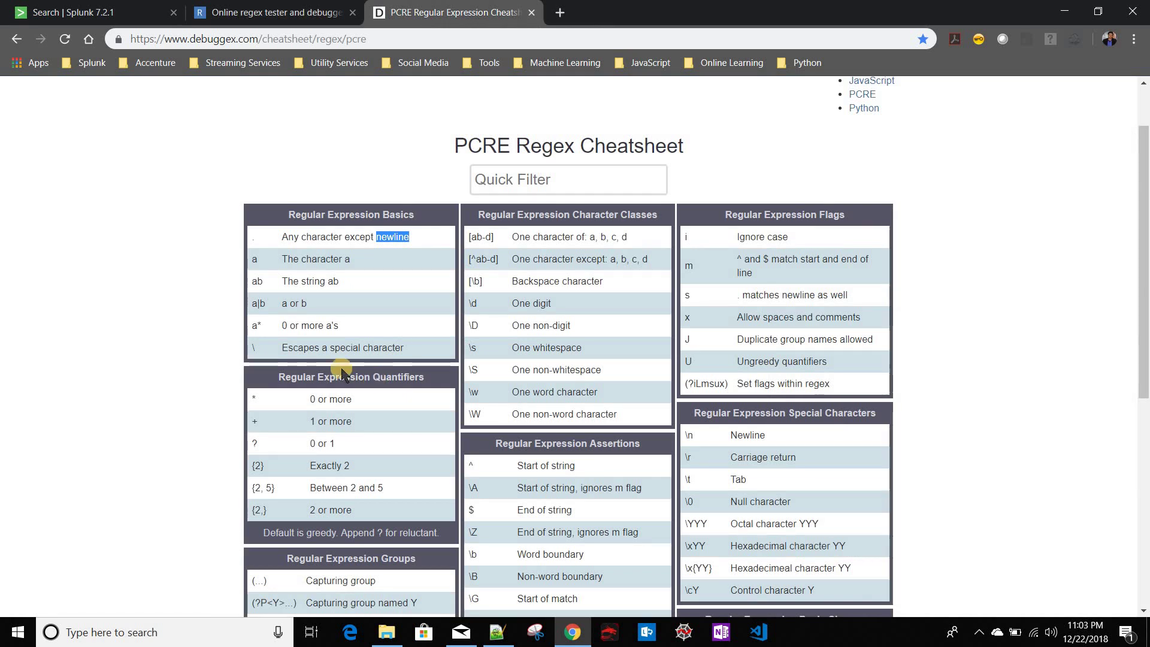
{"action": "double_click", "coordinate": [252, 349]}
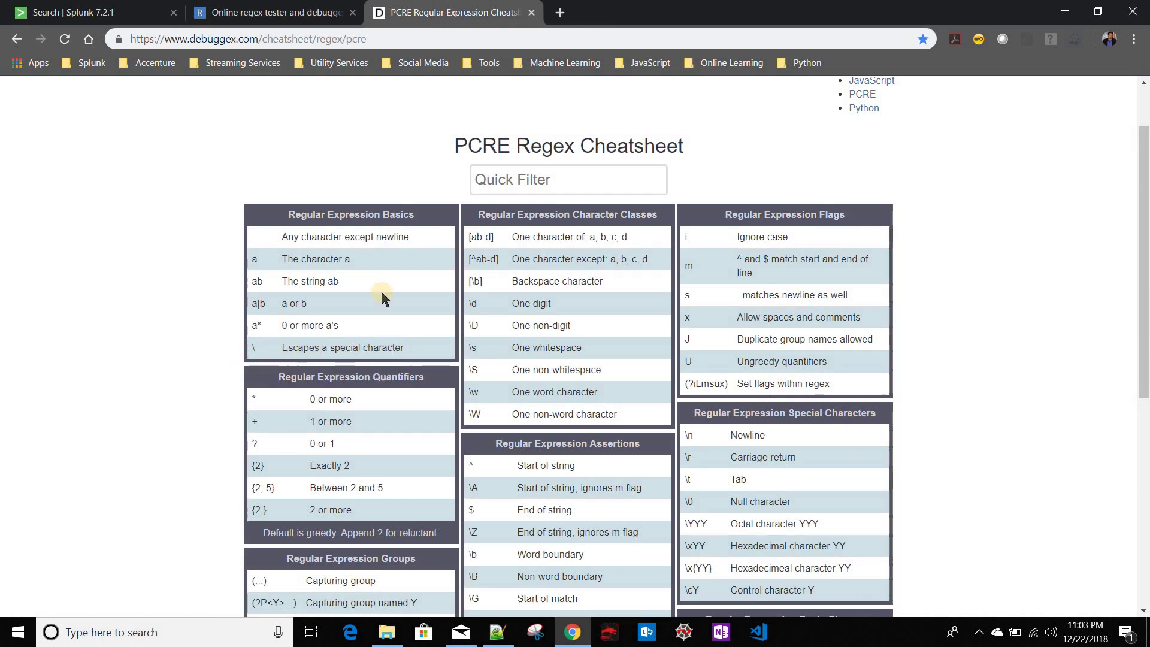
{"action": "left_click", "coordinate": [282, 226]}
{"action": "key", "text": "ctrl+shift+Tab"}
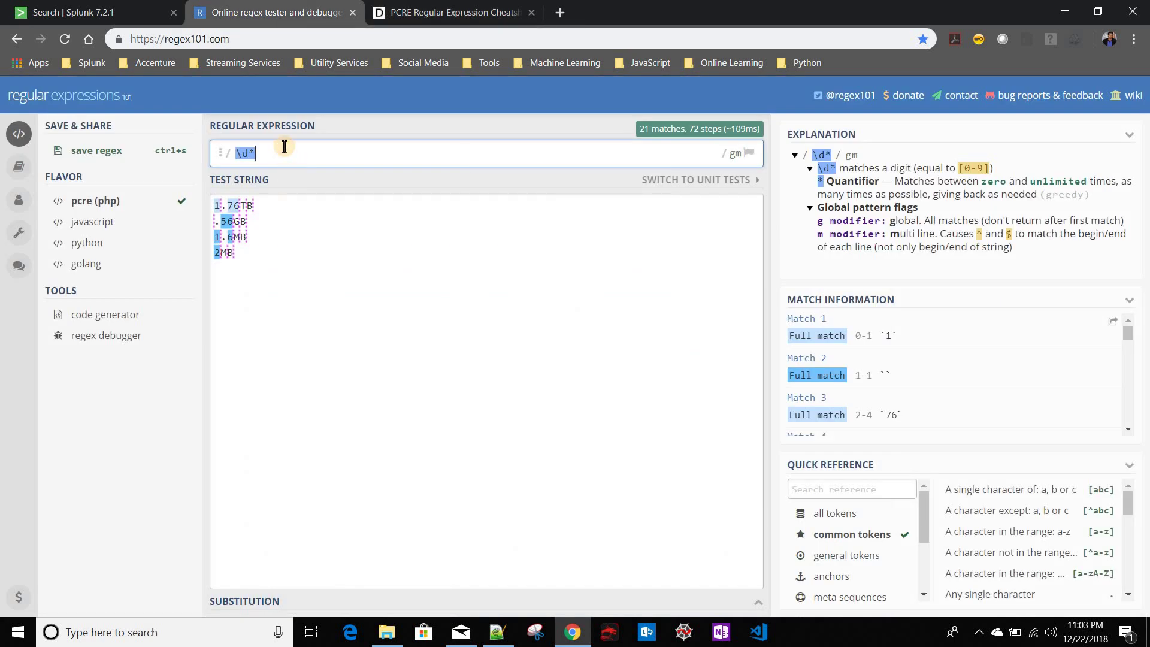
Add an escaped dot, test {1} against 2MB, then settle on the optional \.?
{"action": "type", "text": "\\."}
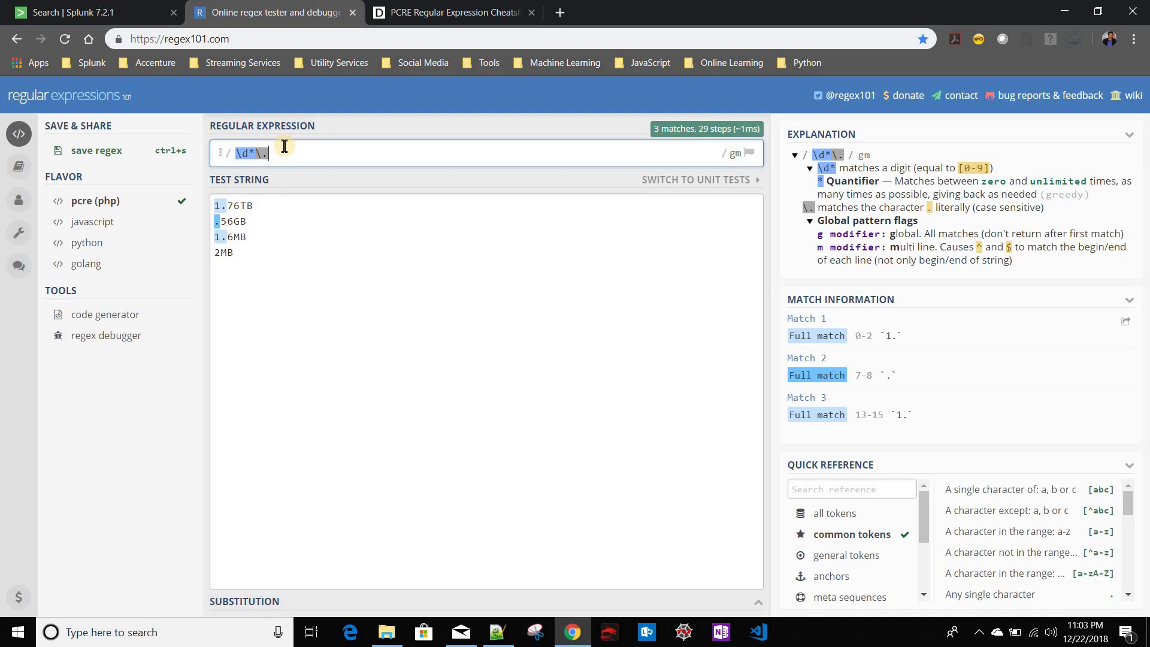
{"action": "type", "text": "?"}
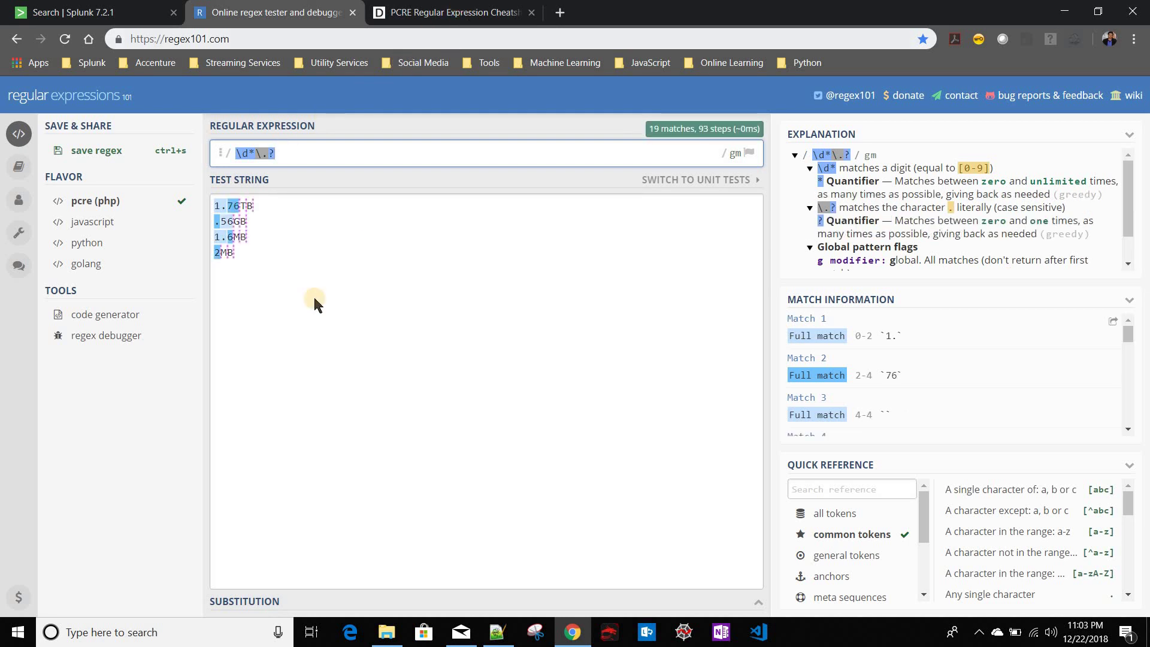
{"action": "key", "text": "ctrl+Tab"}
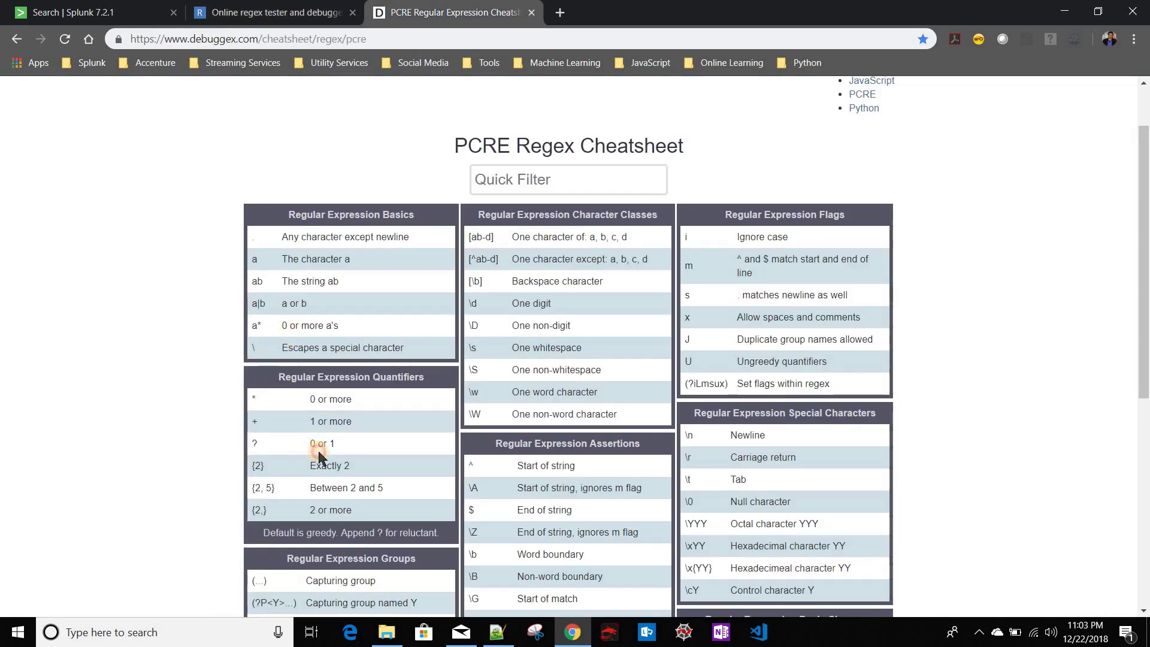
{"action": "left_click", "coordinate": [281, 12]}
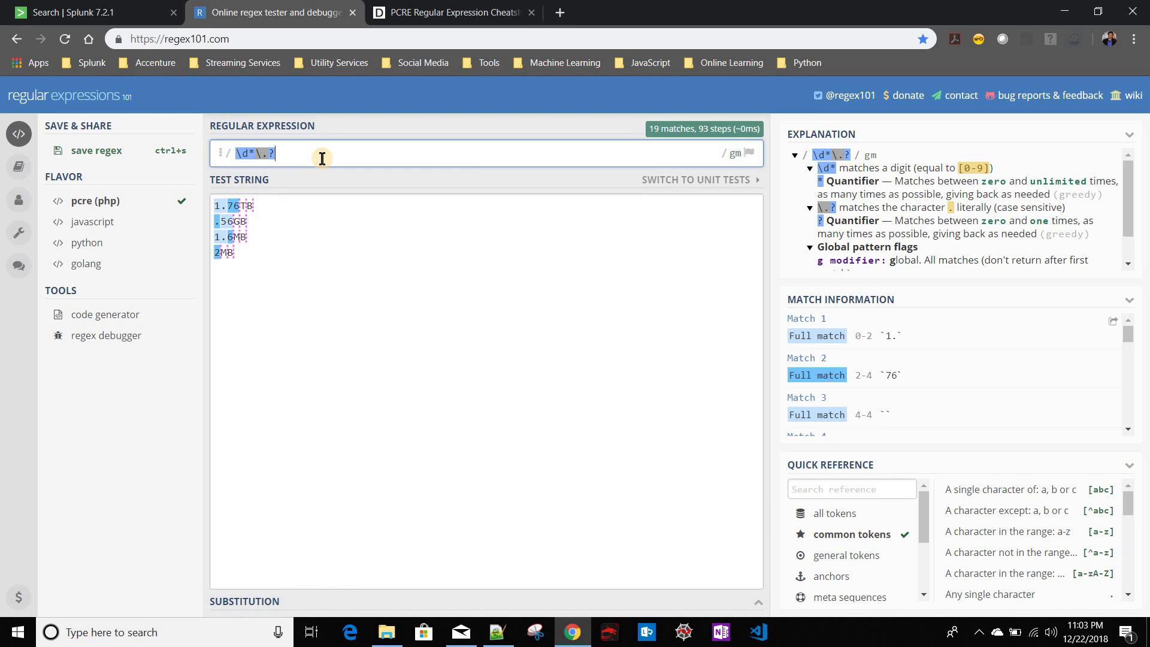
{"action": "key", "text": "BackSpace"}
{"action": "type", "text": "{"}
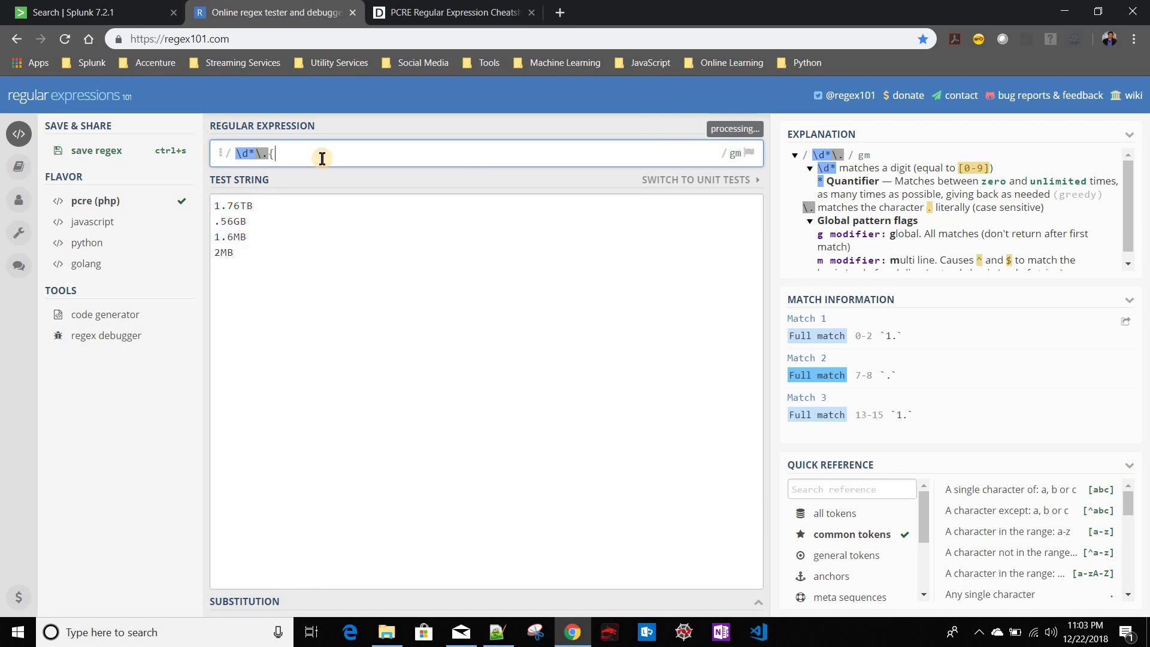
{"action": "type", "text": "1}"}
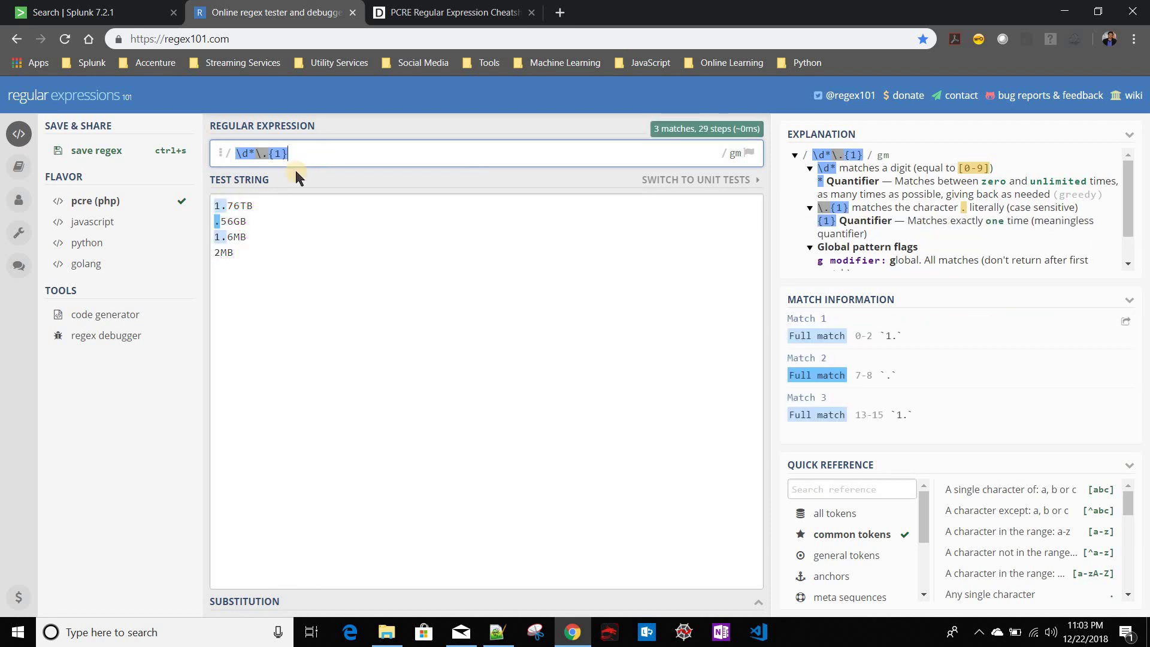
{"action": "left_click", "coordinate": [226, 264]}
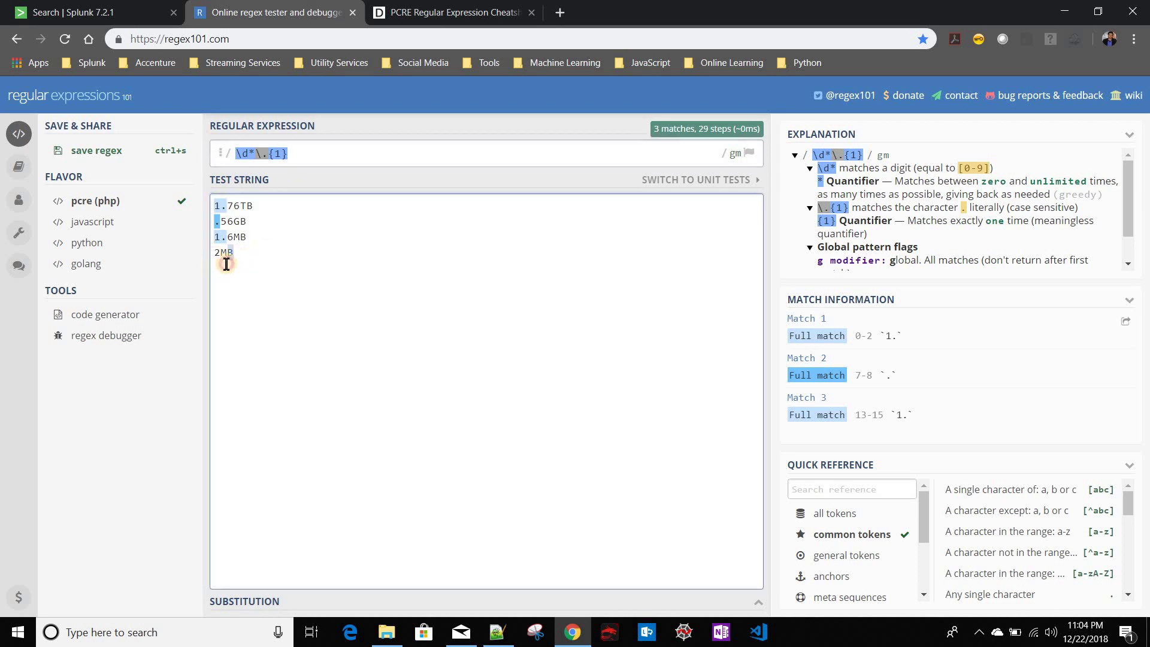
{"action": "left_click", "coordinate": [222, 271]}
{"action": "key", "text": "shift+Tab"}
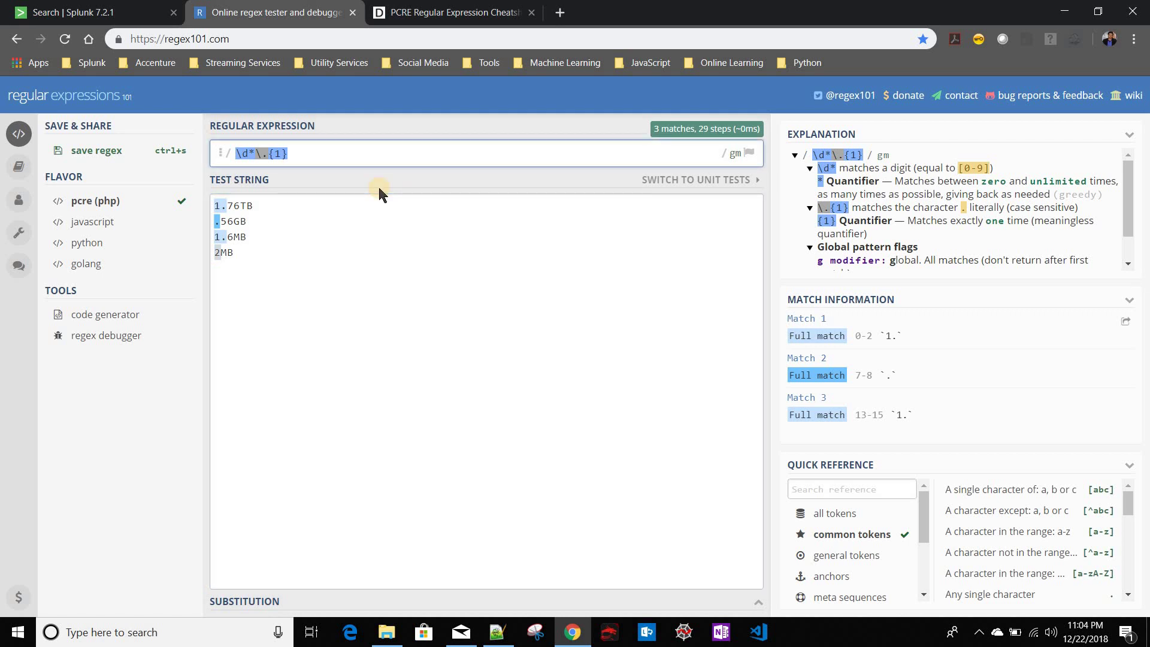
{"action": "key", "text": "BackSpace"}
{"action": "key", "text": "BackSpace"}
{"action": "key", "text": "BackSpace"}
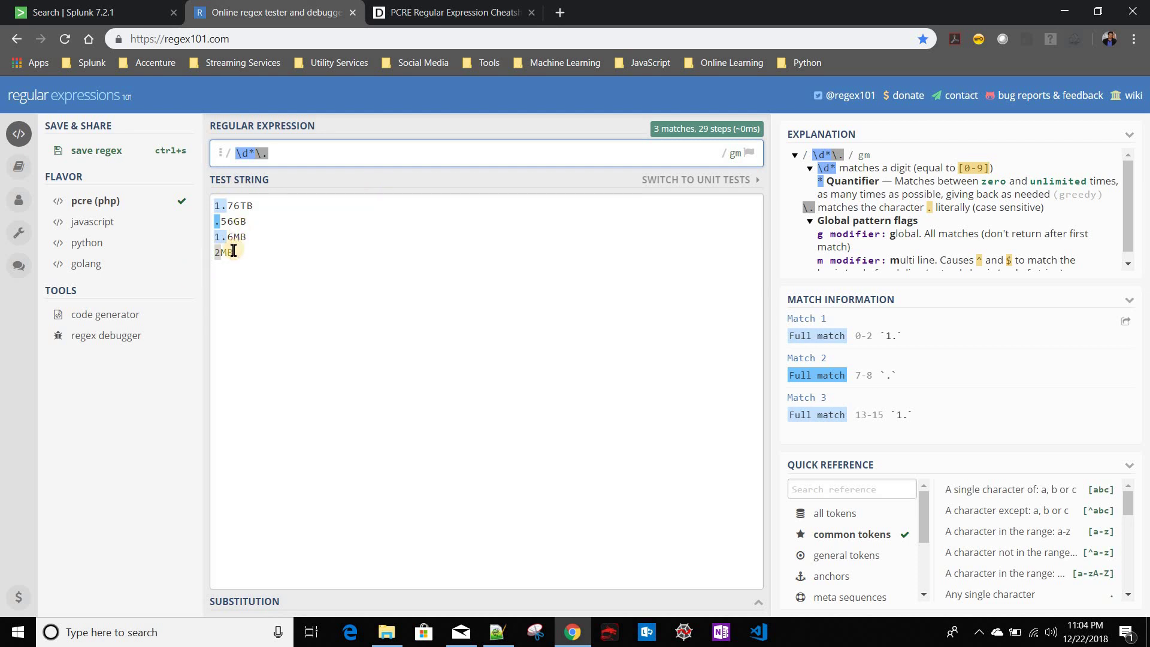
{"action": "type", "text": "?"}
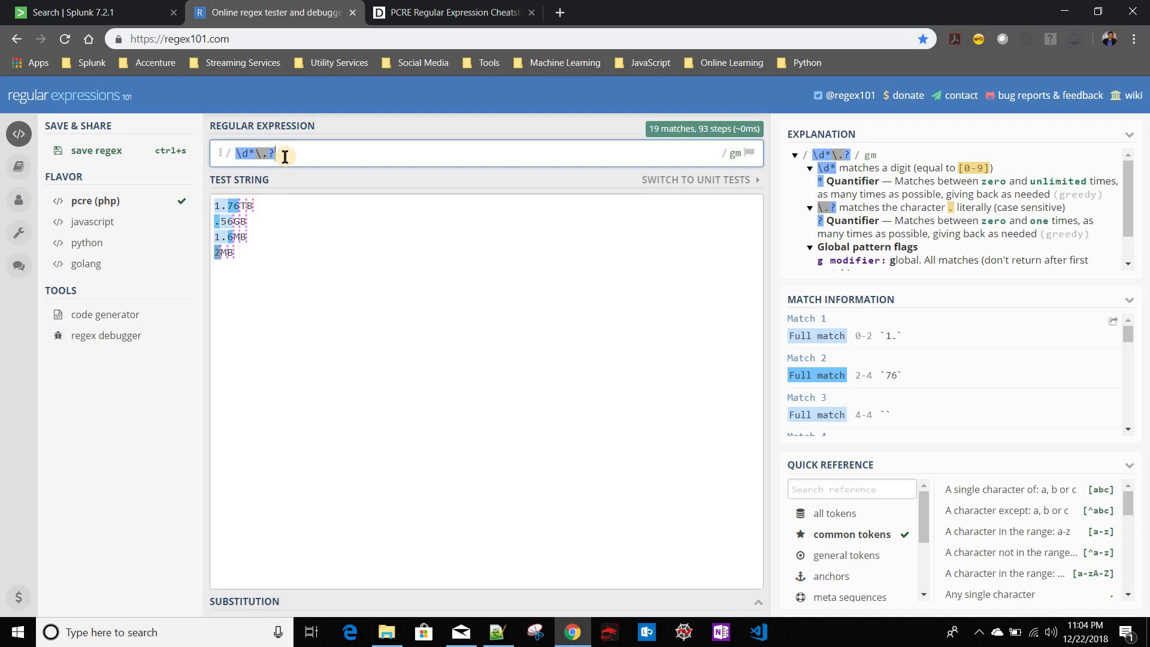
Finish the pattern with \d+, giving \d*\.?\d+, checking the one-or-more quantifier.
{"action": "type", "text": "\\d"}
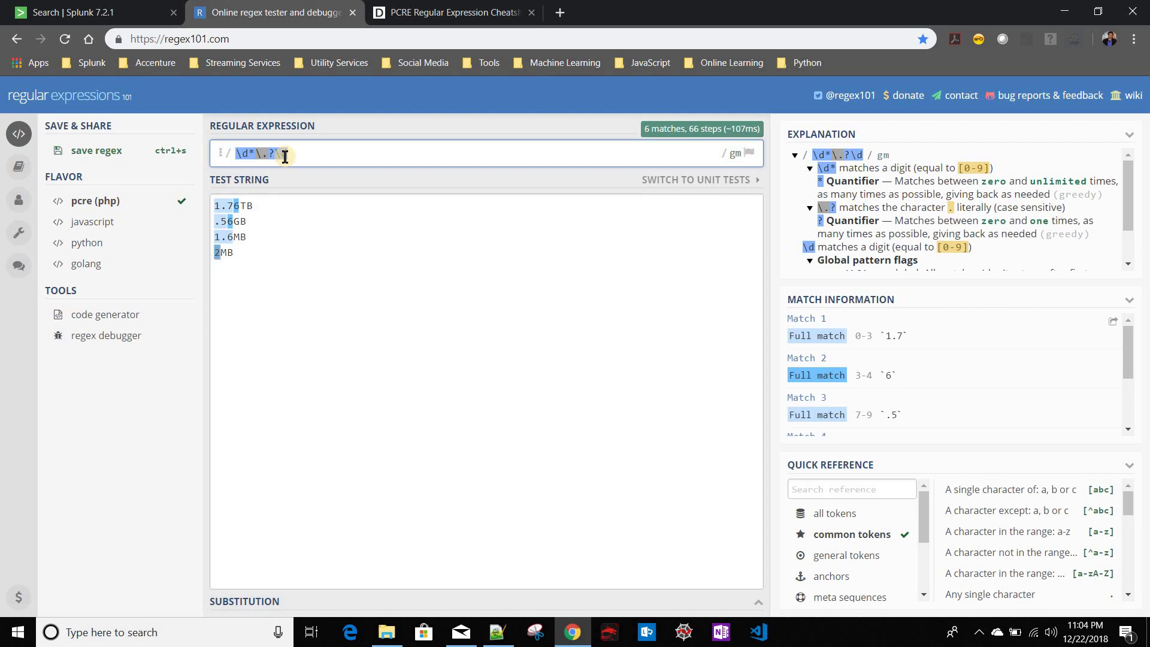
{"action": "type", "text": "+"}
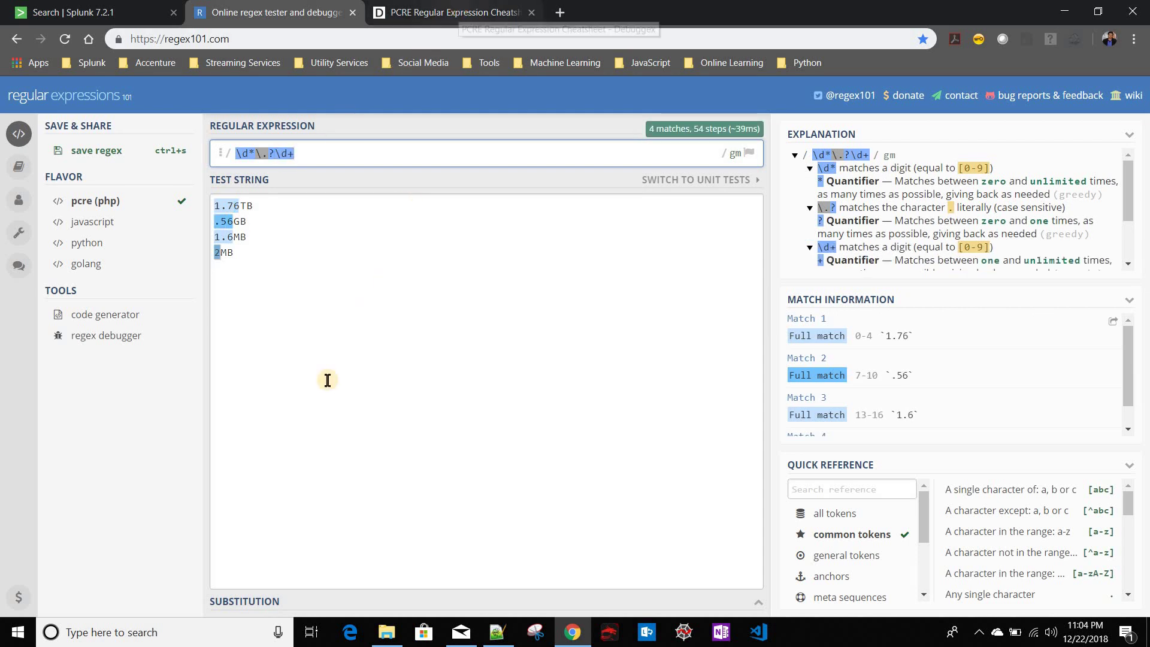
{"action": "key", "text": "ctrl+Tab"}
{"action": "scroll", "coordinate": [328, 380], "scroll_direction": "down", "scroll_amount": 3}
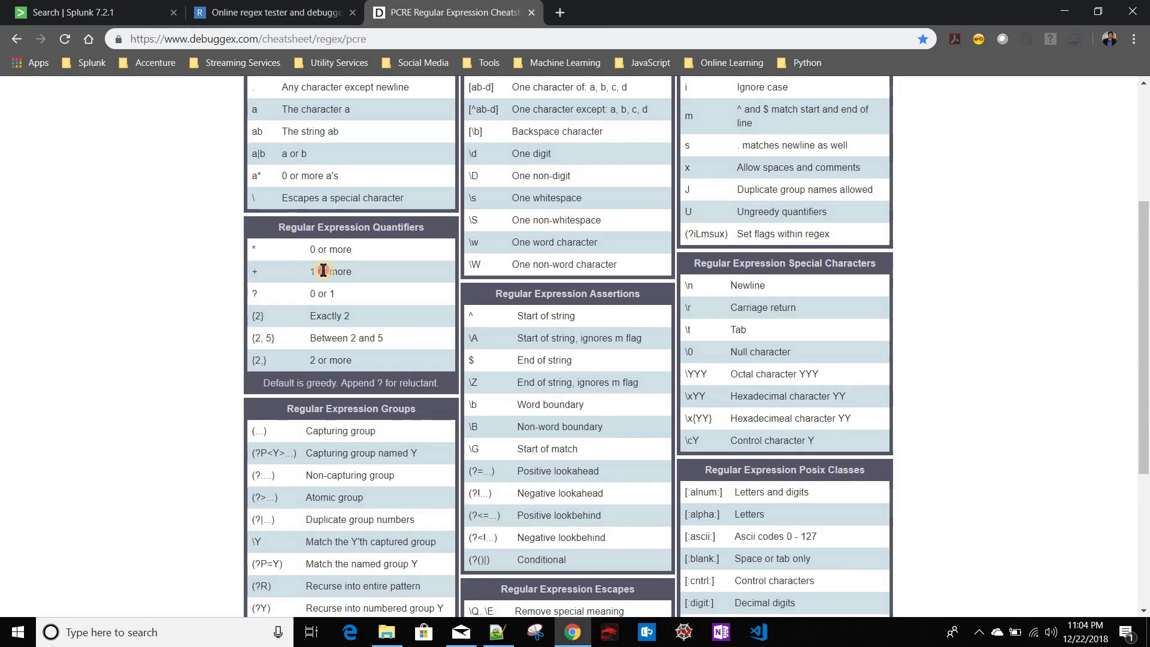
{"action": "left_click_drag", "start_coordinate": [310, 271], "coordinate": [352, 271]}
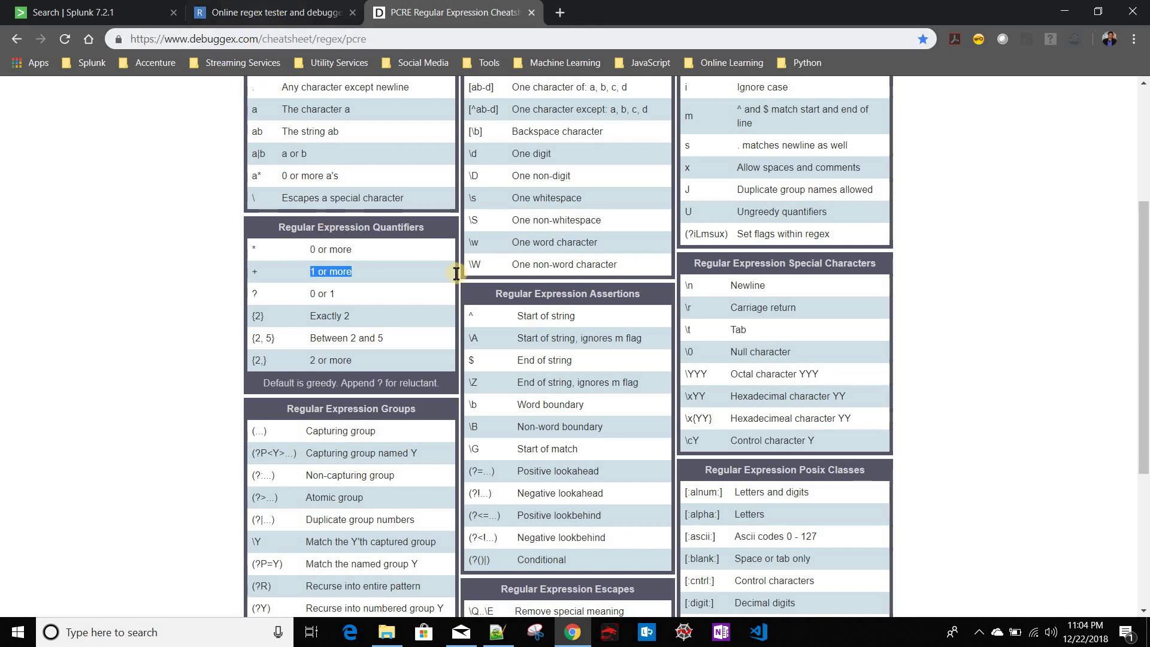
{"action": "key", "text": "ctrl+shift+Tab"}
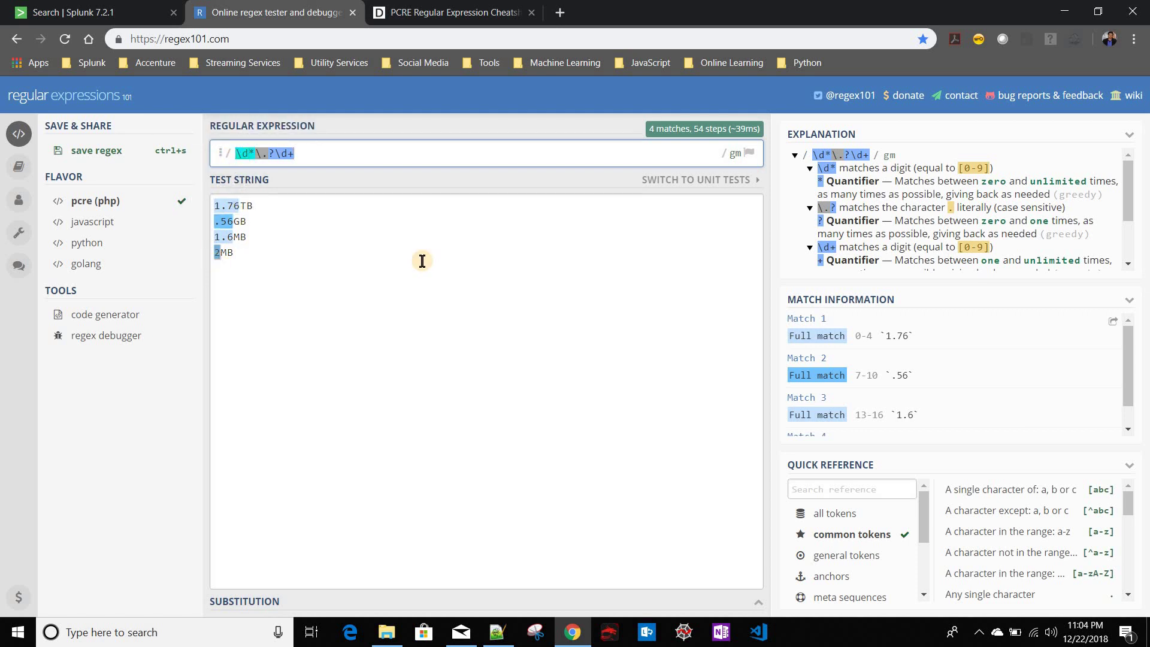
Wrap the pattern as (?<avail_number>\d*\.?\d+), checking the field names in Splunk.
{"action": "type", "text": "("}
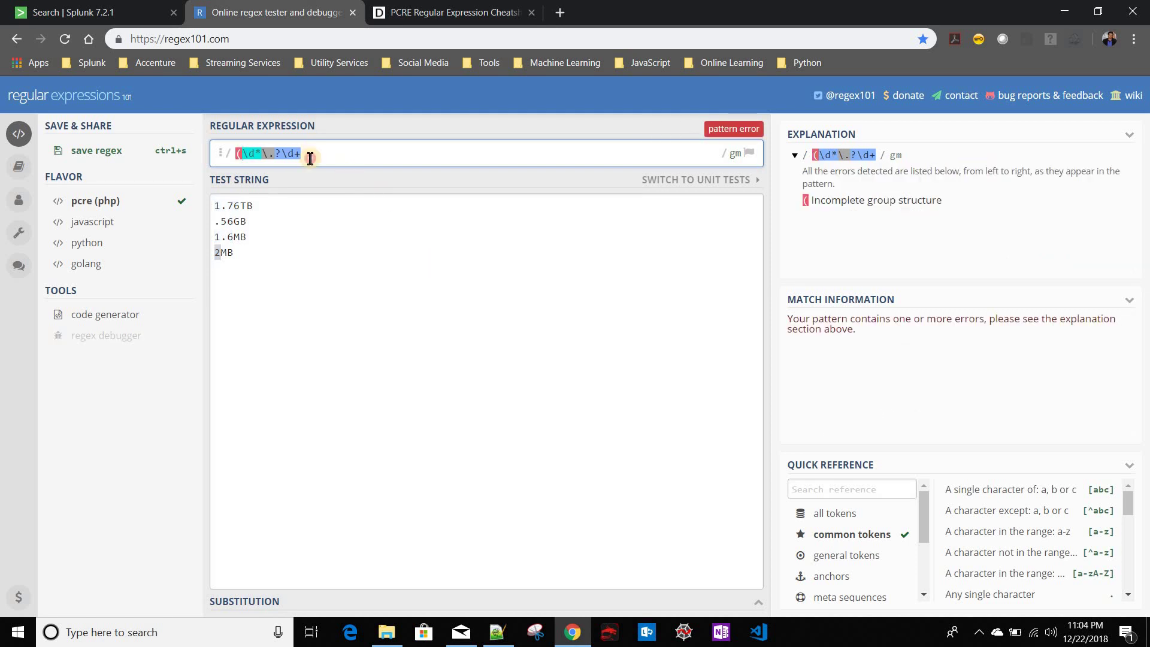
{"action": "type", "text": ")"}
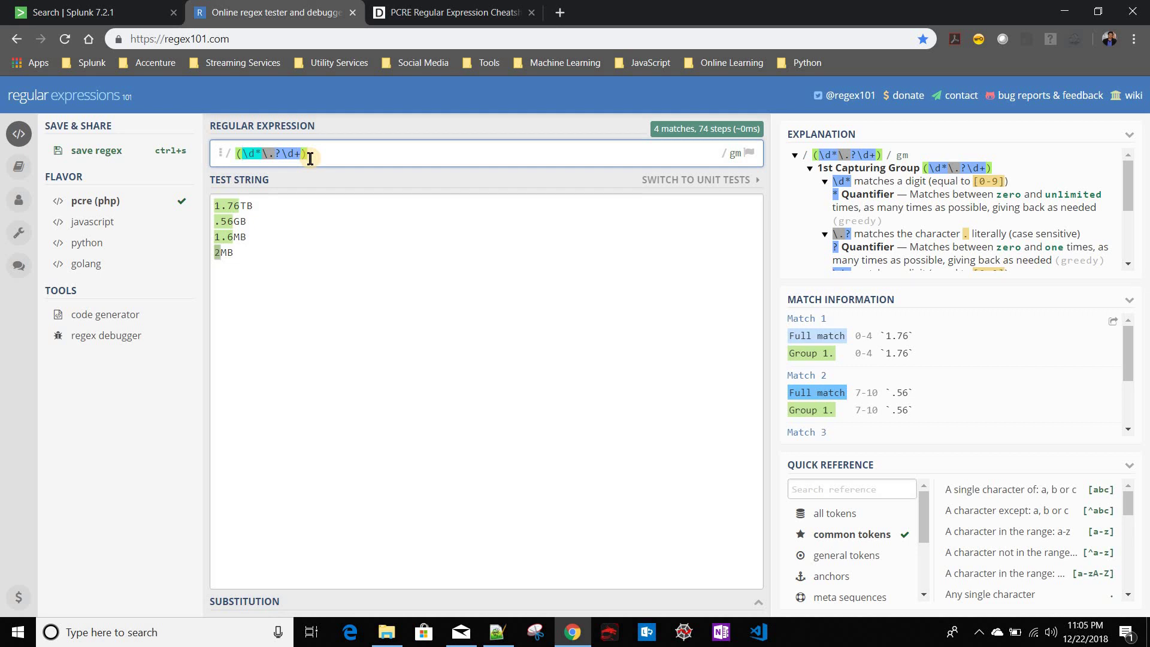
{"action": "type", "text": "?"}
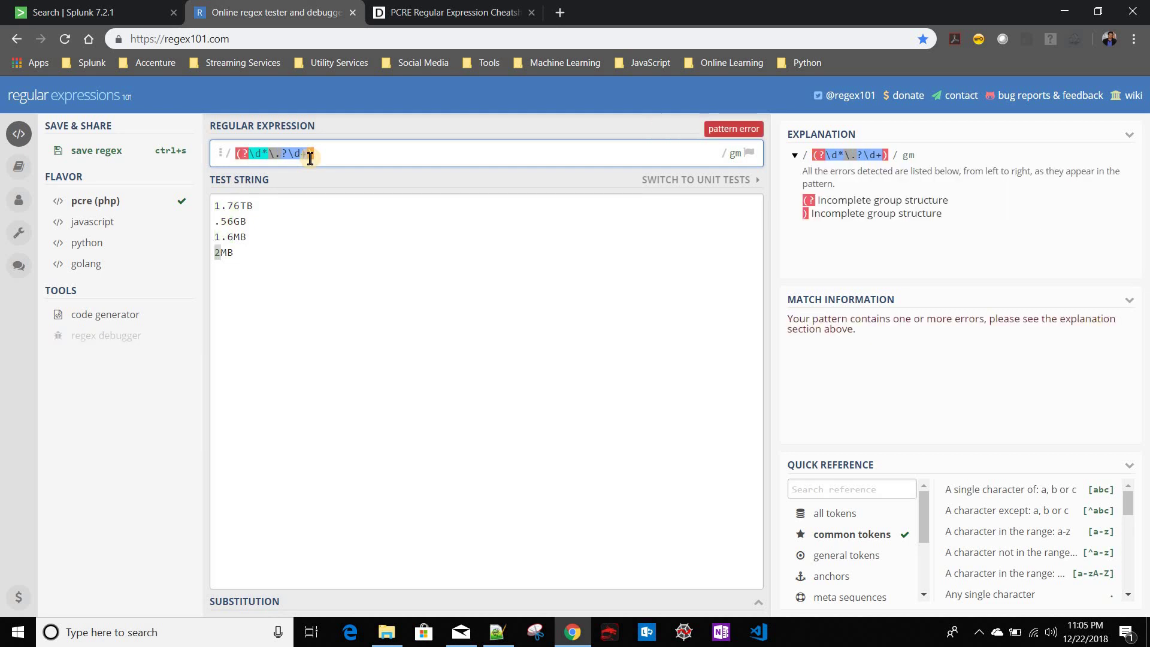
{"action": "type", "text": "<>"}
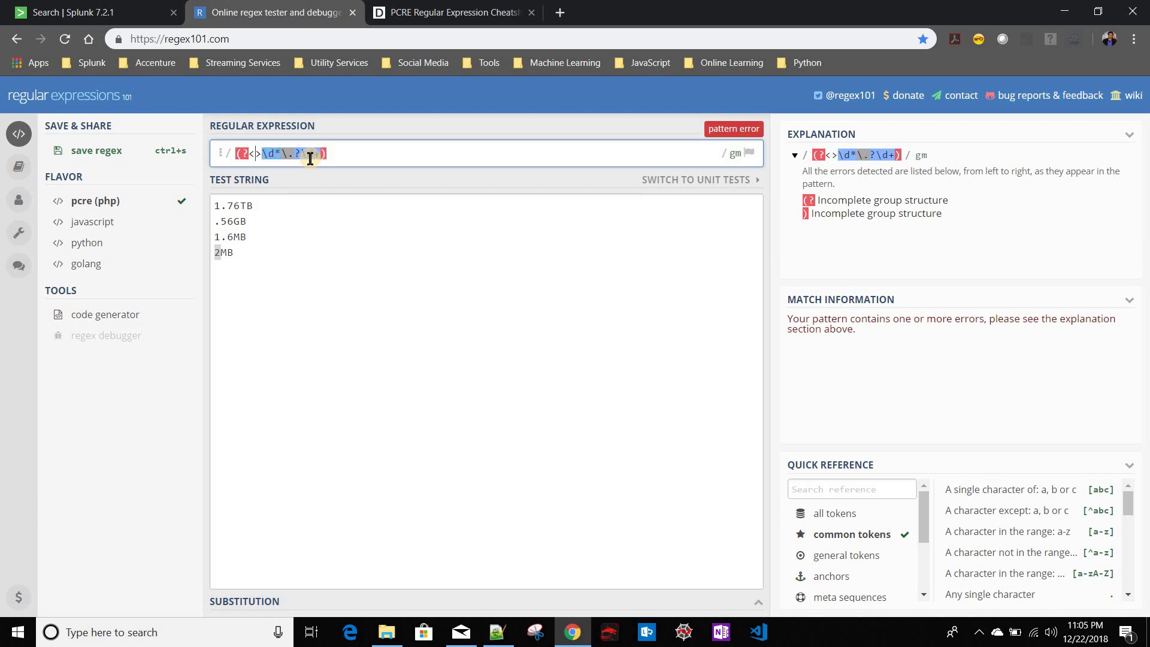
{"action": "left_click", "coordinate": [78, 12]}
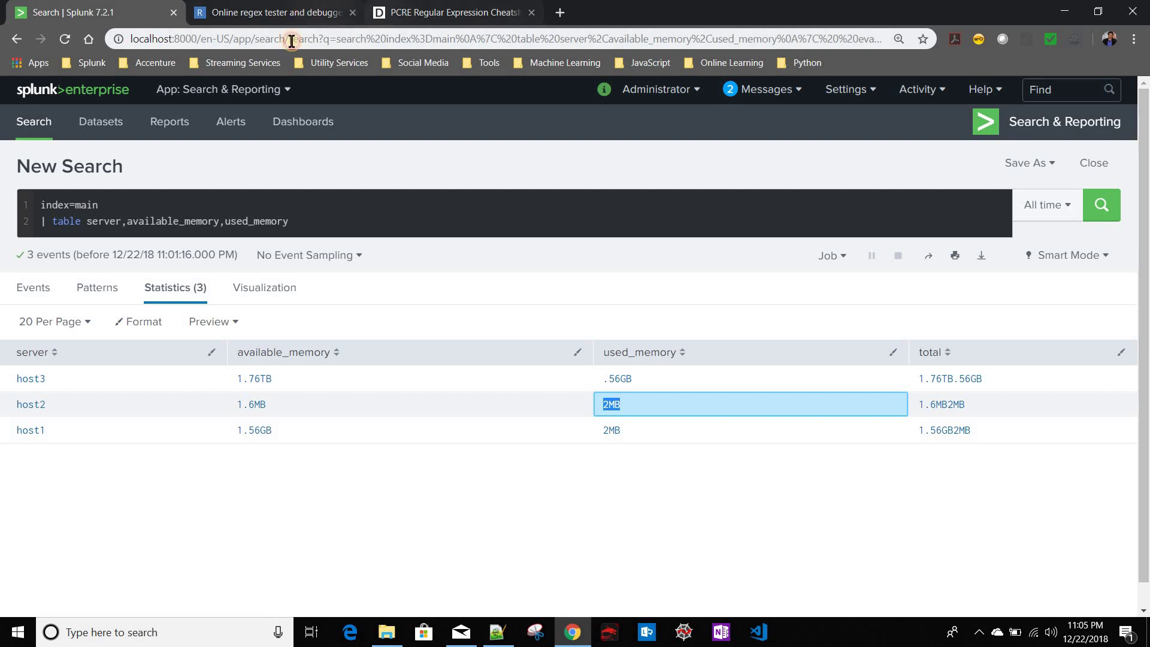
{"action": "key", "text": "ctrl+Tab"}
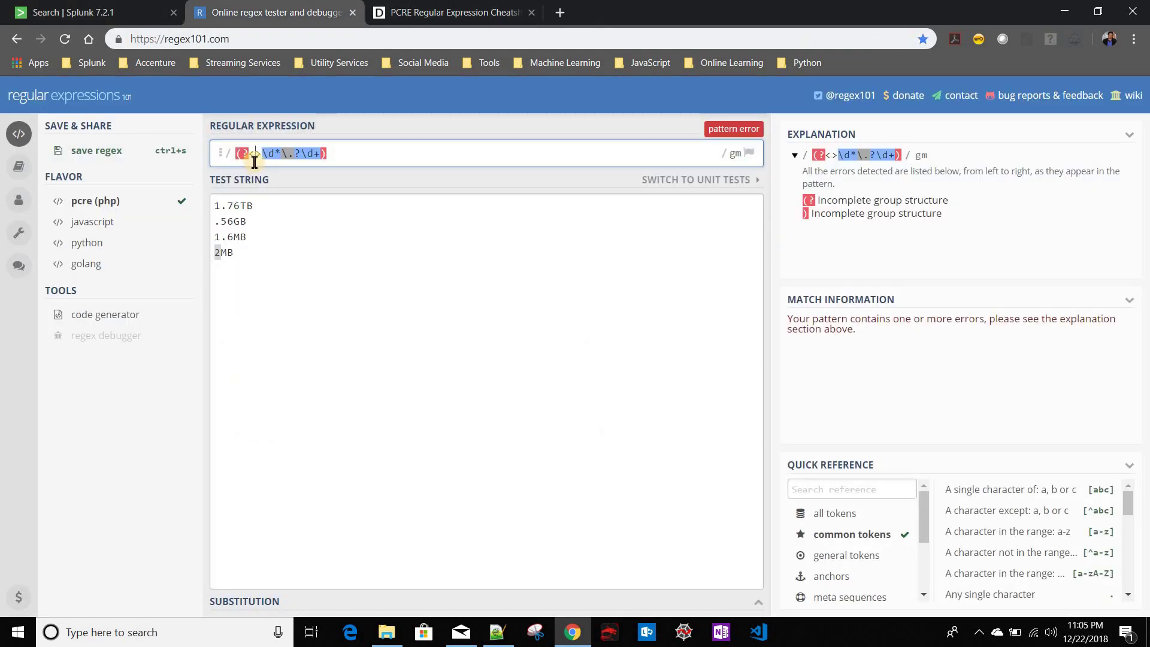
{"action": "type", "text": "val"}
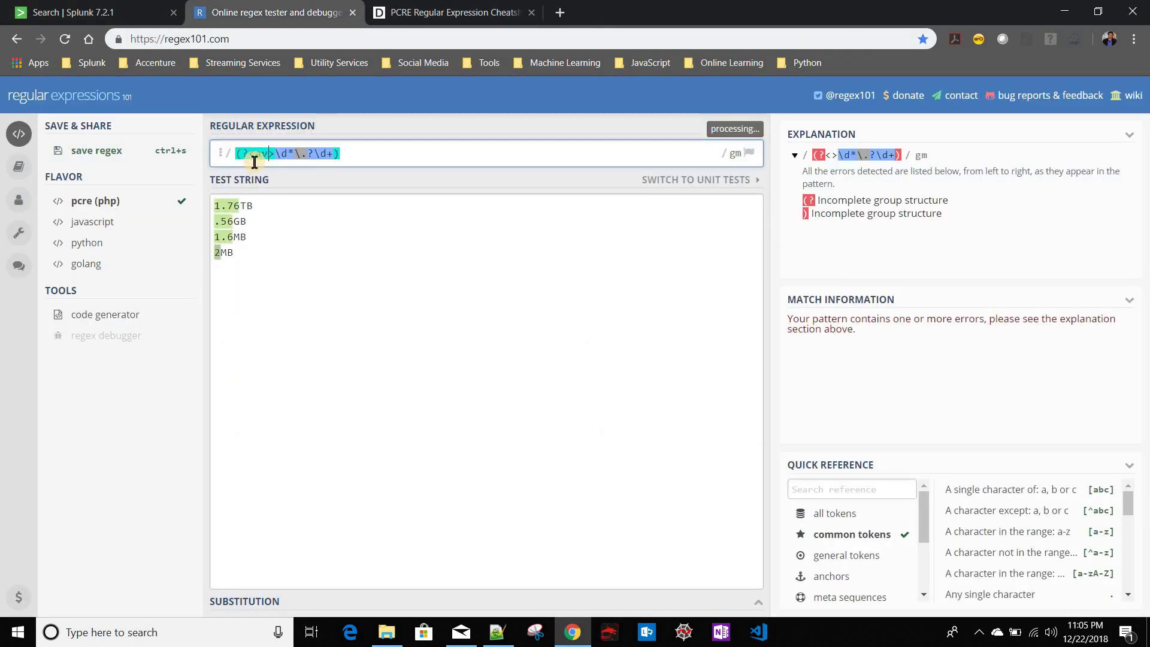
{"action": "type", "text": "l_"}
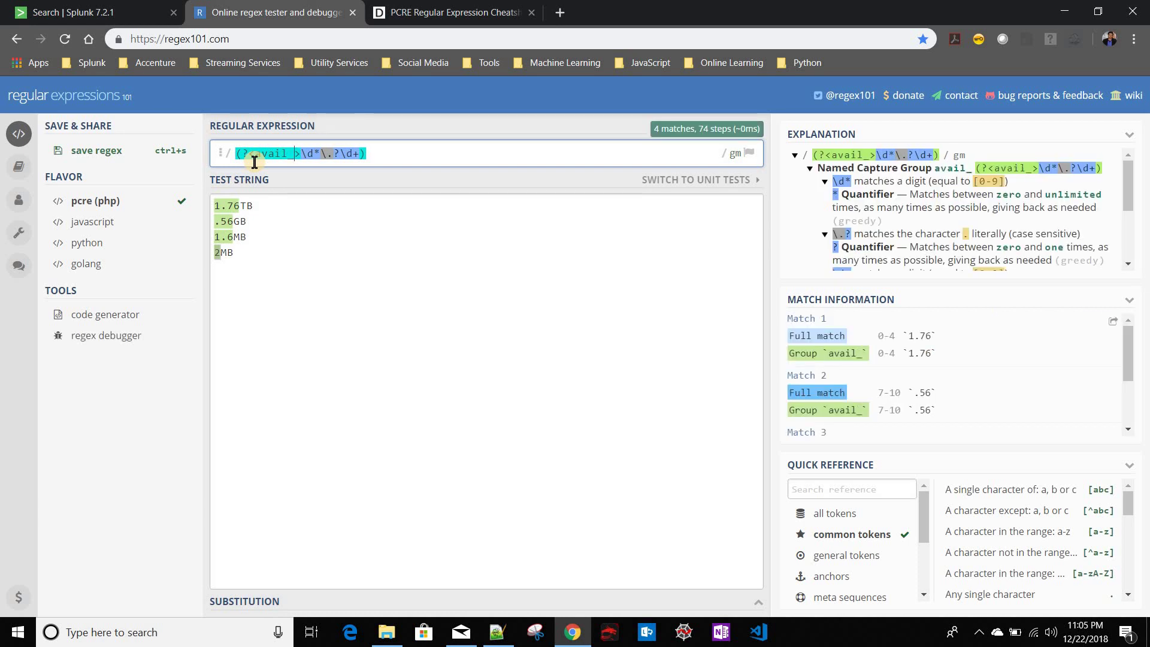
{"action": "type", "text": "number"}
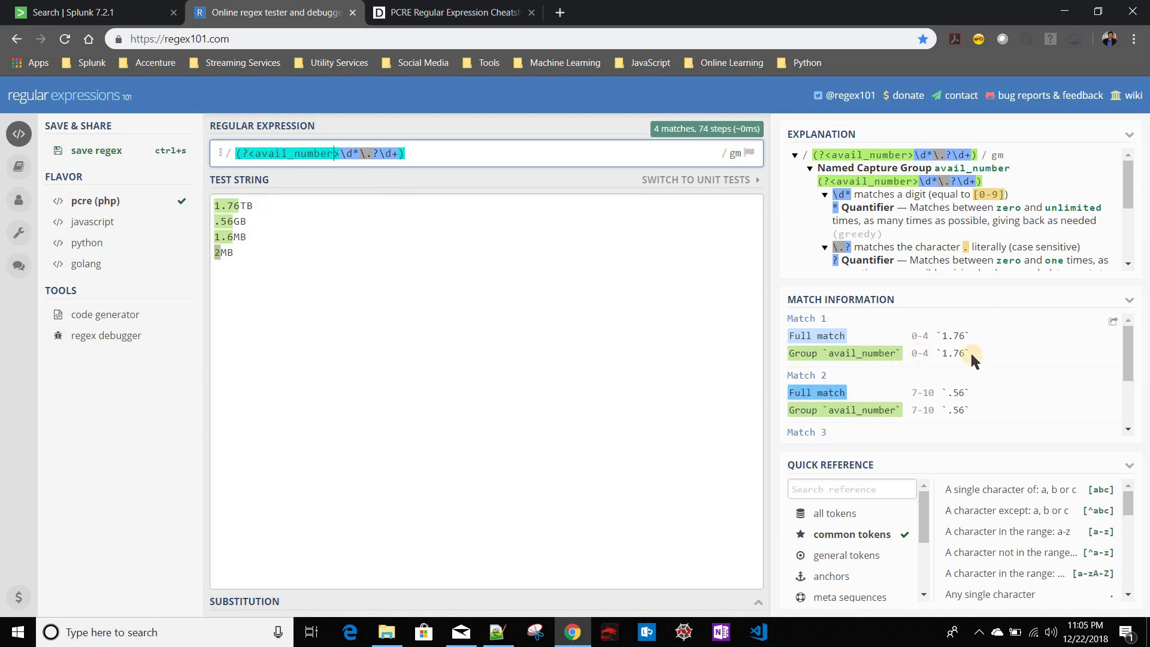
{"action": "scroll", "coordinate": [972, 396], "scroll_direction": "down", "scroll_amount": 2}
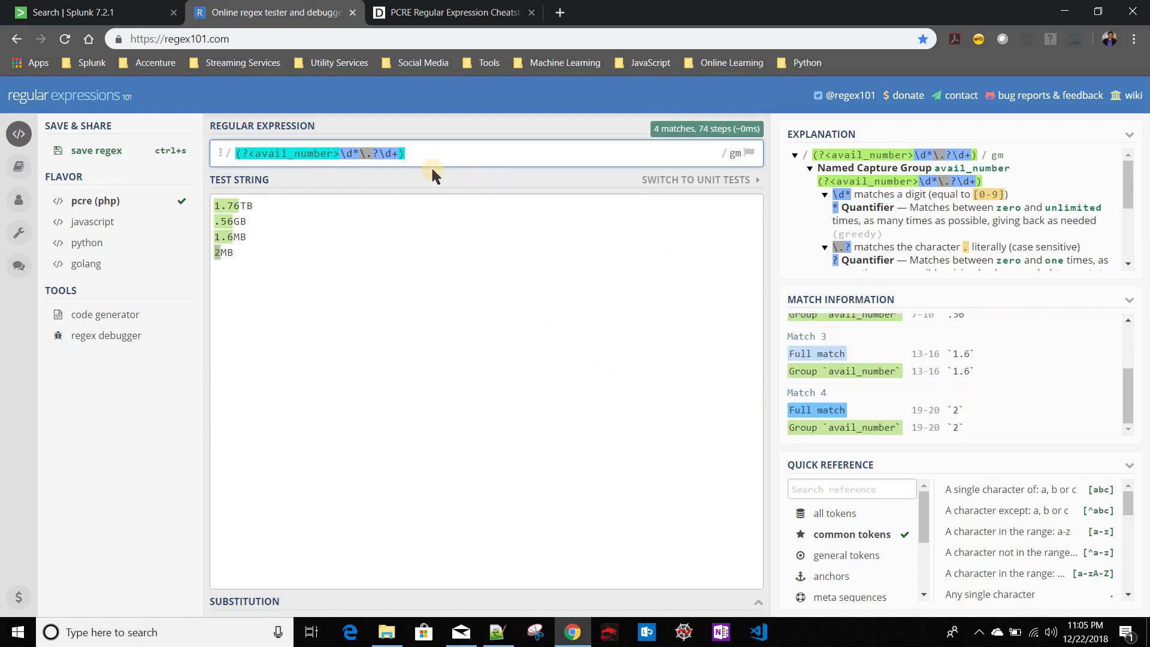
Append a second named group (?<avail_unit>) after the number group.
{"action": "left_click", "coordinate": [438, 156]}
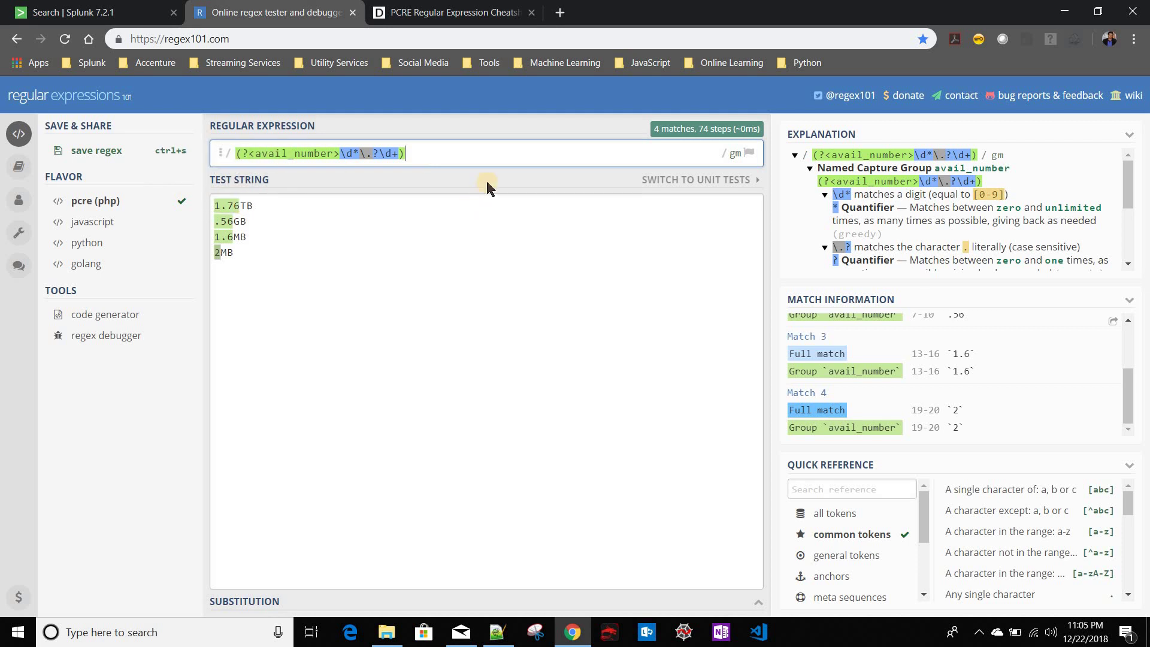
{"action": "key", "text": "ctrl+Tab"}
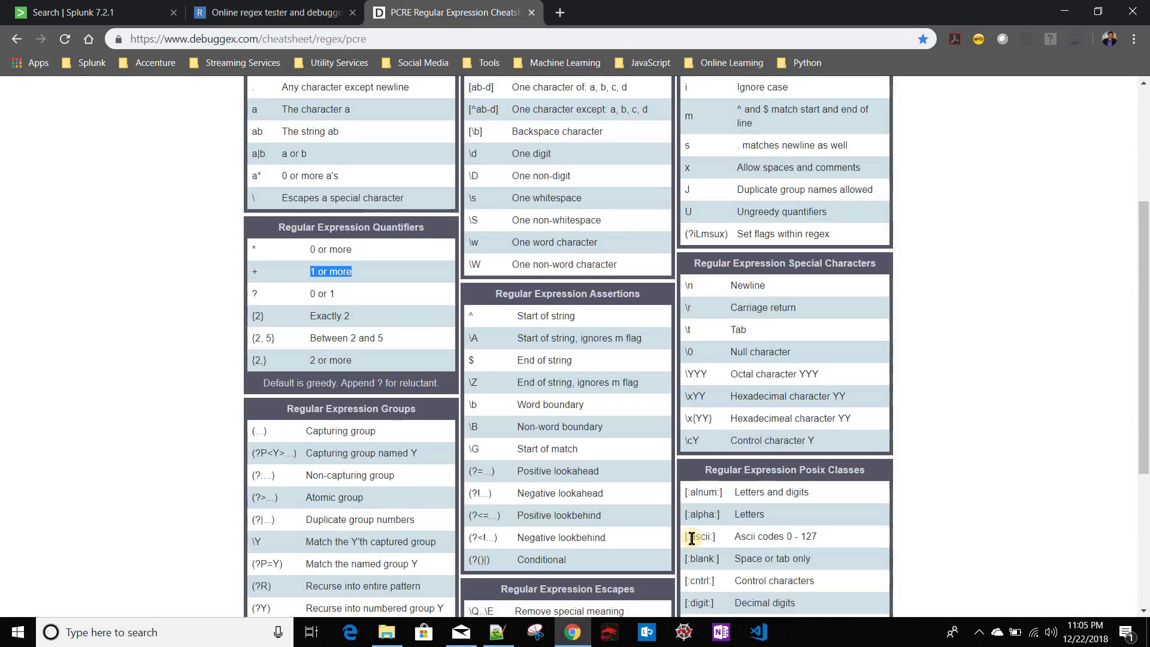
{"action": "scroll", "coordinate": [701, 291], "scroll_direction": "down", "scroll_amount": 3}
{"action": "left_click_drag", "start_coordinate": [702, 292], "coordinate": [755, 292]}
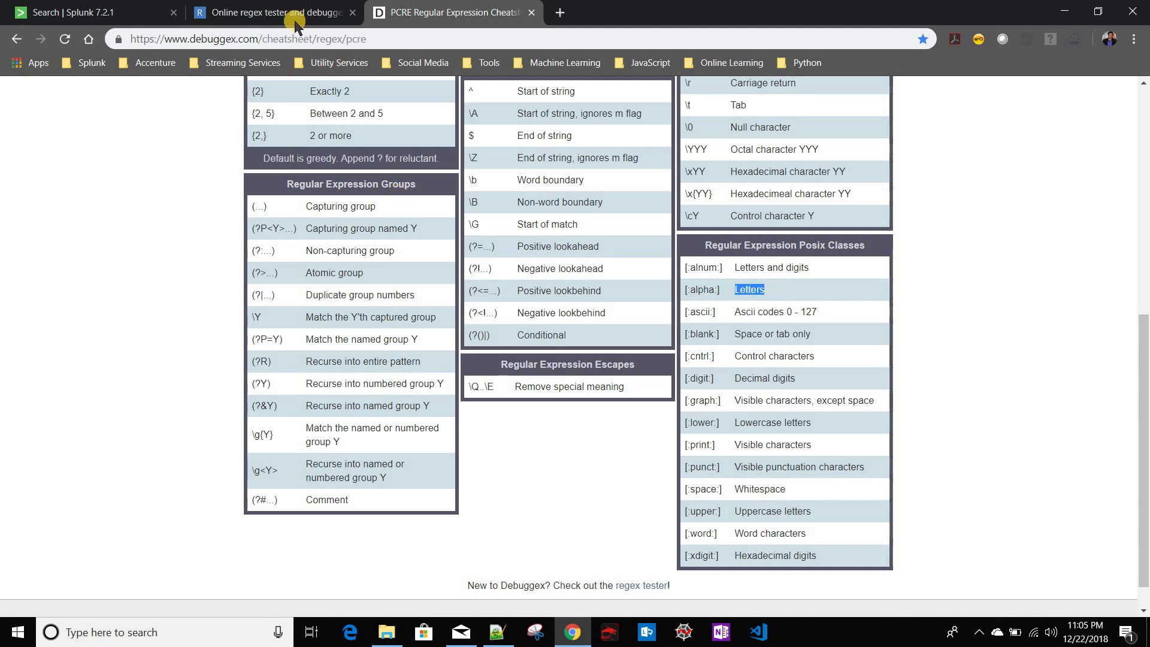
{"action": "key", "text": "ctrl+shift+Tab"}
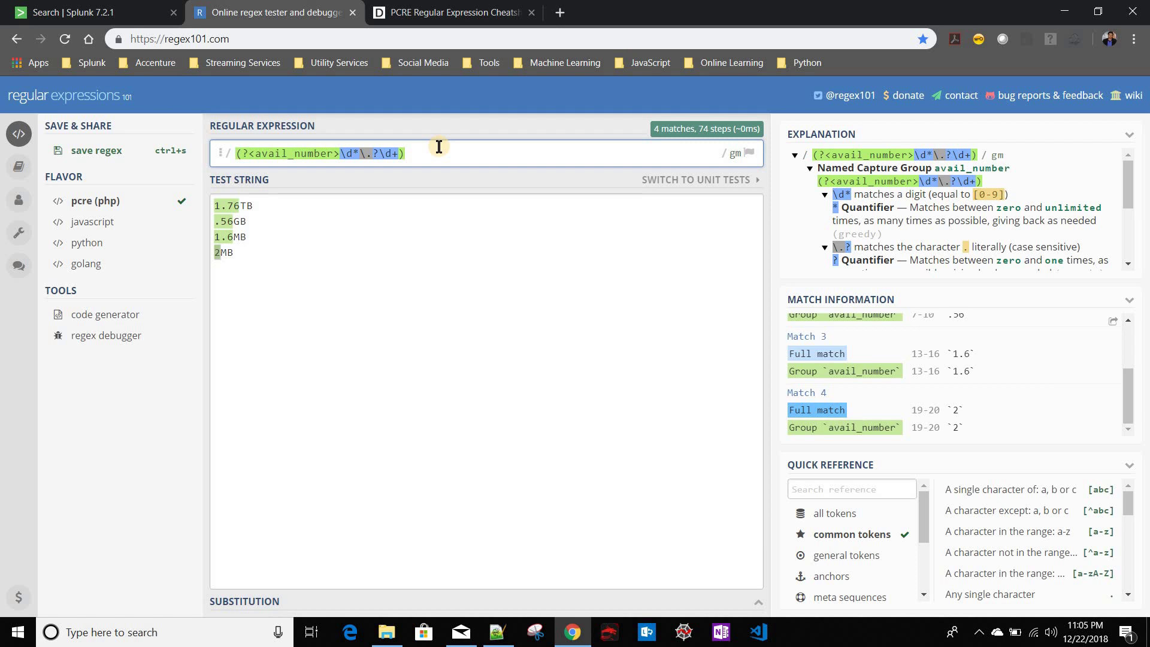
{"action": "type", "text": "()"}
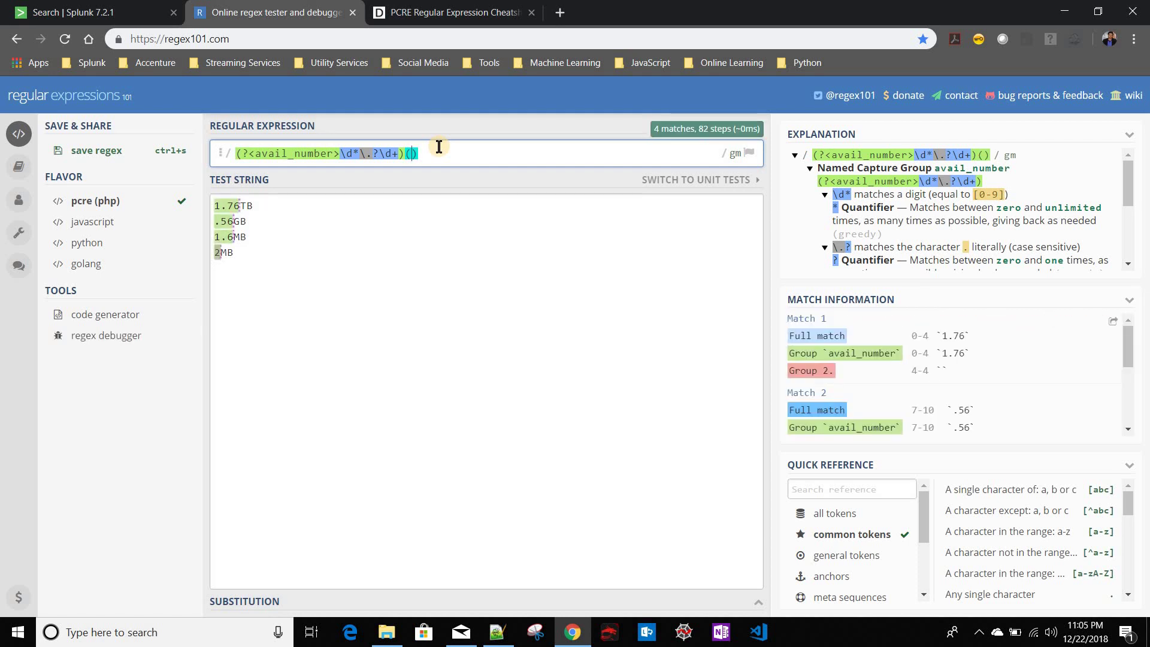
{"action": "type", "text": "?<>"}
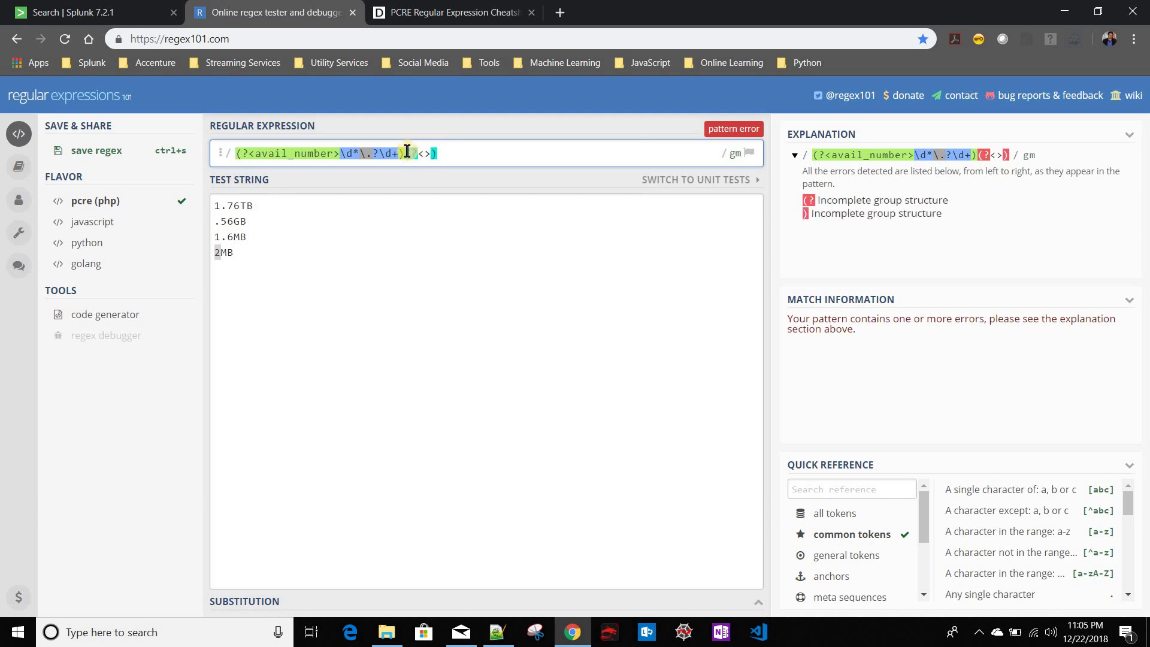
{"action": "key", "text": "Left"}
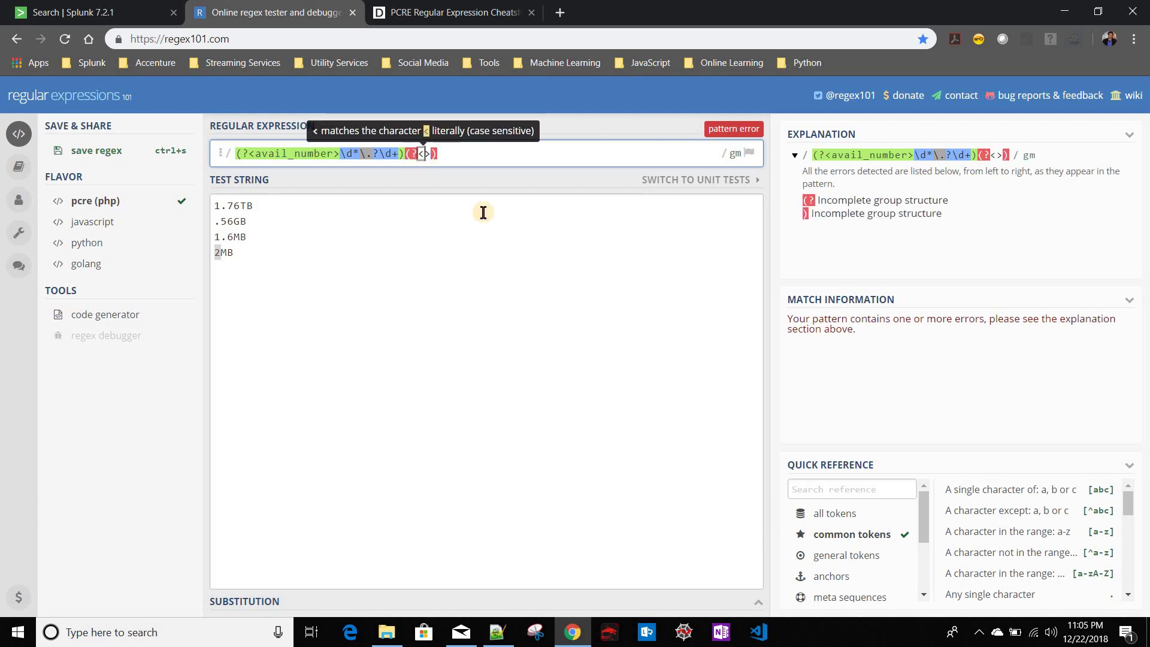
{"action": "type", "text": "ava"}
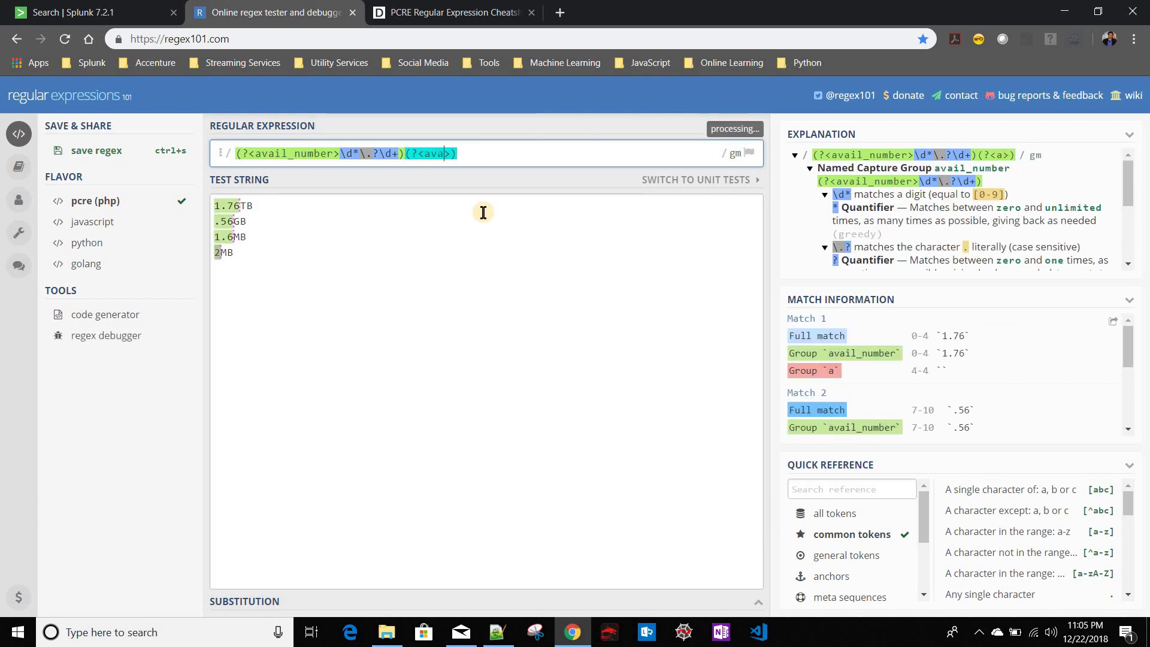
{"action": "type", "text": "il_"}
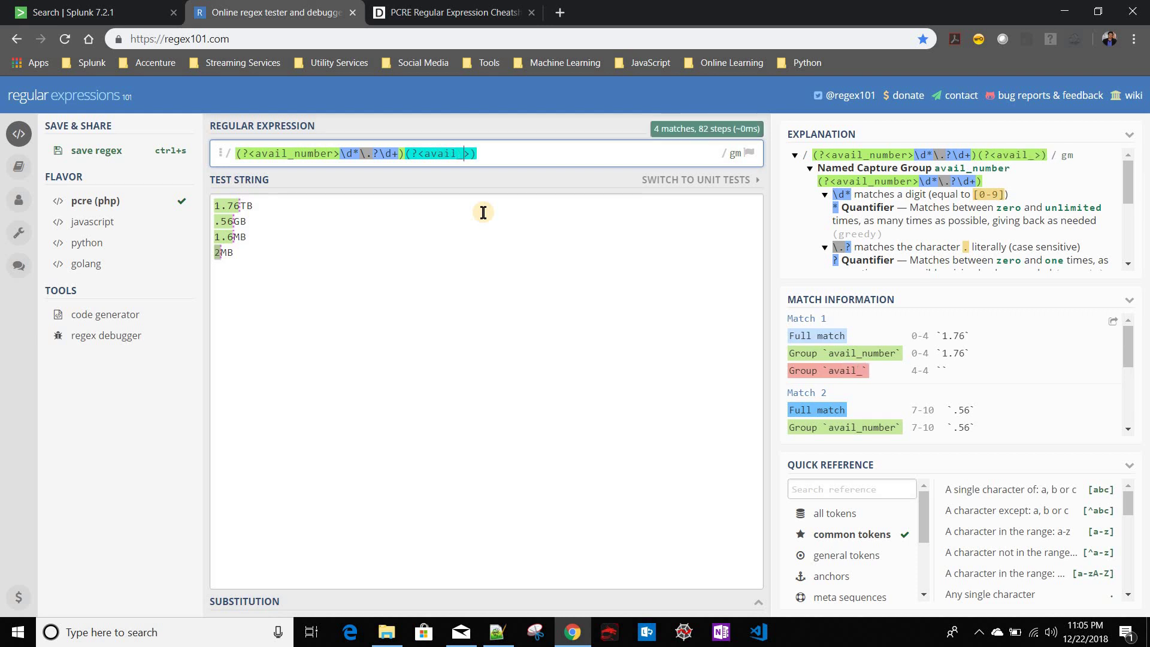
{"action": "type", "text": "unit"}
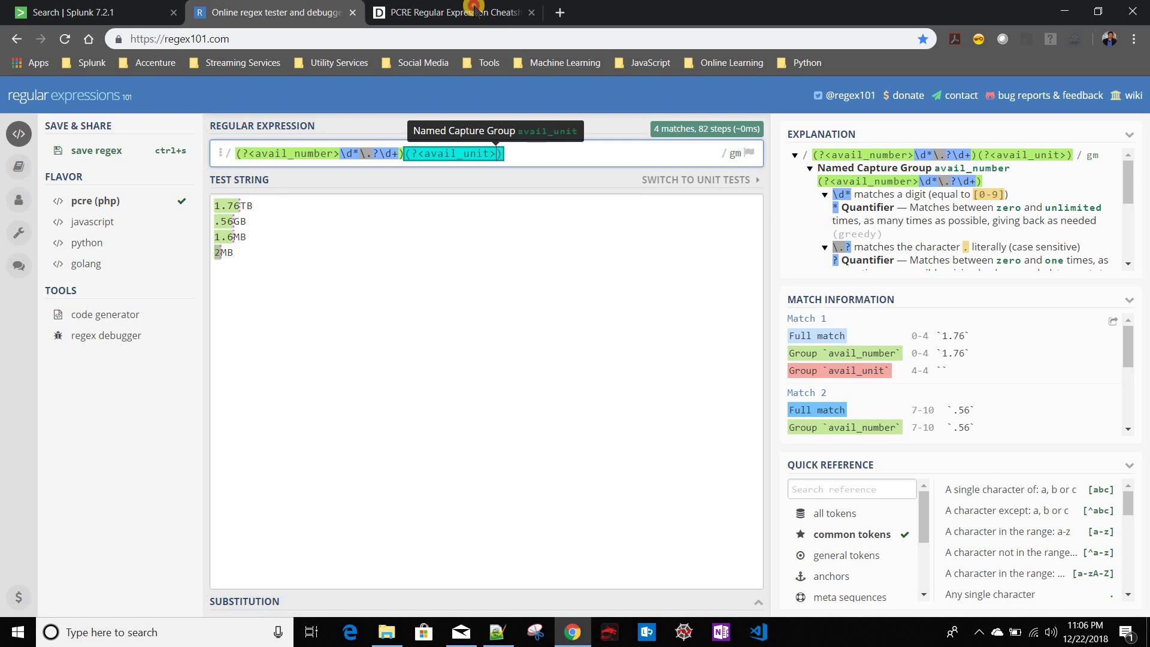
Fill the avail_unit group with [[:alnum:]]+ copied from the cheatsheet.
{"action": "key", "text": "ctrl+Tab"}
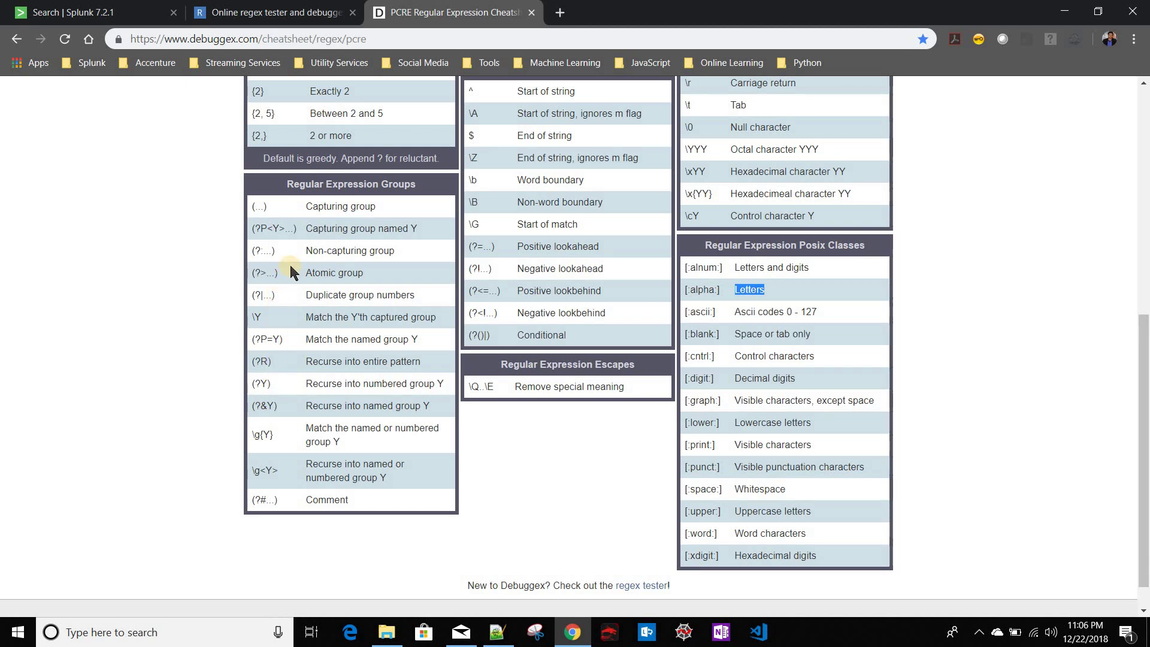
{"action": "left_click_drag", "start_coordinate": [261, 229], "coordinate": [427, 237]}
{"action": "left_click", "coordinate": [270, 12]}
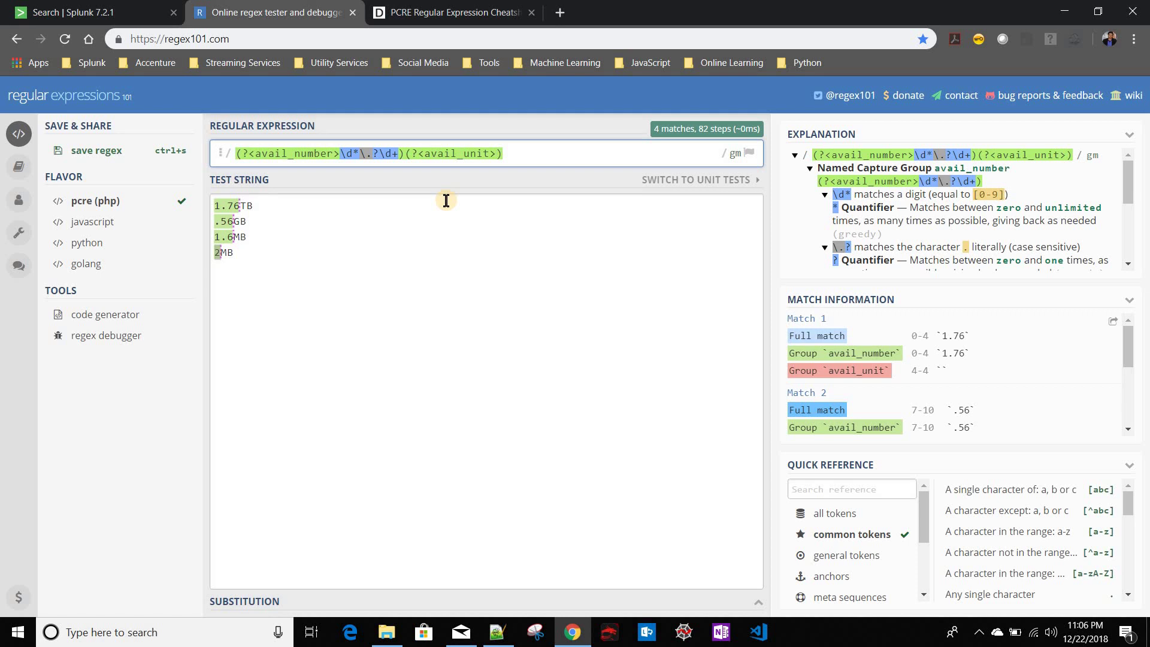
{"action": "left_click", "coordinate": [479, 13]}
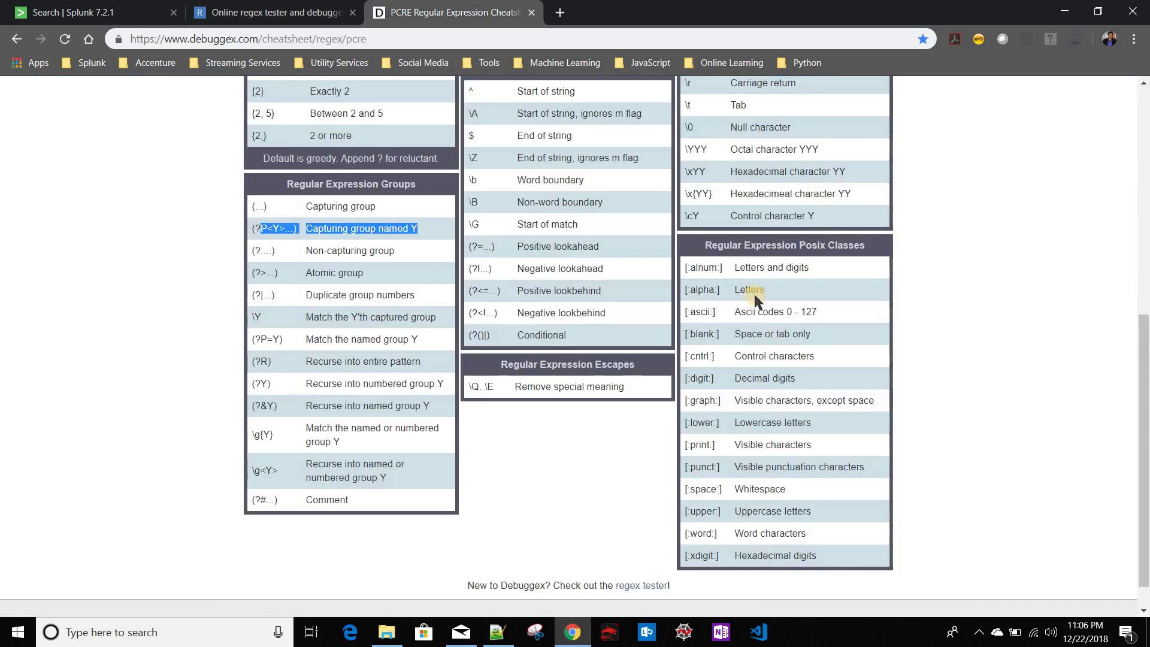
{"action": "left_click_drag", "start_coordinate": [723, 267], "coordinate": [680, 270]}
{"action": "key", "text": "ctrl+c"}
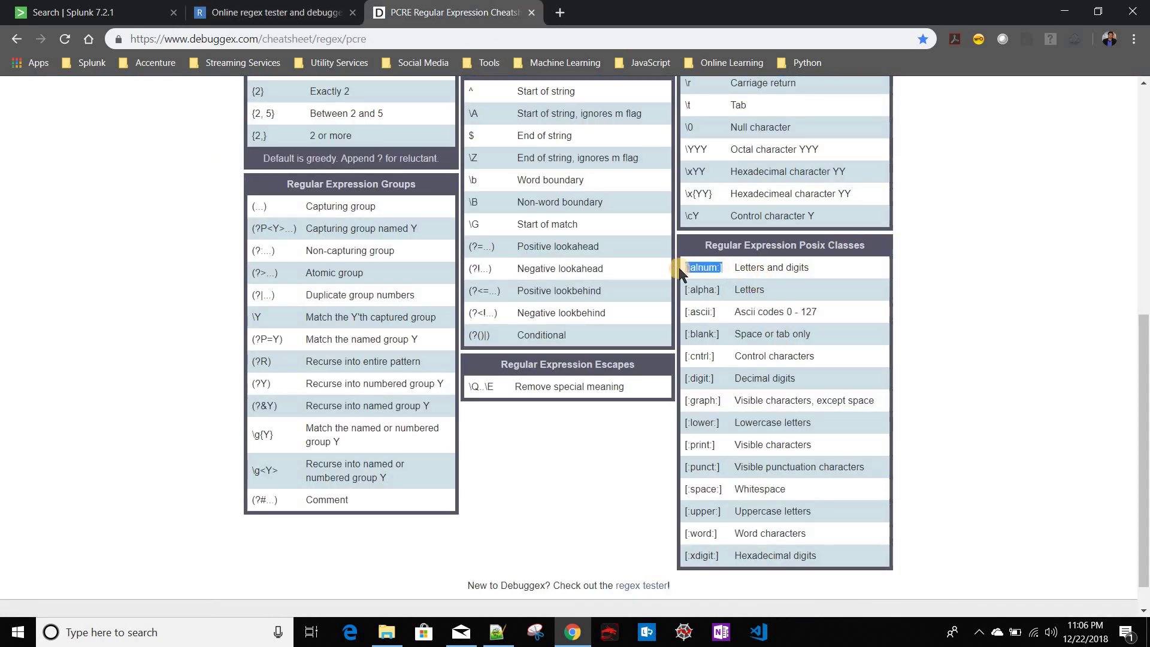
{"action": "left_click", "coordinate": [284, 14]}
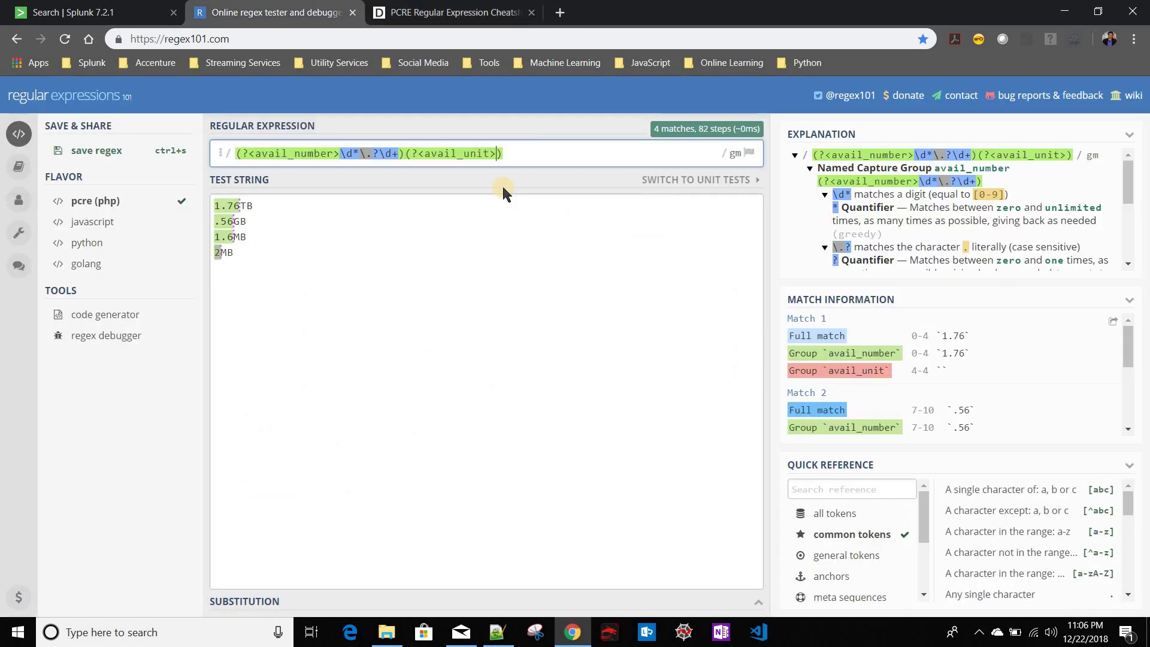
{"action": "type", "text": "["}
{"action": "key", "text": "ctrl+v"}
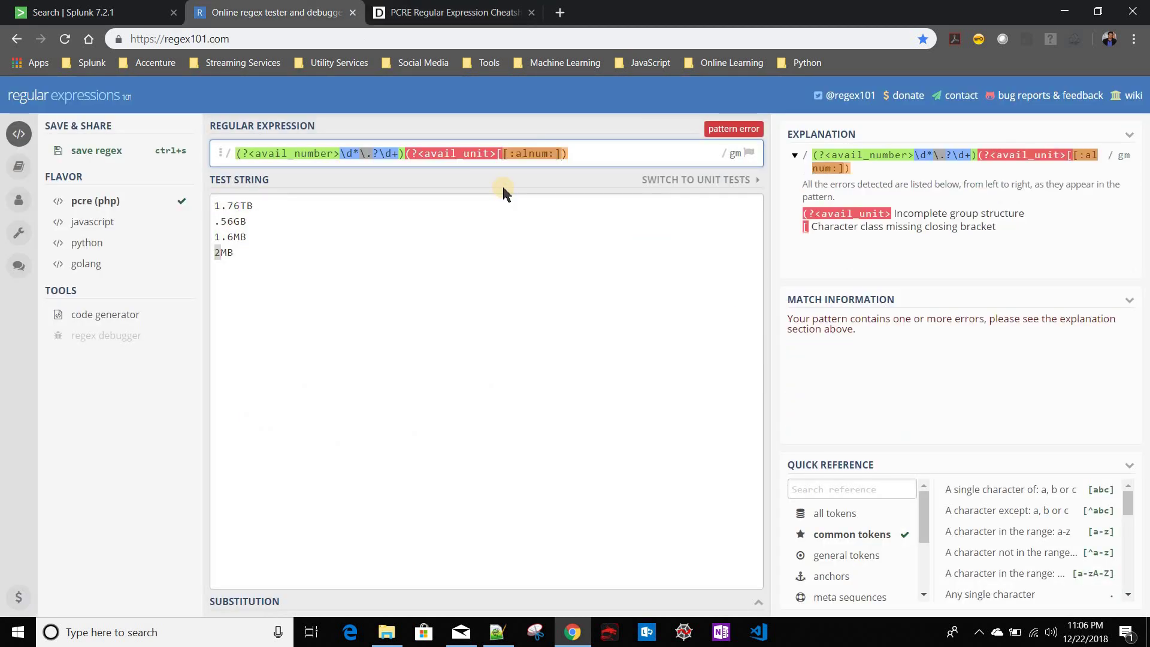
{"action": "type", "text": "]+"}
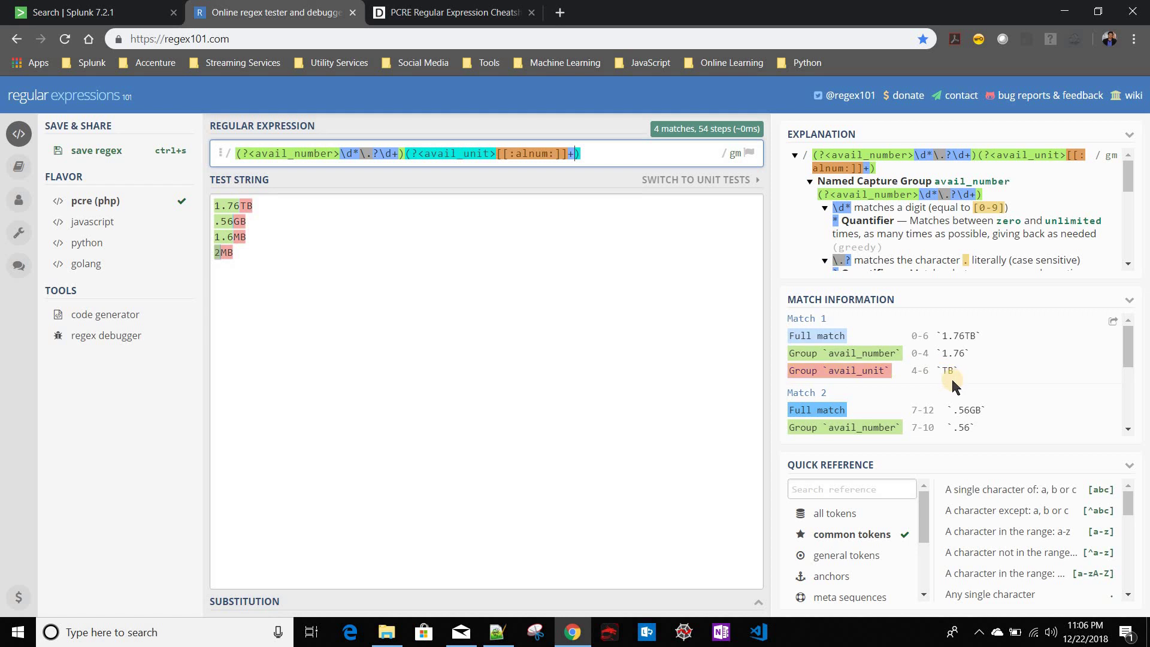
Select the complete regular expression and return to the Splunk search.
{"action": "scroll", "coordinate": [944, 386], "scroll_direction": "down", "scroll_amount": 3}
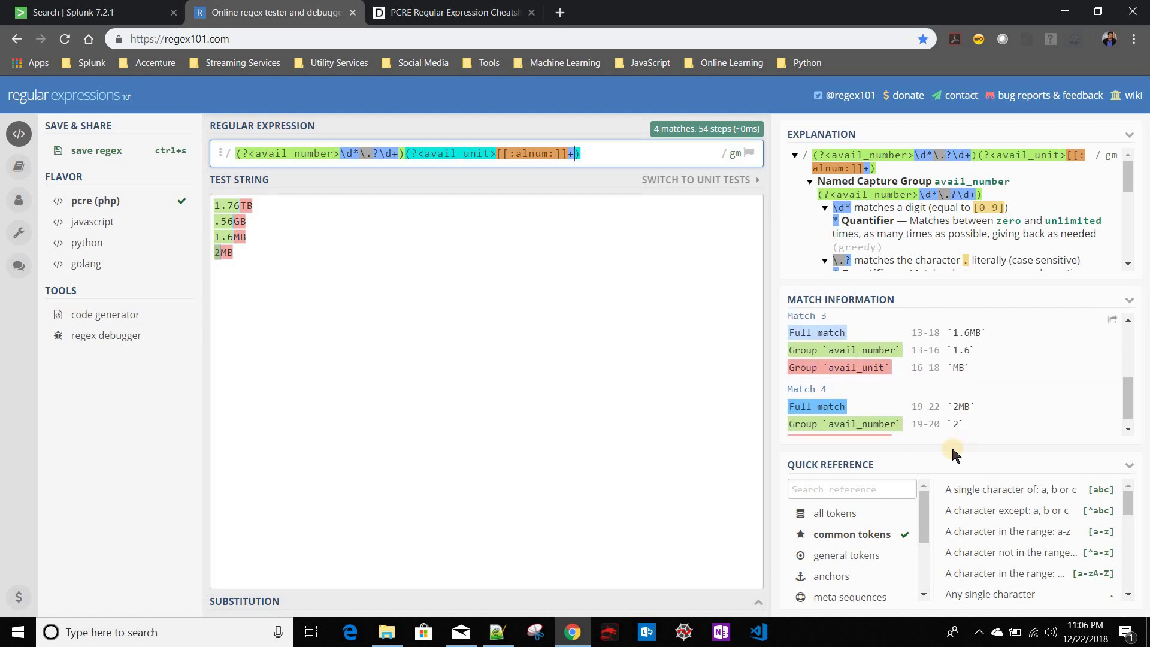
{"action": "triple_click", "coordinate": [600, 157]}
{"action": "key", "text": "ctrl+c"}
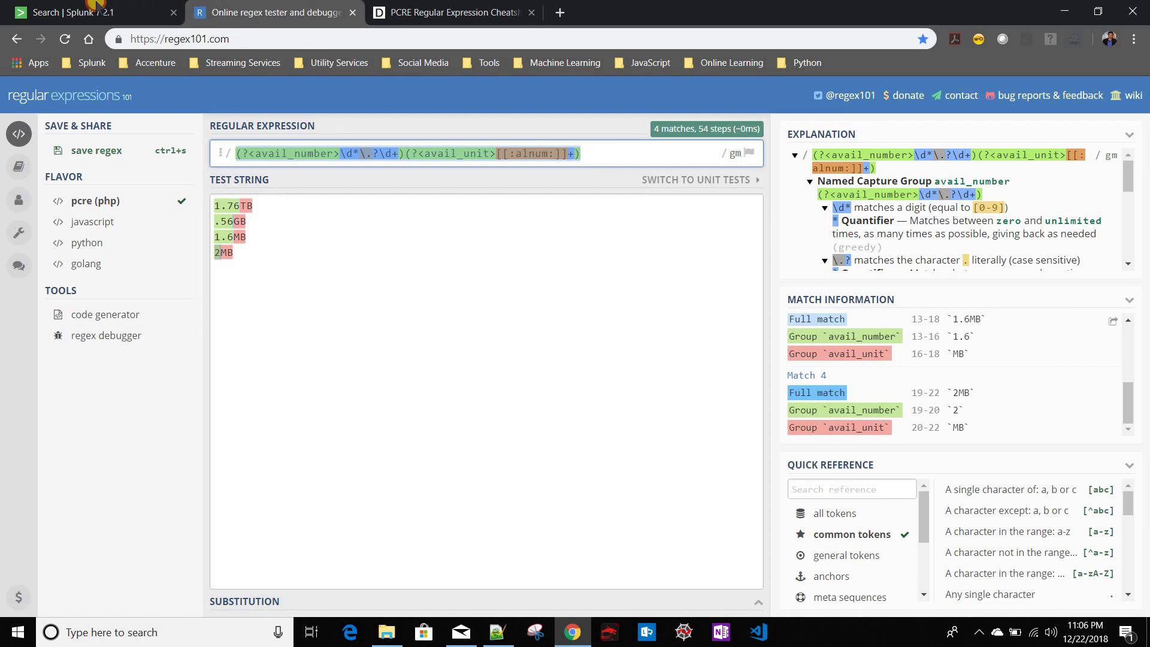
{"action": "left_click", "coordinate": [91, 11]}
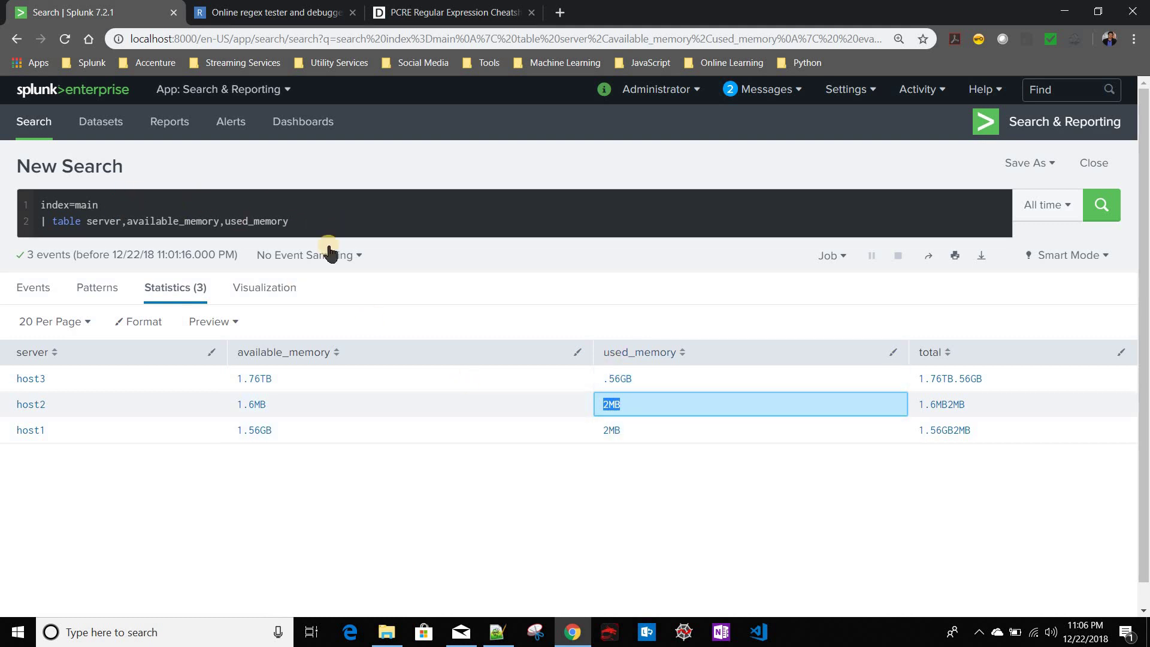
Add a new query line '| rex field=available_memory' to the search.
{"action": "left_click", "coordinate": [302, 220]}
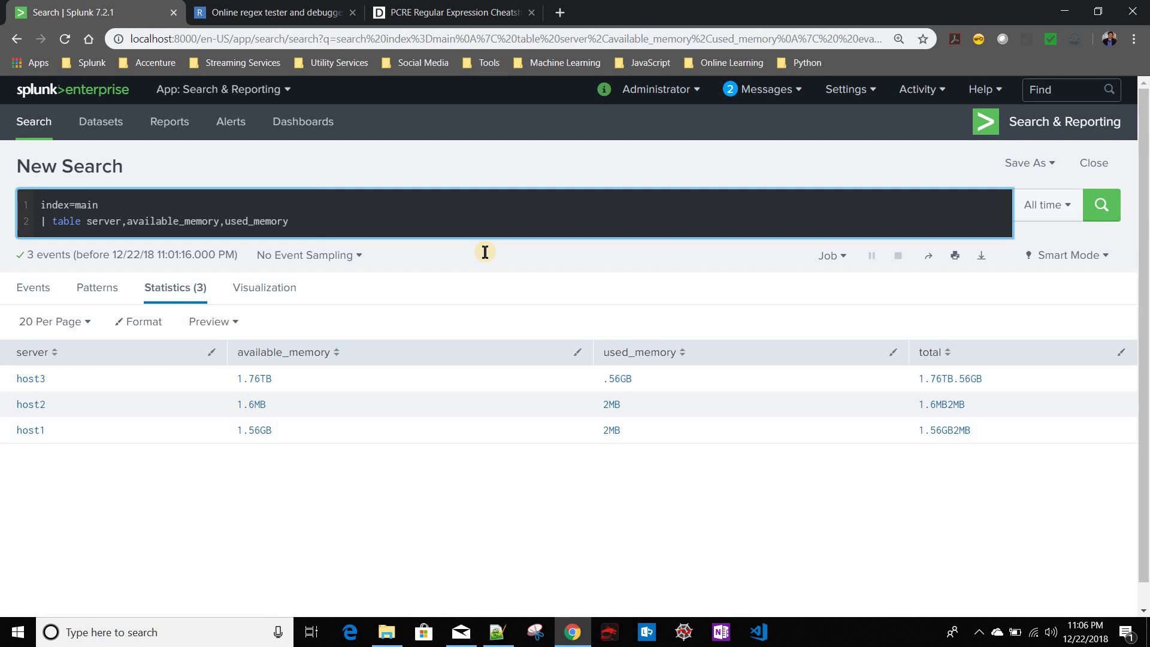
{"action": "key", "text": "shift+Return"}
{"action": "type", "text": "| re"}
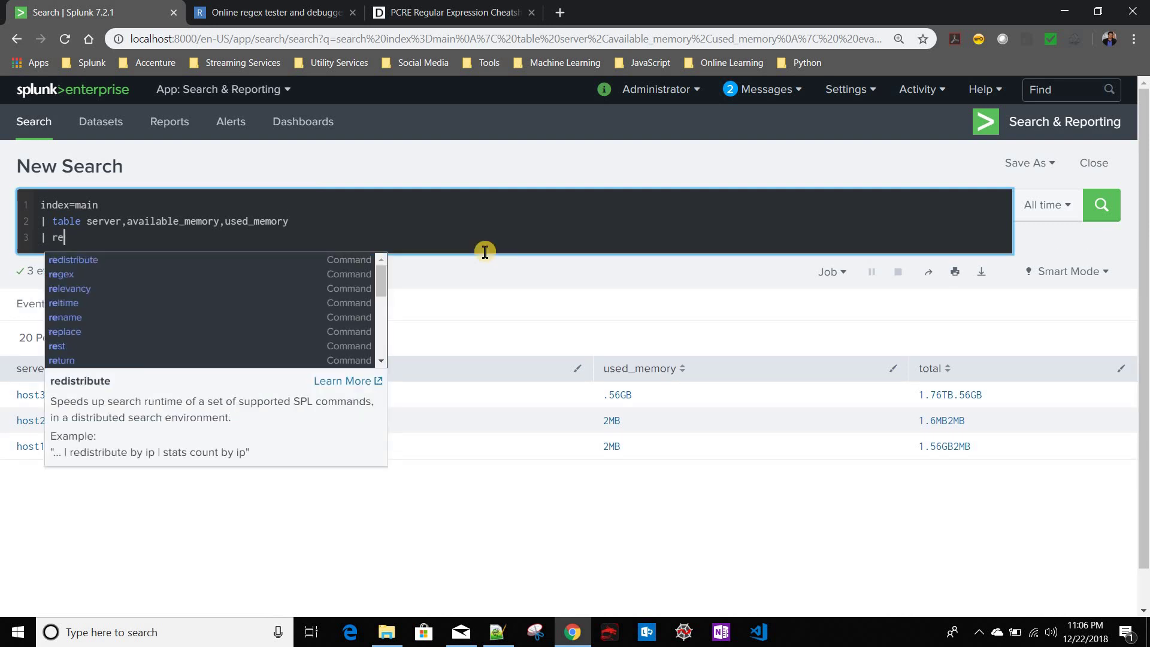
{"action": "type", "text": "x filed"}
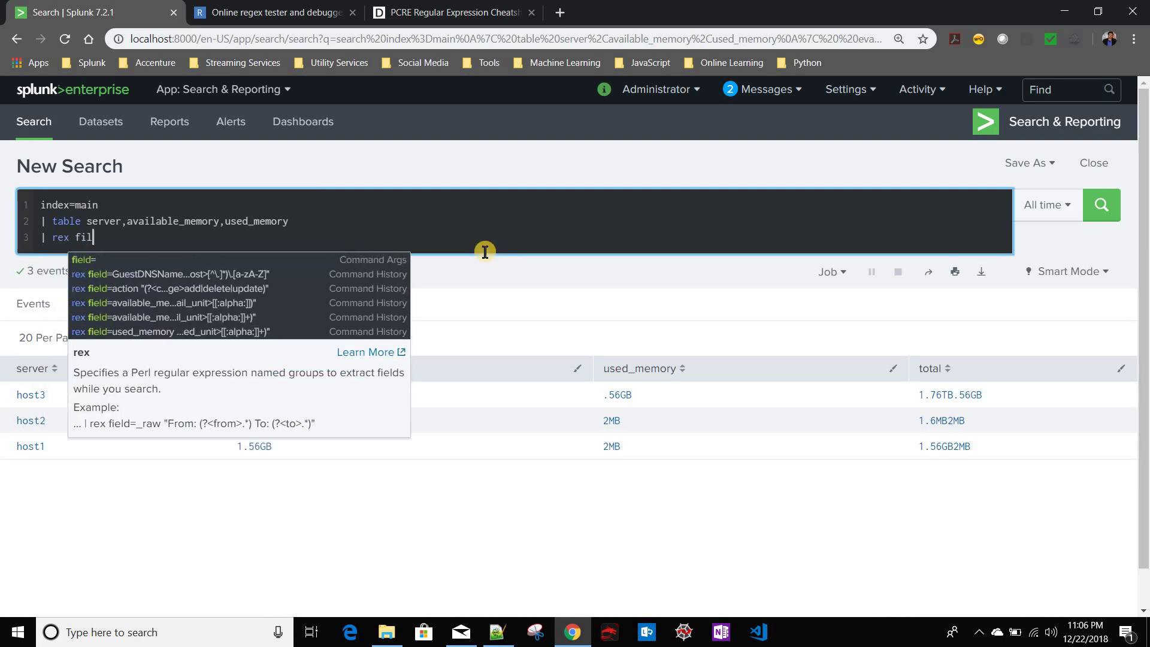
{"action": "key", "text": "BackSpace"}
{"action": "type", "text": "eld="}
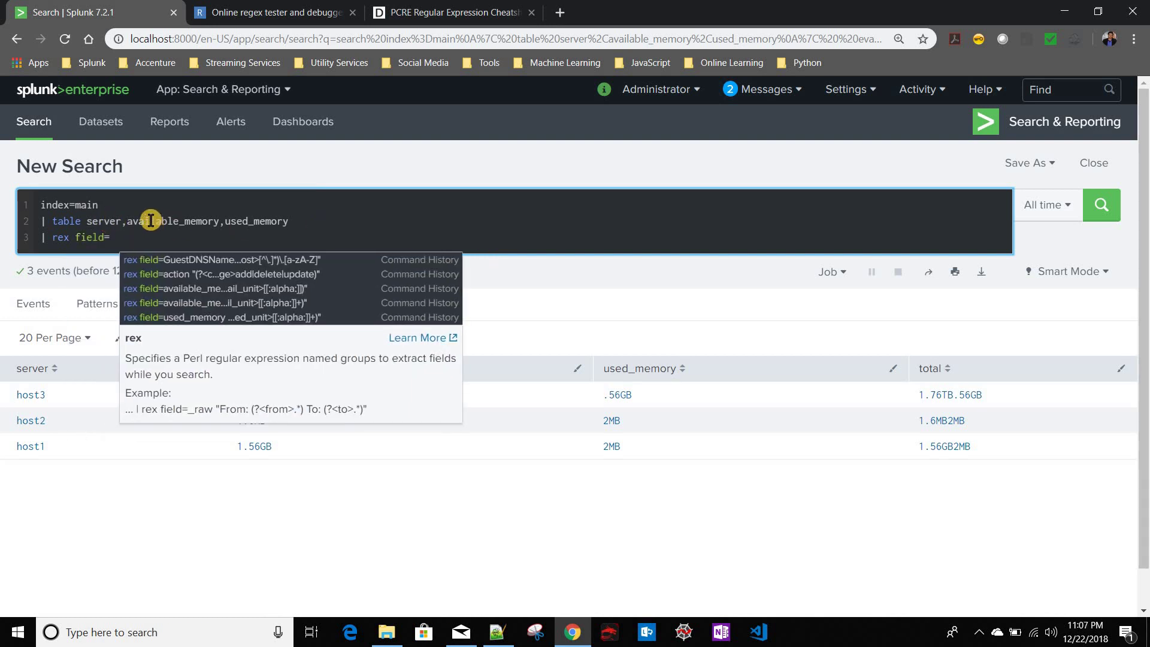
{"action": "double_click", "coordinate": [189, 220]}
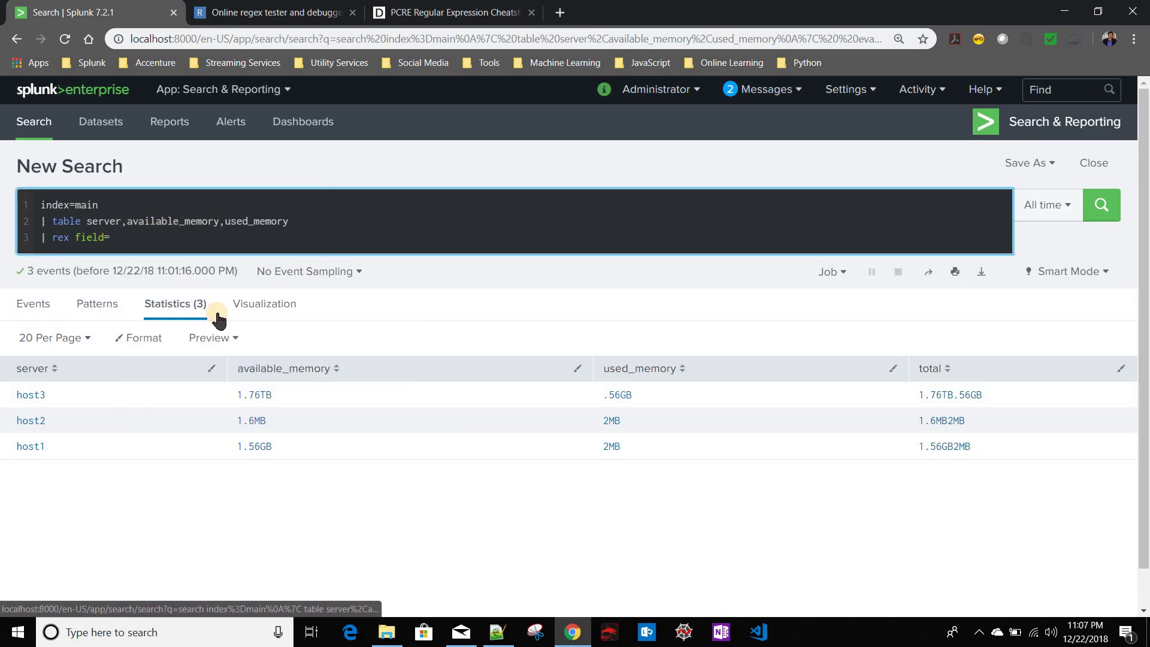
{"action": "type", "text": "available_memory"}
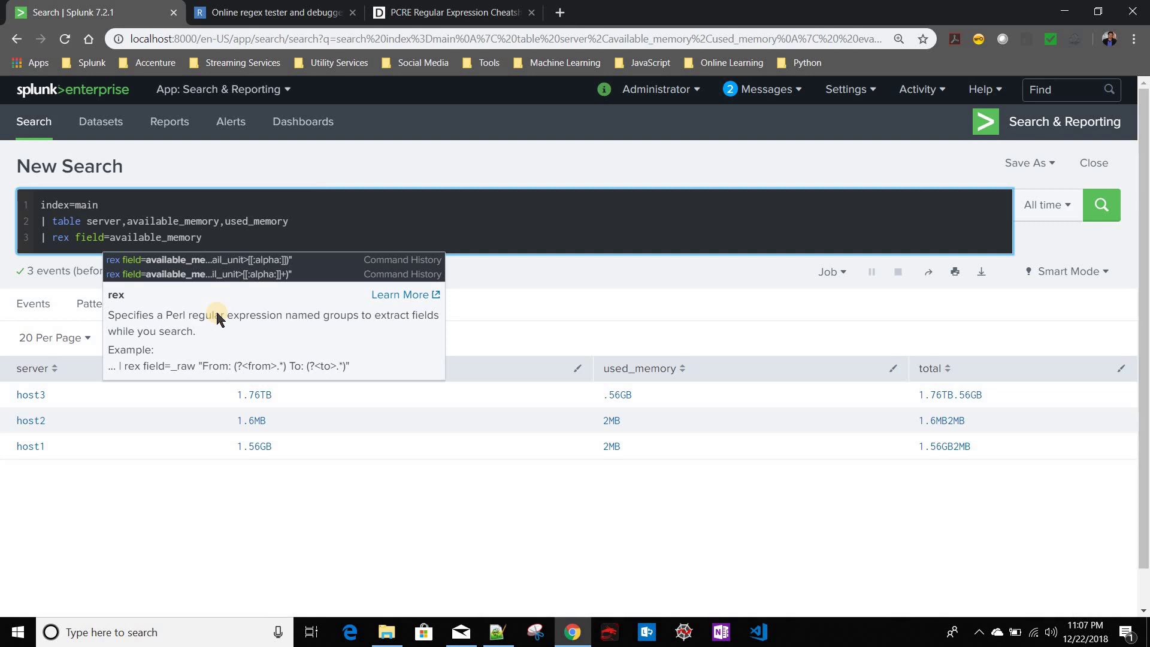
{"action": "type", "text": "\""}
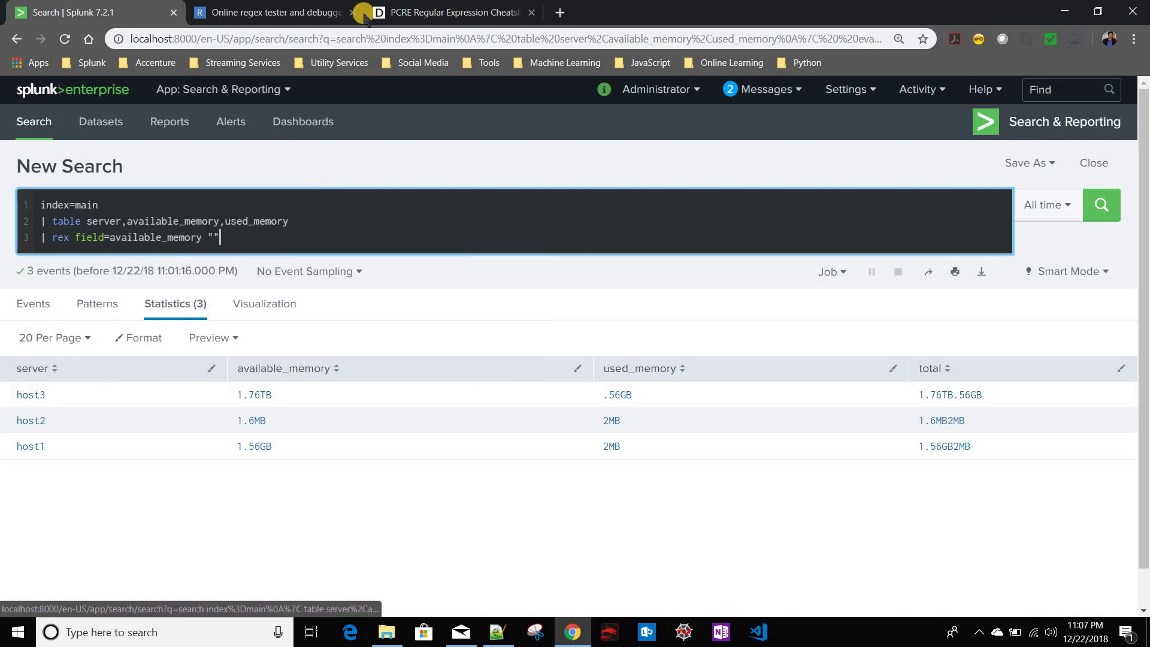
Paste the regex101 pattern into the rex command, run the search, and select the rex line.
{"action": "left_click", "coordinate": [275, 12]}
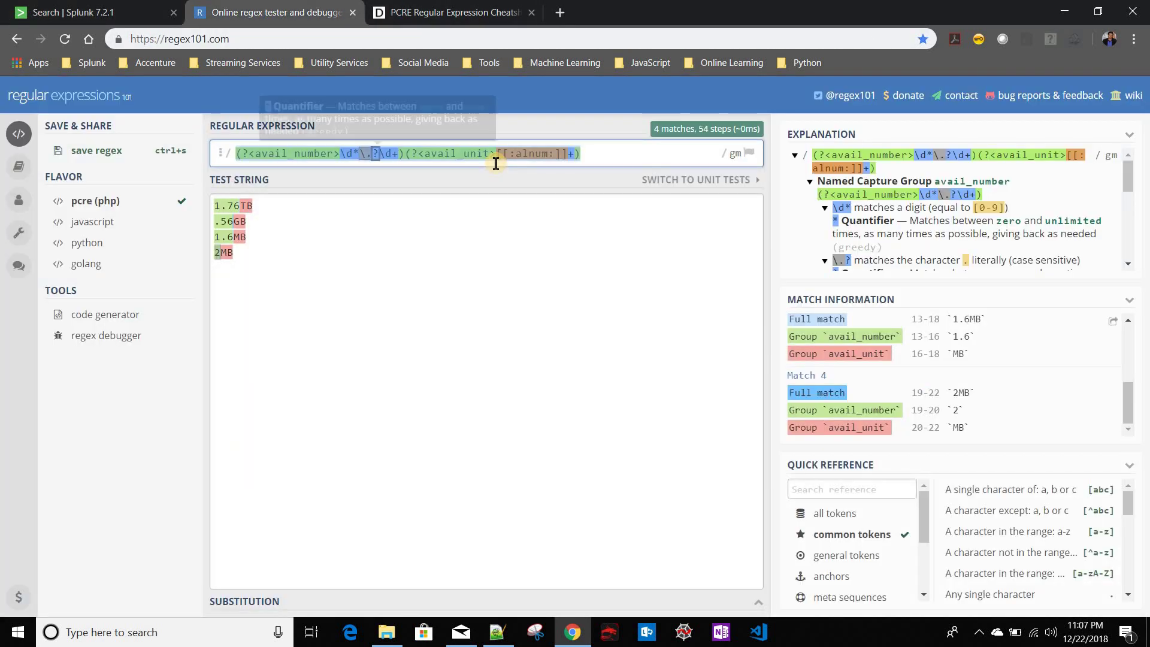
{"action": "key", "text": "ctrl+shift+Tab"}
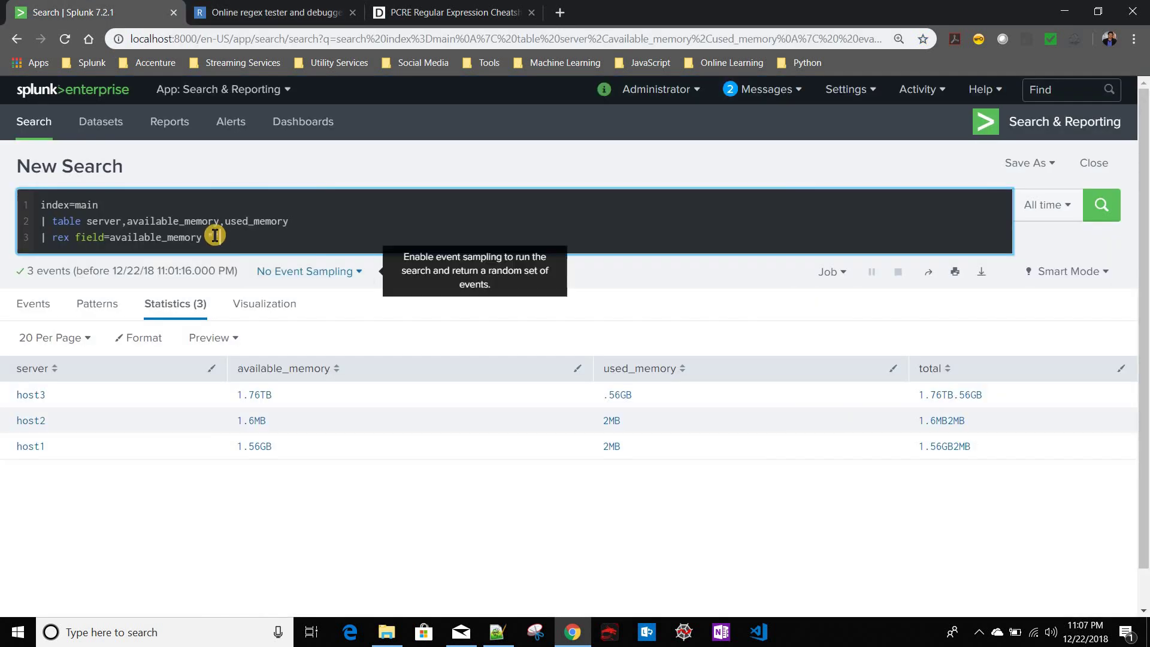
{"action": "key", "text": "ctrl+v"}
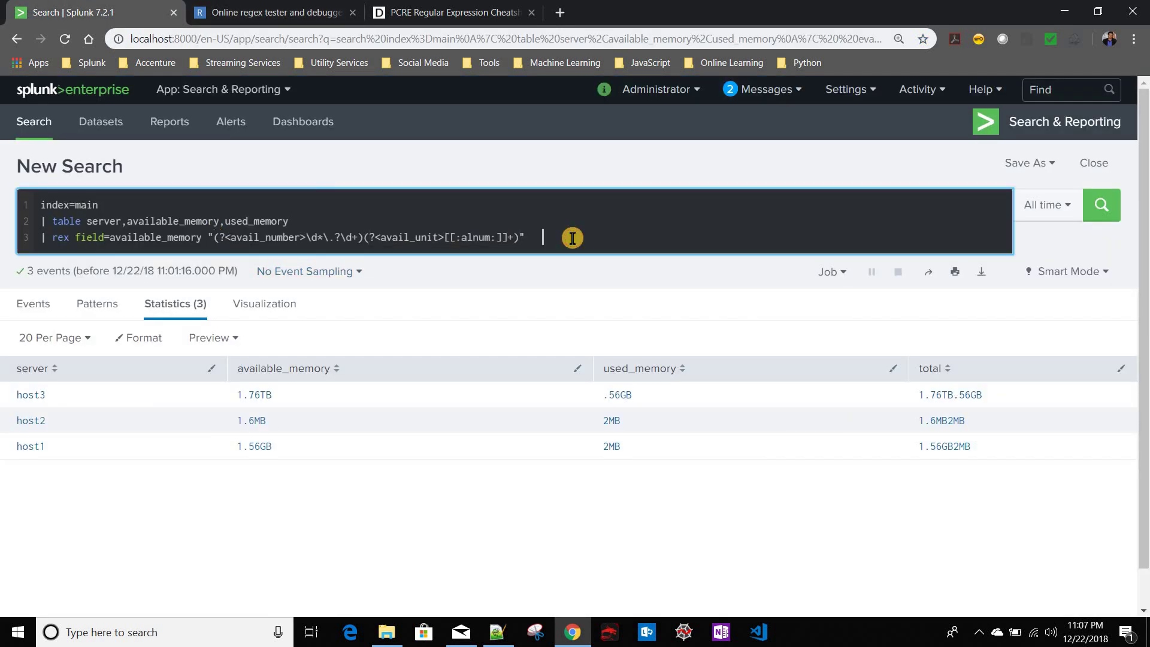
{"action": "key", "text": "Return"}
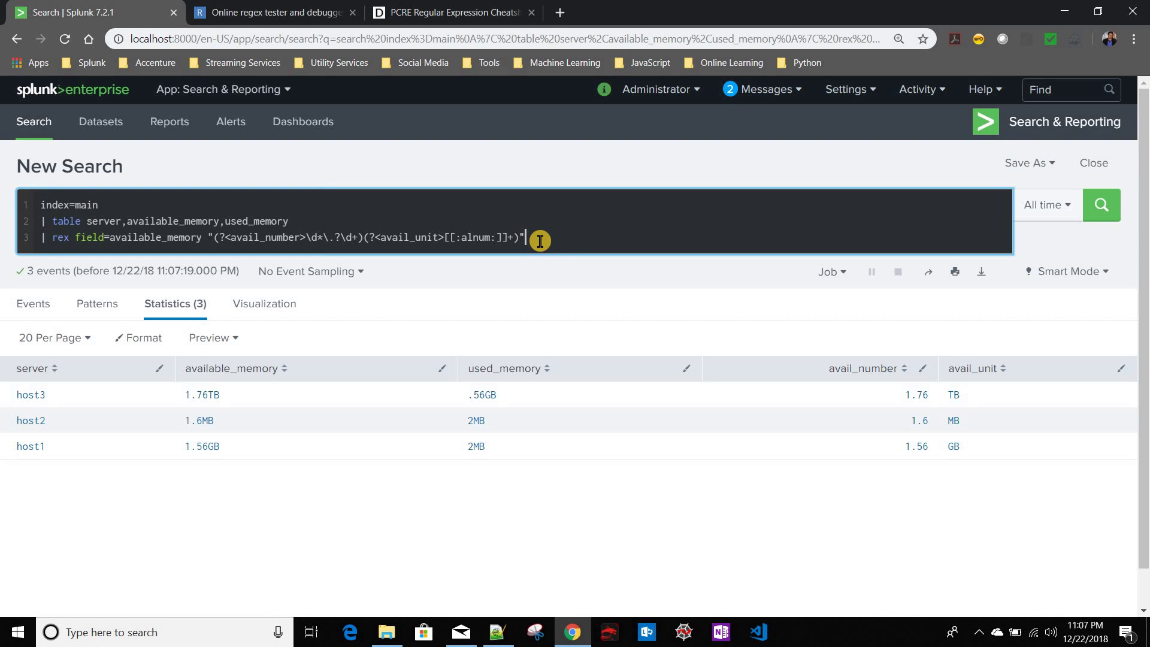
{"action": "left_click_drag", "start_coordinate": [539, 240], "coordinate": [20, 246]}
{"action": "key", "text": "ctrl+c"}
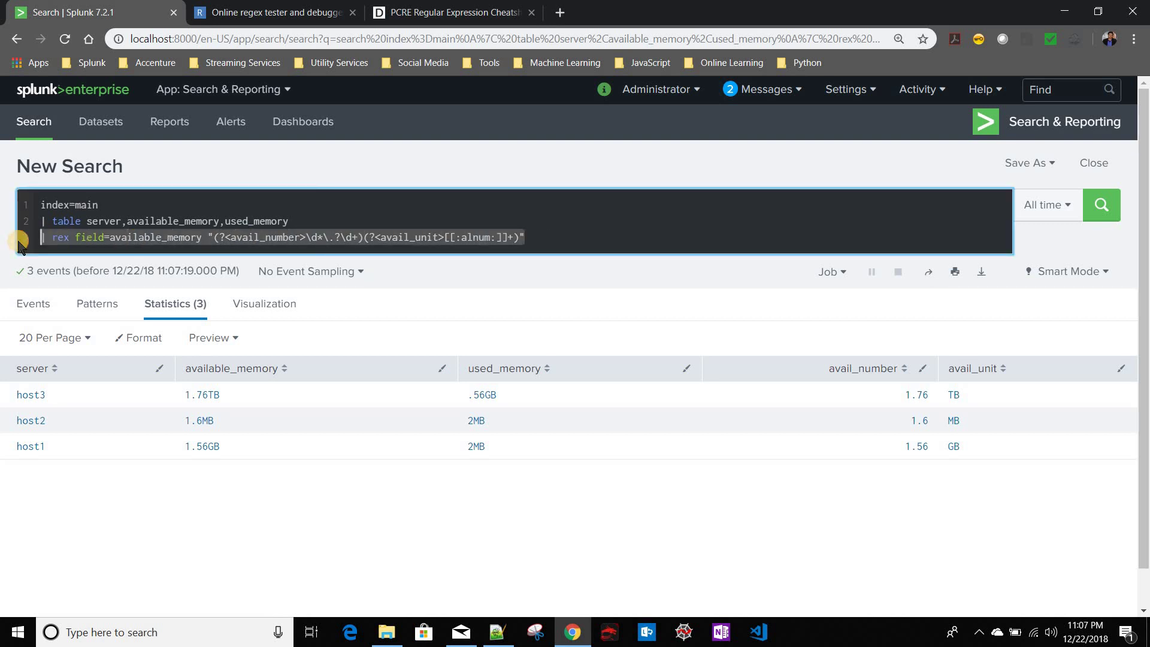
Duplicate the rex command onto a new line 4, removing the doubled pipe.
{"action": "left_click", "coordinate": [540, 242]}
{"action": "key", "text": "shift+Return"}
{"action": "type", "text": "|"}
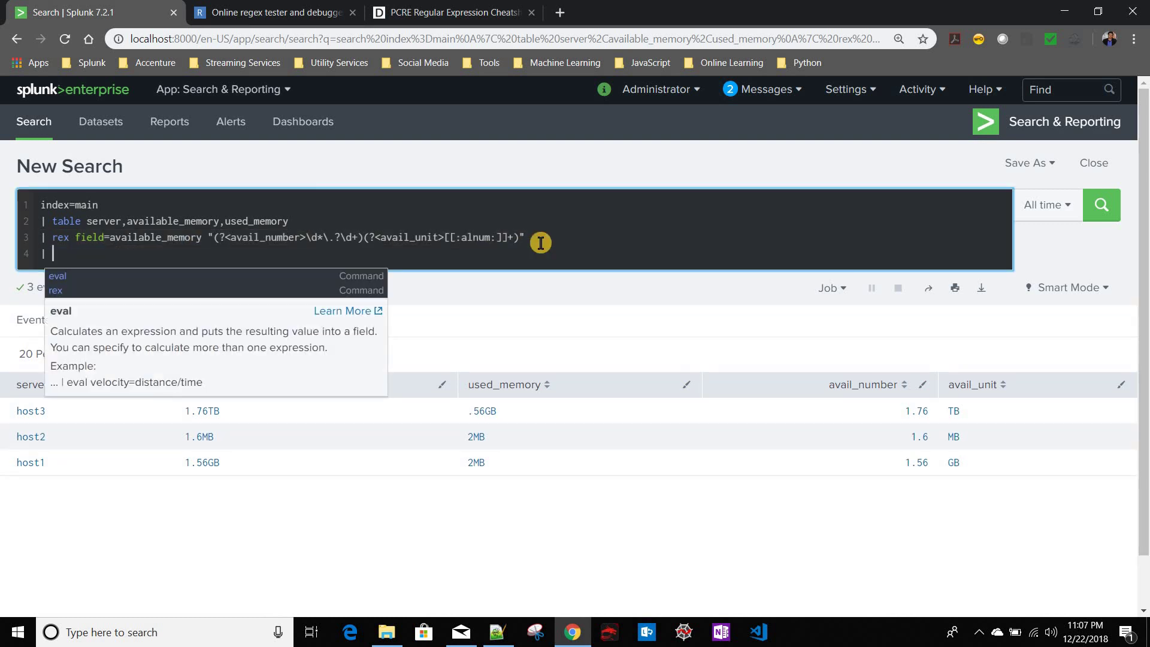
{"action": "key", "text": "ctrl+v"}
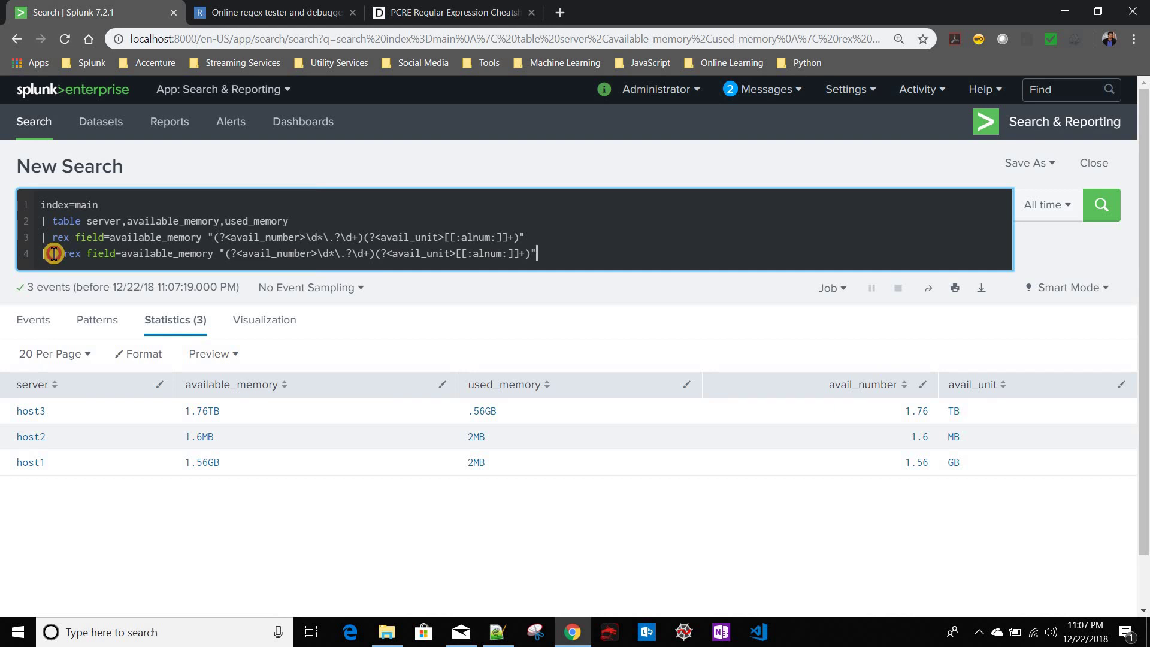
{"action": "left_click", "coordinate": [54, 254]}
{"action": "key", "text": "BackSpace"}
{"action": "key", "text": "BackSpace"}
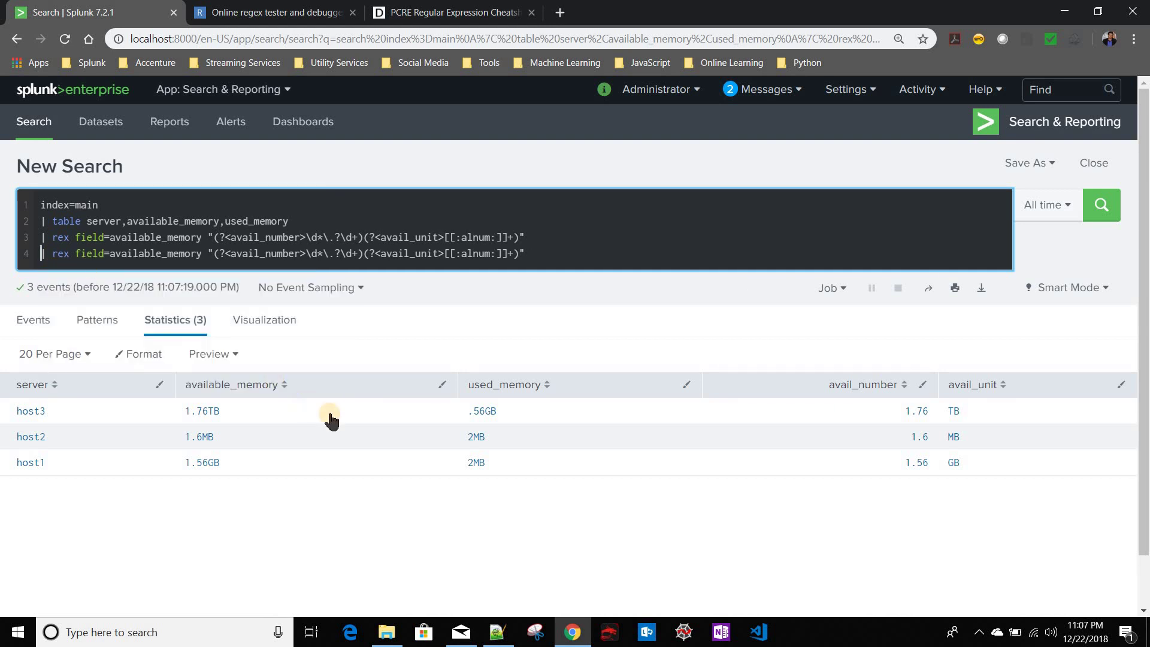
Point the copied rex at used_memory with groups used_number and used_unit, and run it.
{"action": "double_click", "coordinate": [264, 222]}
{"action": "key", "text": "ctrl+c"}
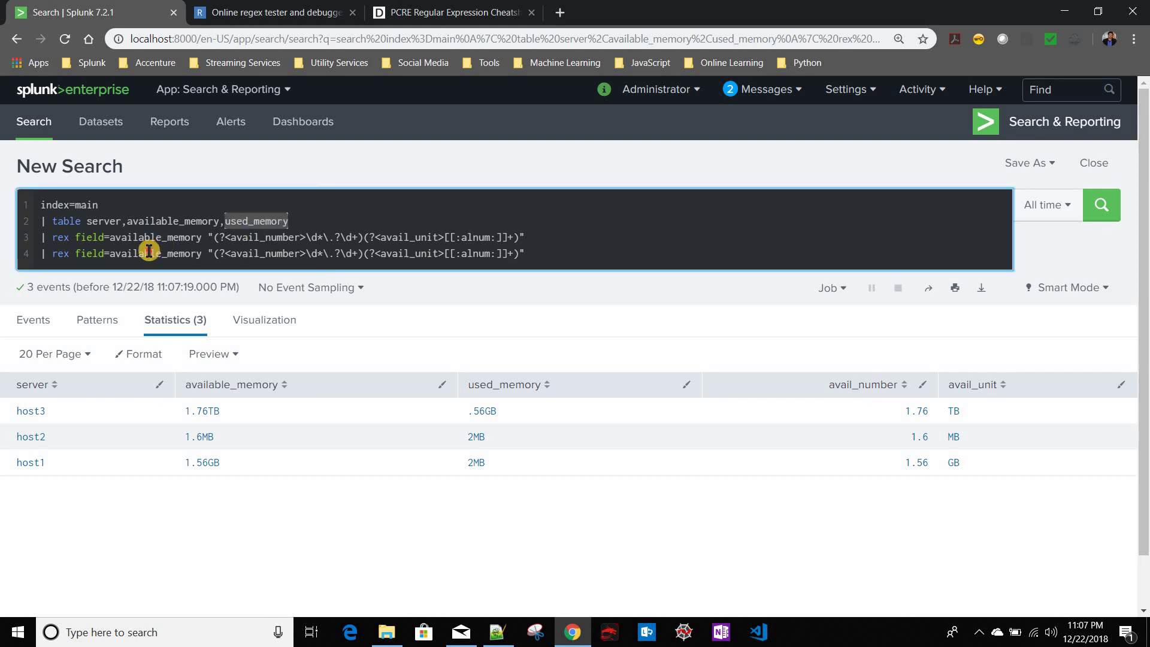
{"action": "double_click", "coordinate": [148, 253]}
{"action": "key", "text": "ctrl+v"}
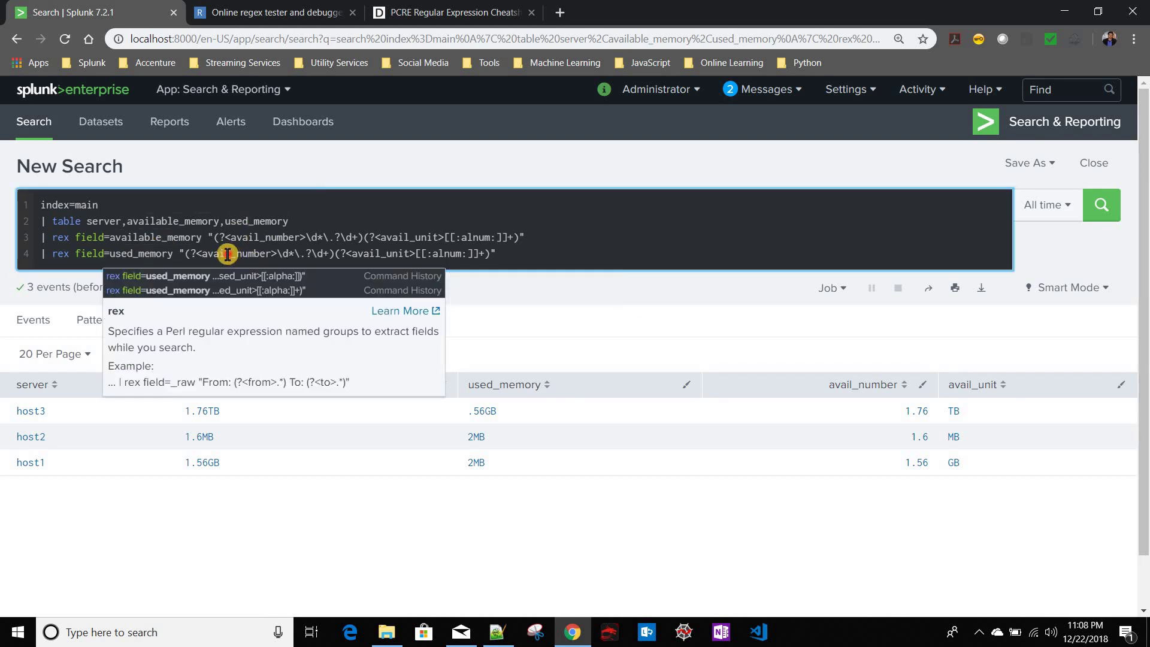
{"action": "key", "text": "Right"}
{"action": "key", "text": "Right"}
{"action": "key", "text": "Right"}
{"action": "key", "text": "Right"}
{"action": "key", "text": "Right"}
{"action": "key", "text": "Right"}
{"action": "key", "text": "Right"}
{"action": "key", "text": "Right"}
{"action": "key", "text": "Right"}
{"action": "key", "text": "Right"}
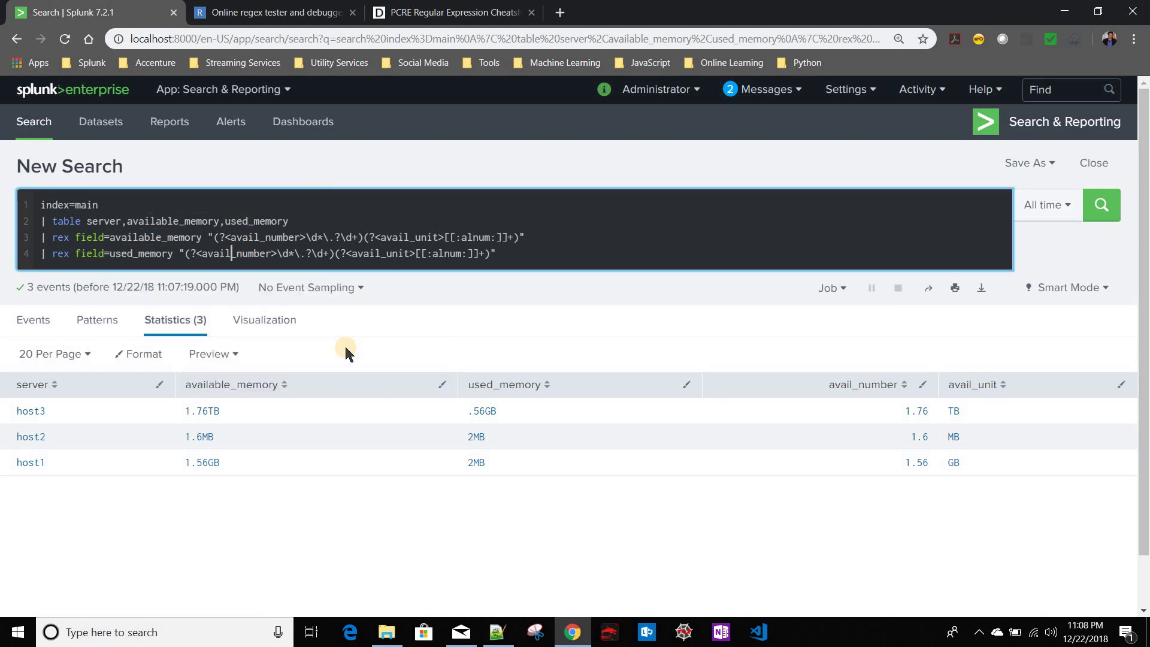
{"action": "key", "text": "BackSpace"}
{"action": "key", "text": "BackSpace"}
{"action": "key", "text": "BackSpace"}
{"action": "key", "text": "BackSpace"}
{"action": "key", "text": "BackSpace"}
{"action": "type", "text": "use"}
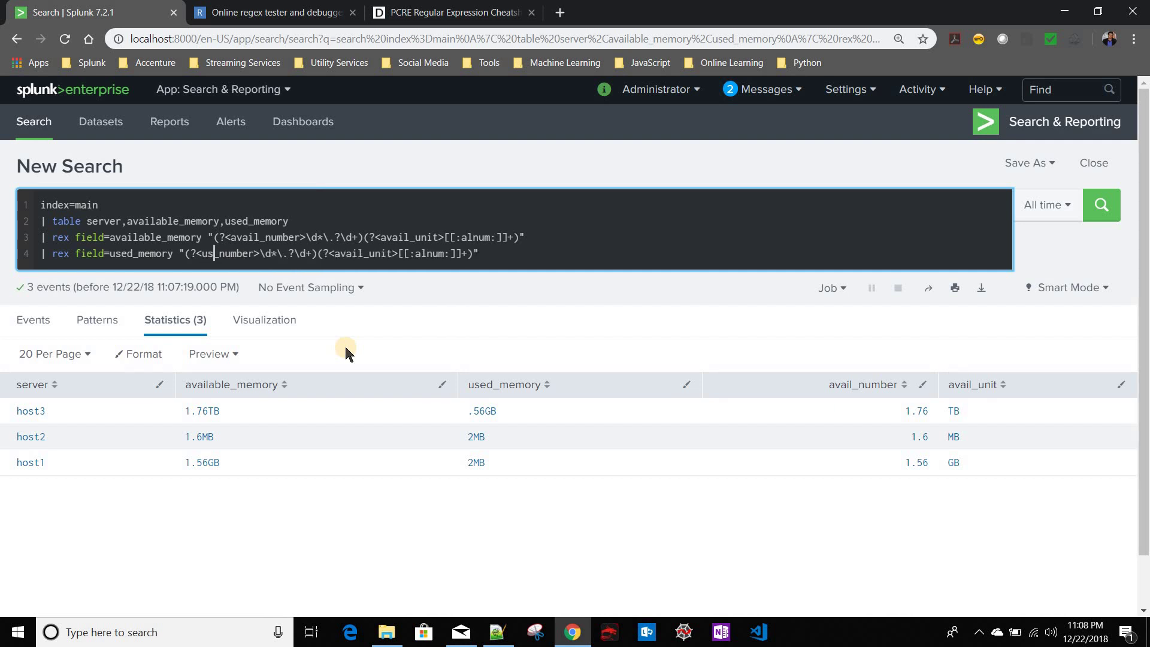
{"action": "type", "text": "d"}
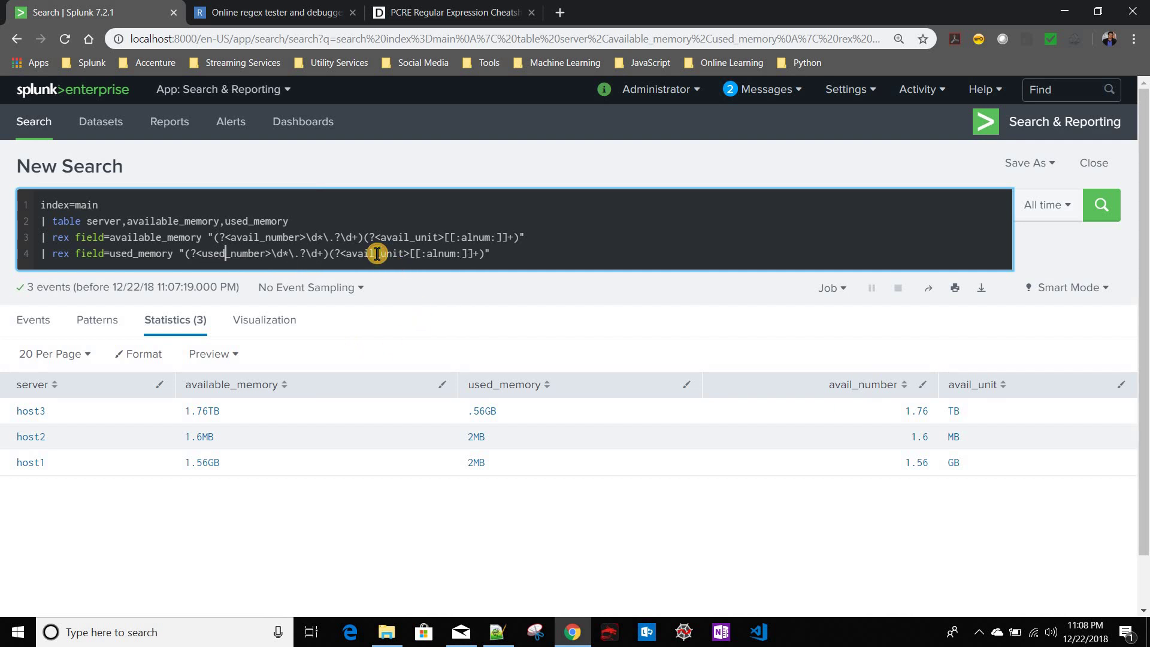
{"action": "left_click", "coordinate": [377, 254]}
{"action": "key", "text": "BackSpace"}
{"action": "key", "text": "BackSpace"}
{"action": "key", "text": "BackSpace"}
{"action": "key", "text": "BackSpace"}
{"action": "key", "text": "BackSpace"}
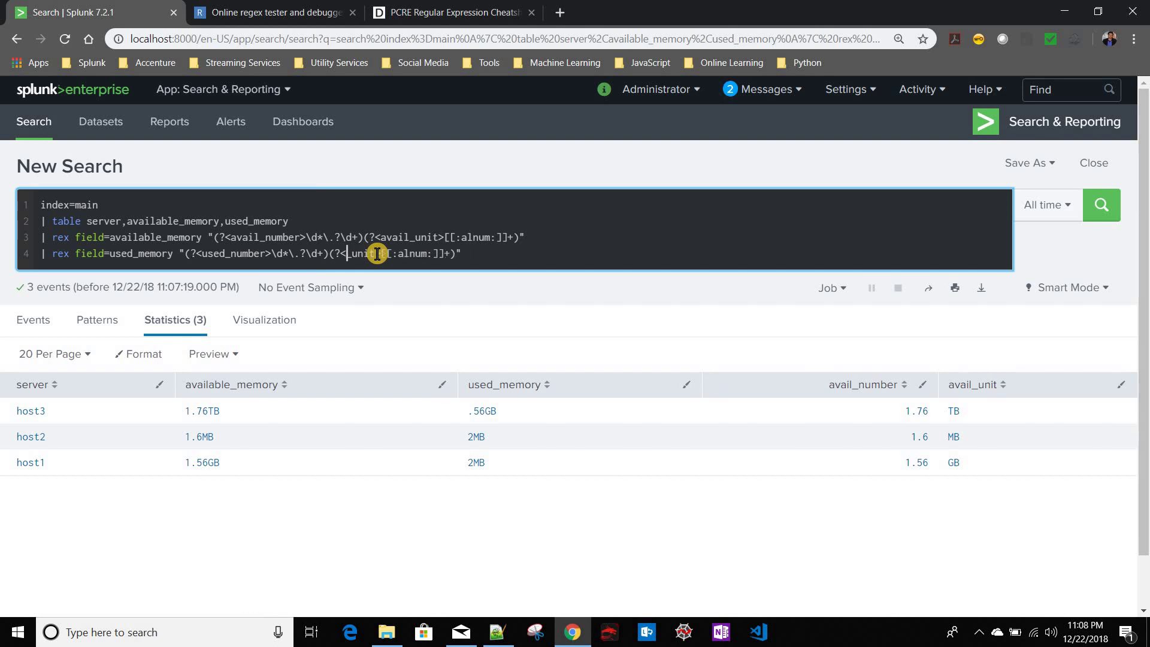
{"action": "type", "text": "used"}
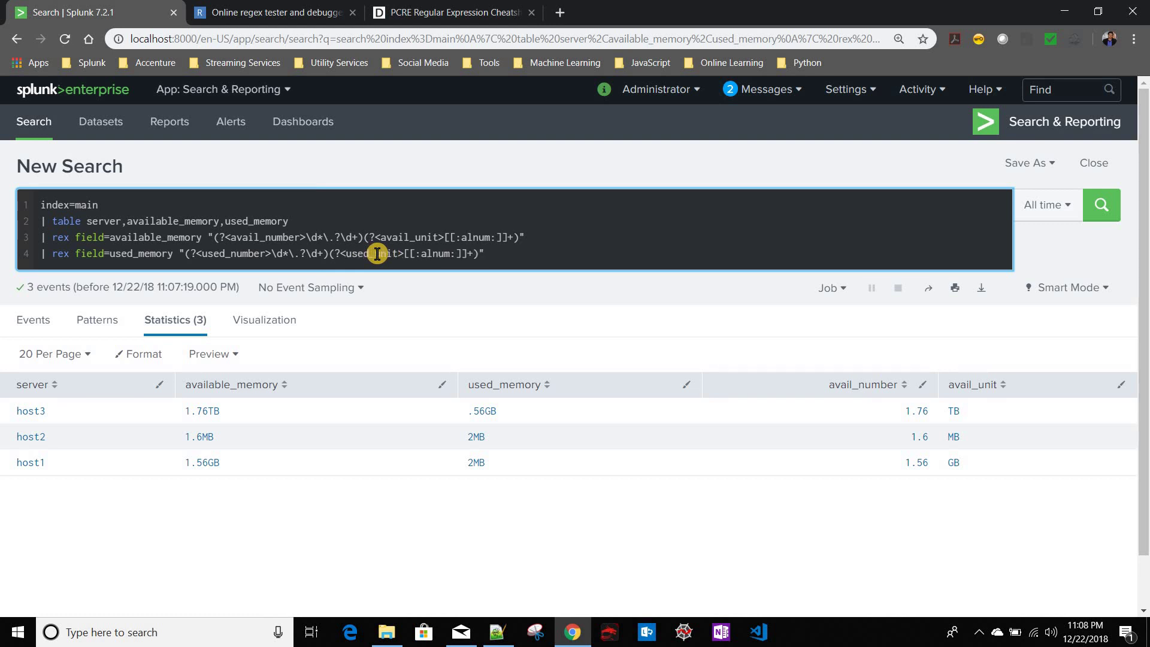
{"action": "key", "text": "Return"}
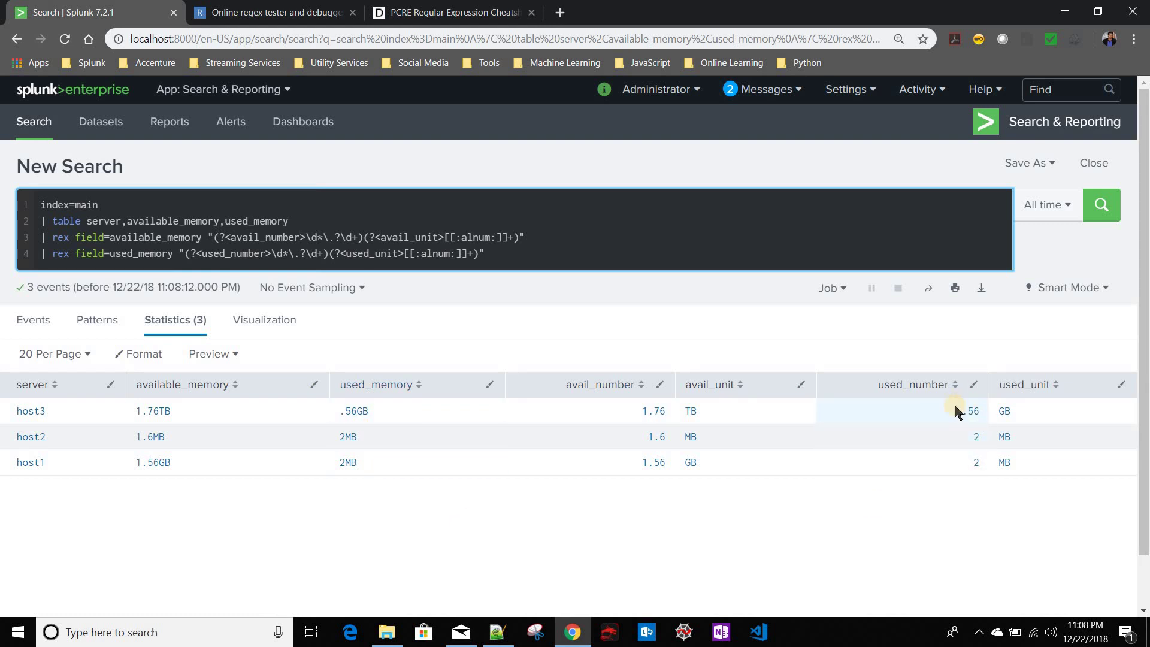
Start a new '| ' pipeline line below the two rex extractions.
{"action": "left_click", "coordinate": [515, 262]}
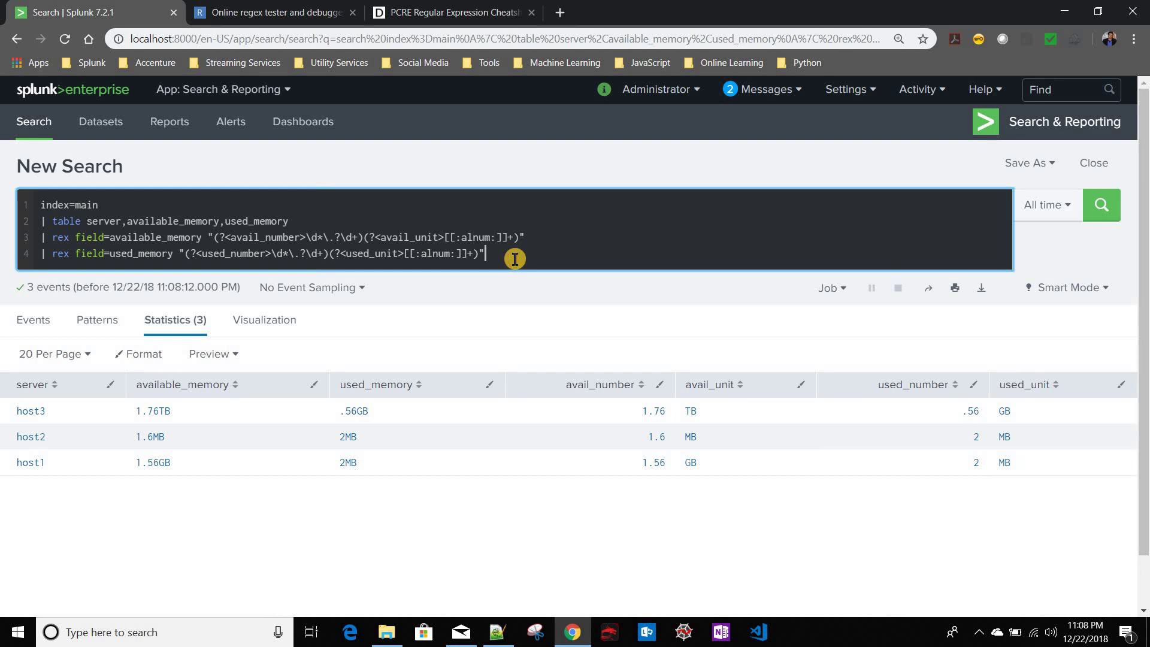
{"action": "key", "text": "shift+Return"}
{"action": "type", "text": "|"}
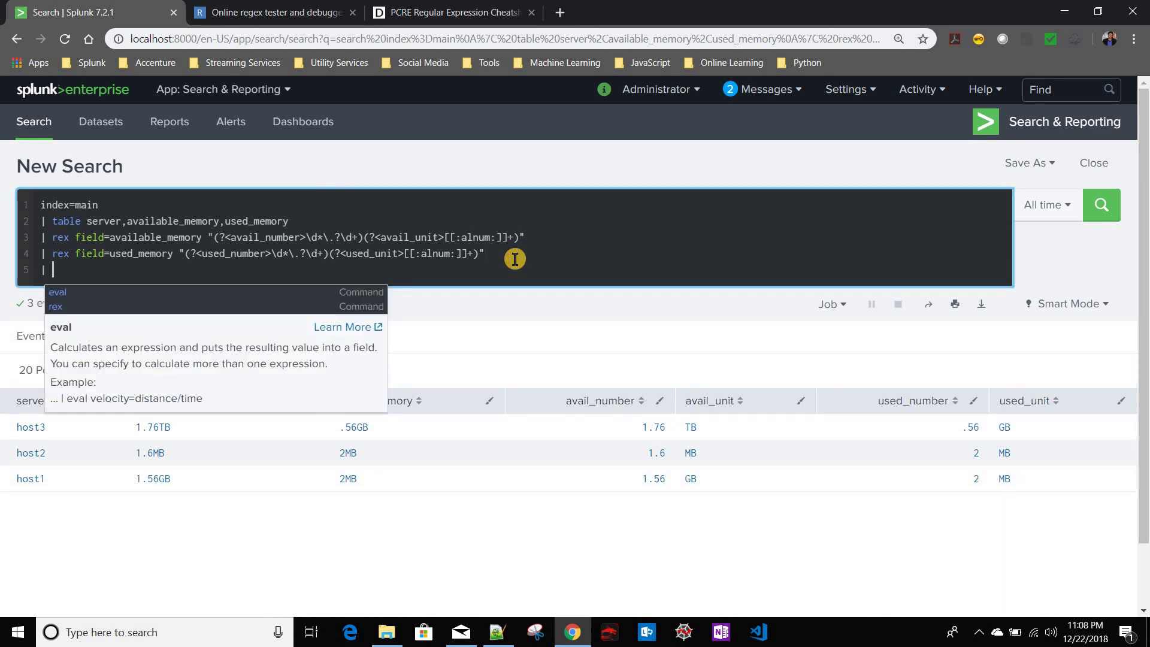
Type '| eval avail_final = case(' on line 5 and select avail_unit to reuse.
{"action": "left_click", "coordinate": [619, 529]}
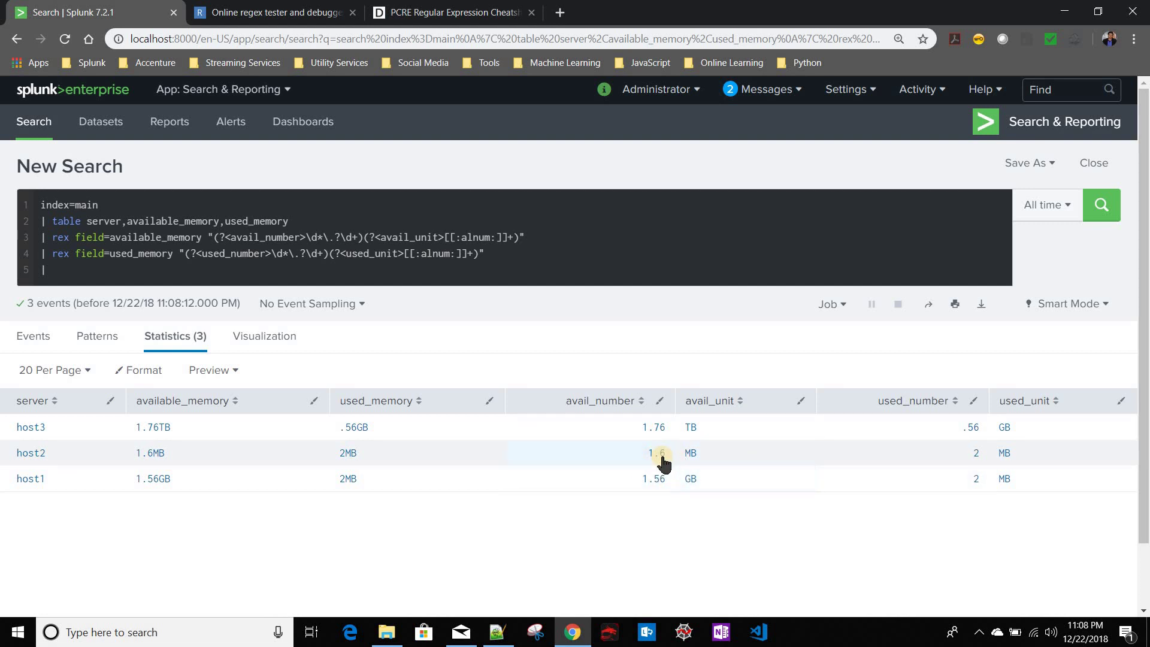
{"action": "left_click", "coordinate": [136, 276]}
{"action": "type", "text": "eval"}
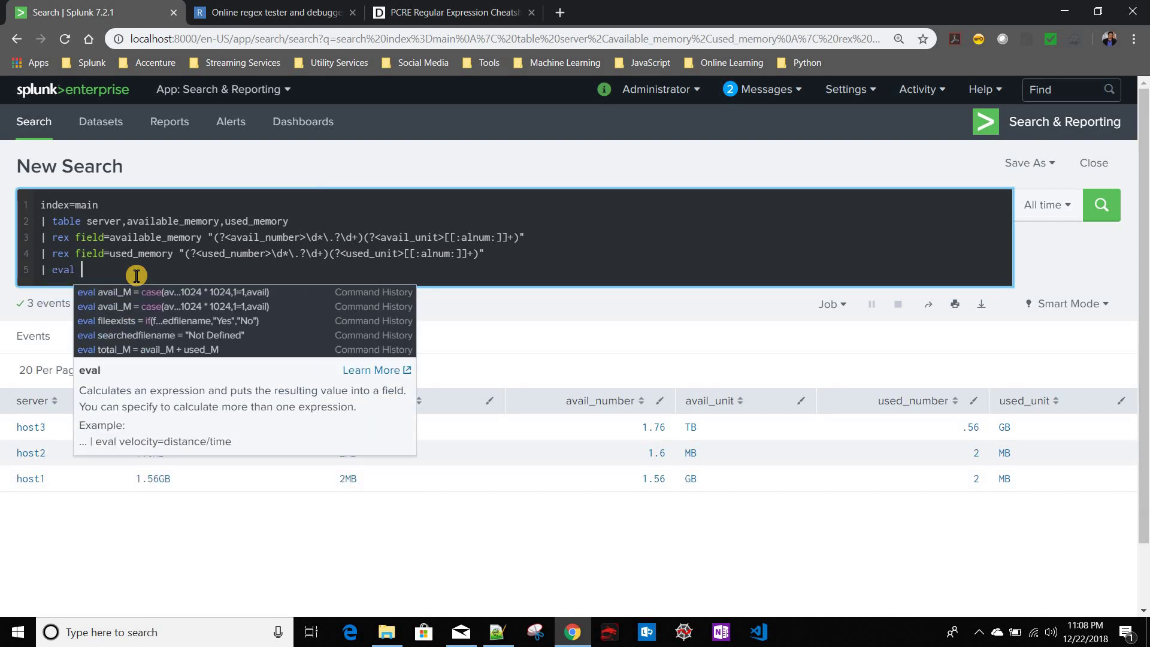
{"action": "left_click", "coordinate": [92, 275]}
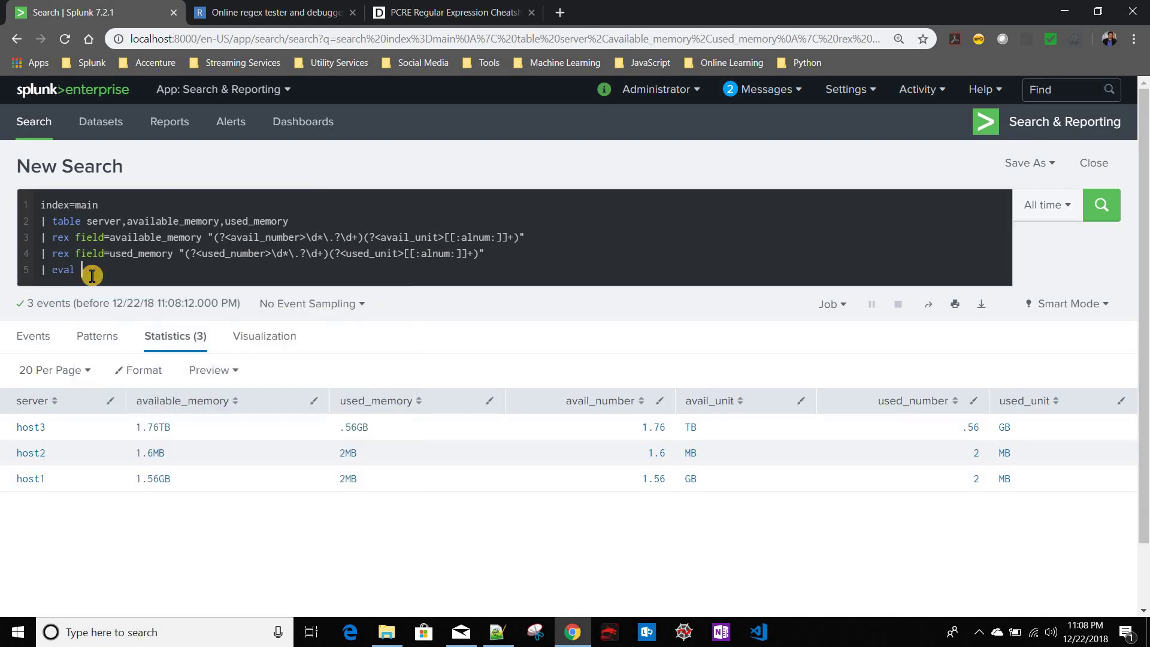
{"action": "type", "text": "a"}
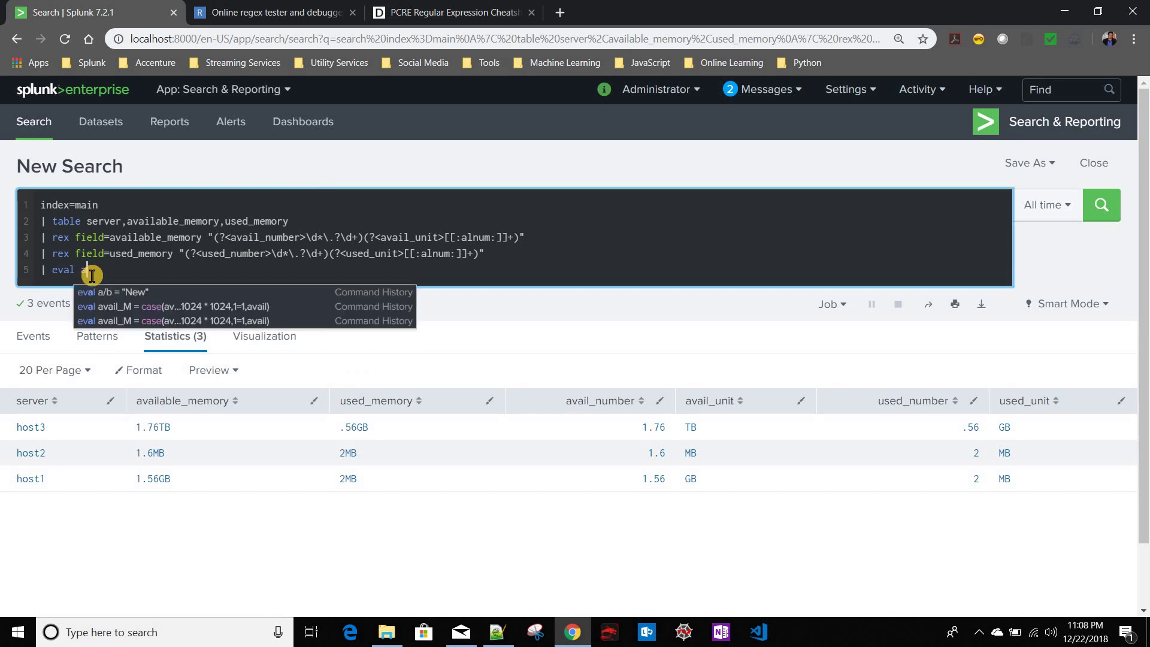
{"action": "type", "text": "vail_final = case("}
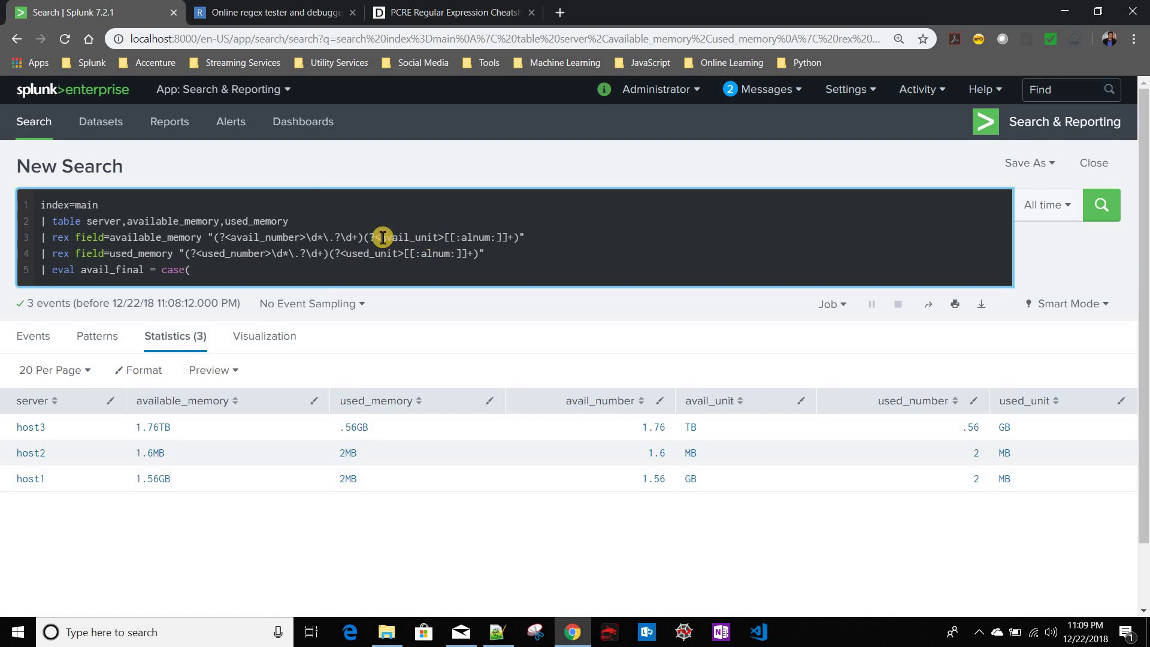
{"action": "left_click_drag", "start_coordinate": [382, 237], "coordinate": [441, 235]}
{"action": "key", "text": "ctrl+c"}
{"action": "left_click", "coordinate": [199, 268]}
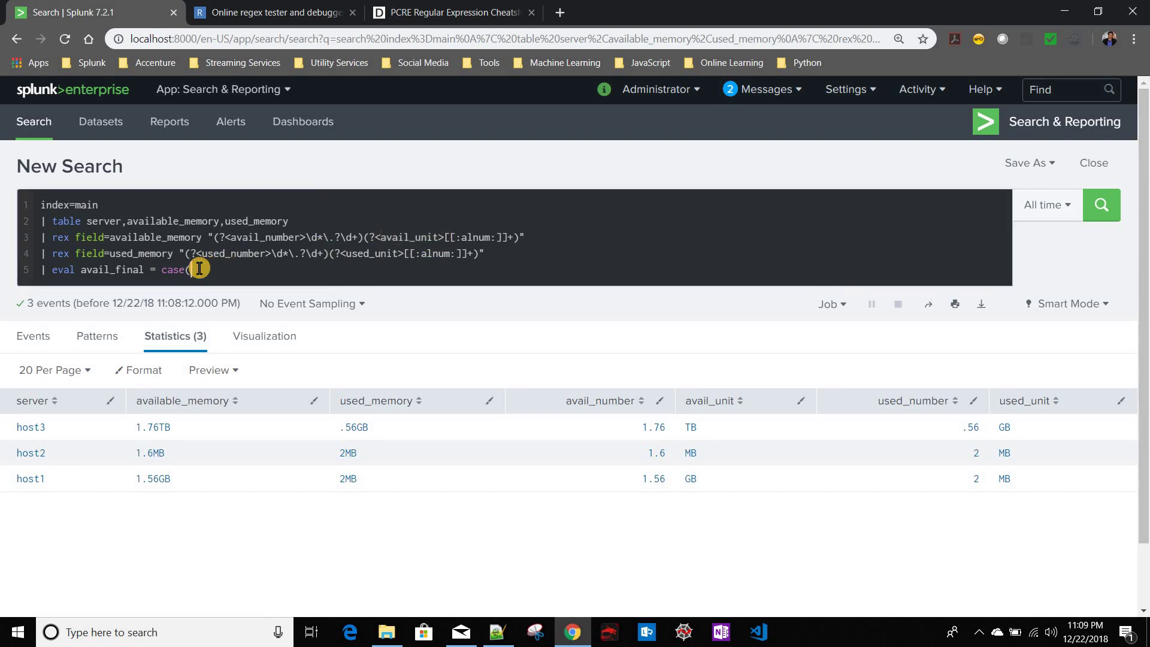
Write the TB branch: avail_unit="TB" gives avail_number*1024*1024.
{"action": "key", "text": "ctrl+v"}
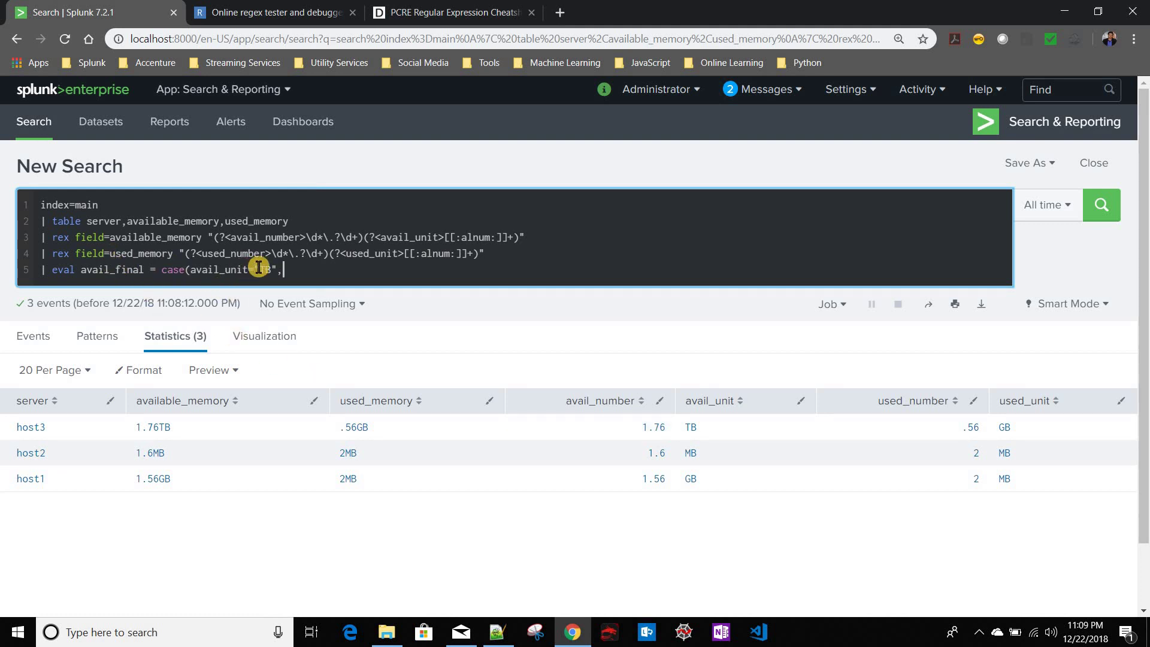
{"action": "double_click", "coordinate": [296, 235]}
{"action": "key", "text": "ctrl+c"}
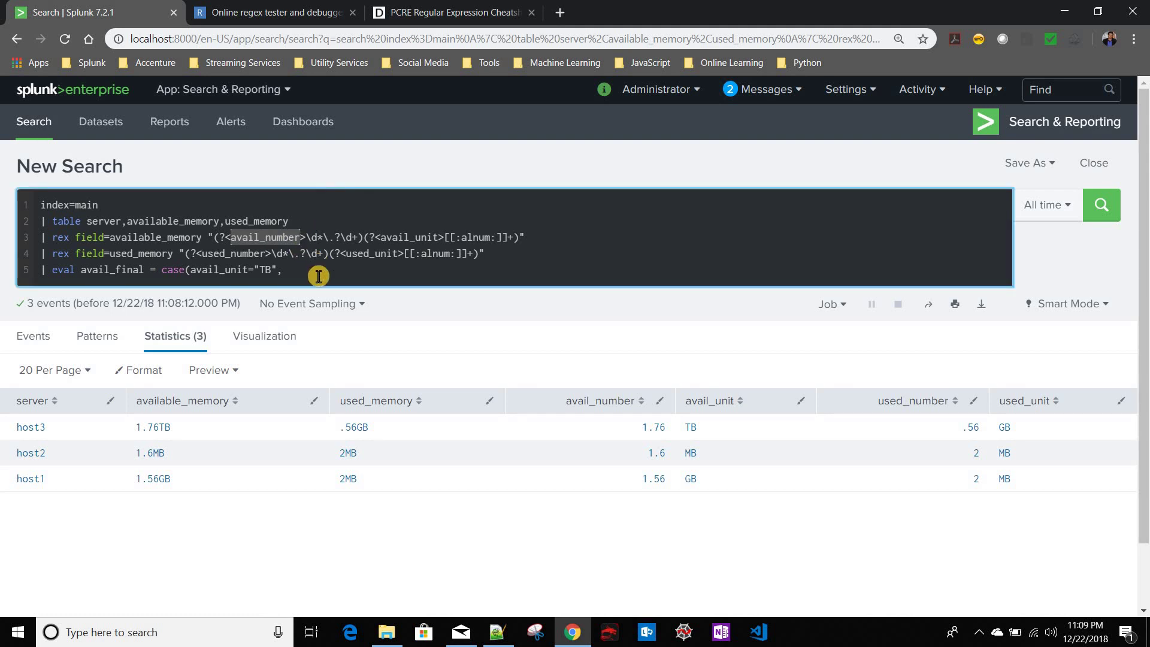
{"action": "left_click", "coordinate": [314, 274]}
{"action": "key", "text": "ctrl+v"}
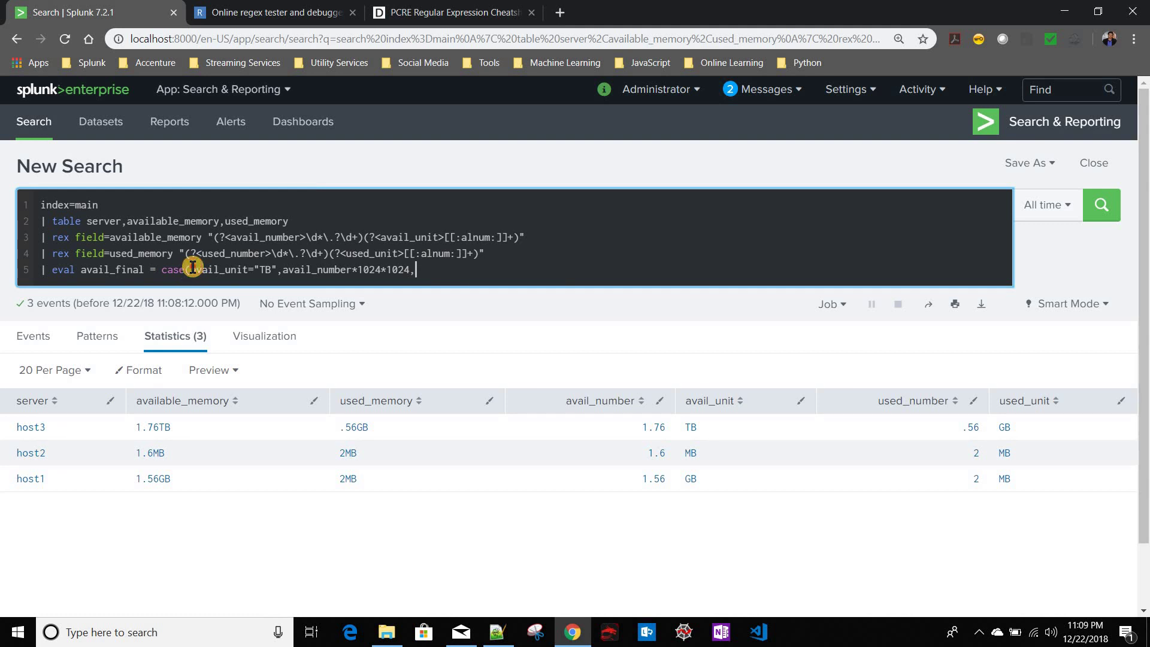
{"action": "left_click_drag", "start_coordinate": [275, 270], "coordinate": [277, 270]}
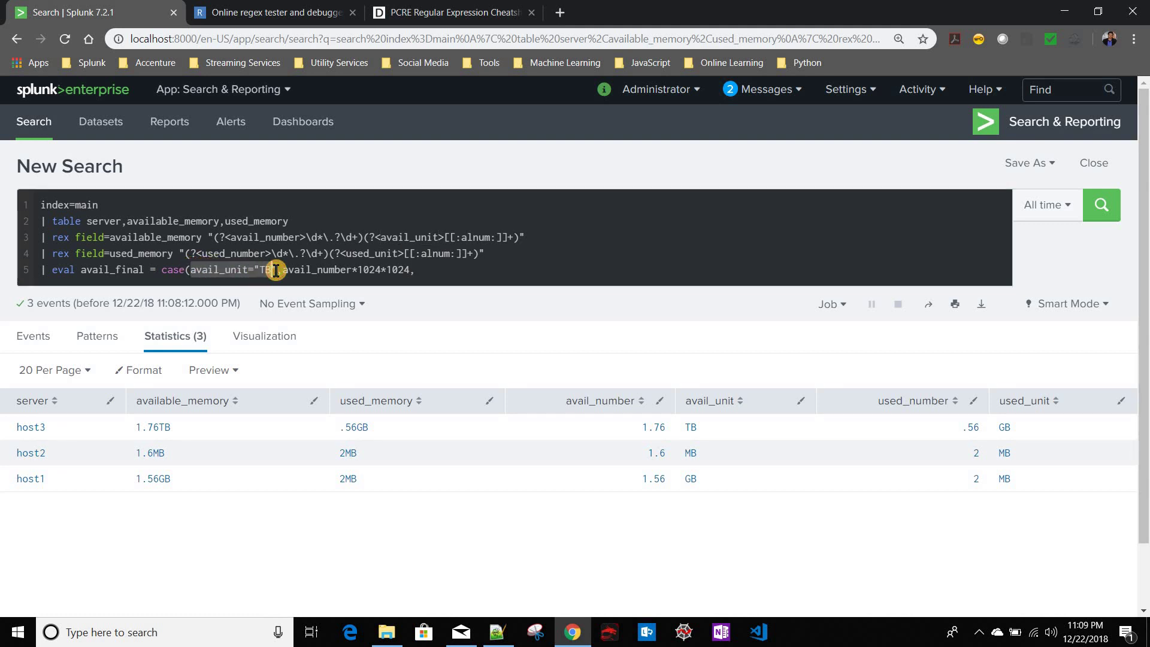
{"action": "key", "text": "ctrl+c"}
{"action": "left_click", "coordinate": [441, 271]}
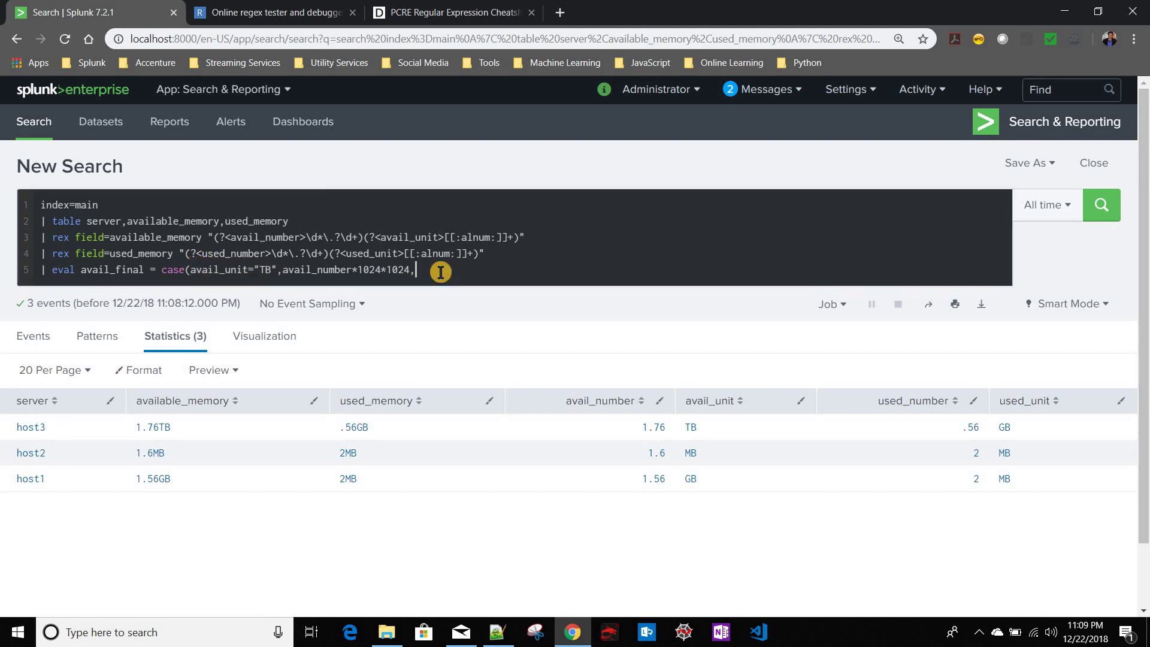
{"action": "key", "text": "ctrl+v"}
Add the GB branch returning avail_number*1024, followed by the 1=1 default.
{"action": "left_click", "coordinate": [490, 270]}
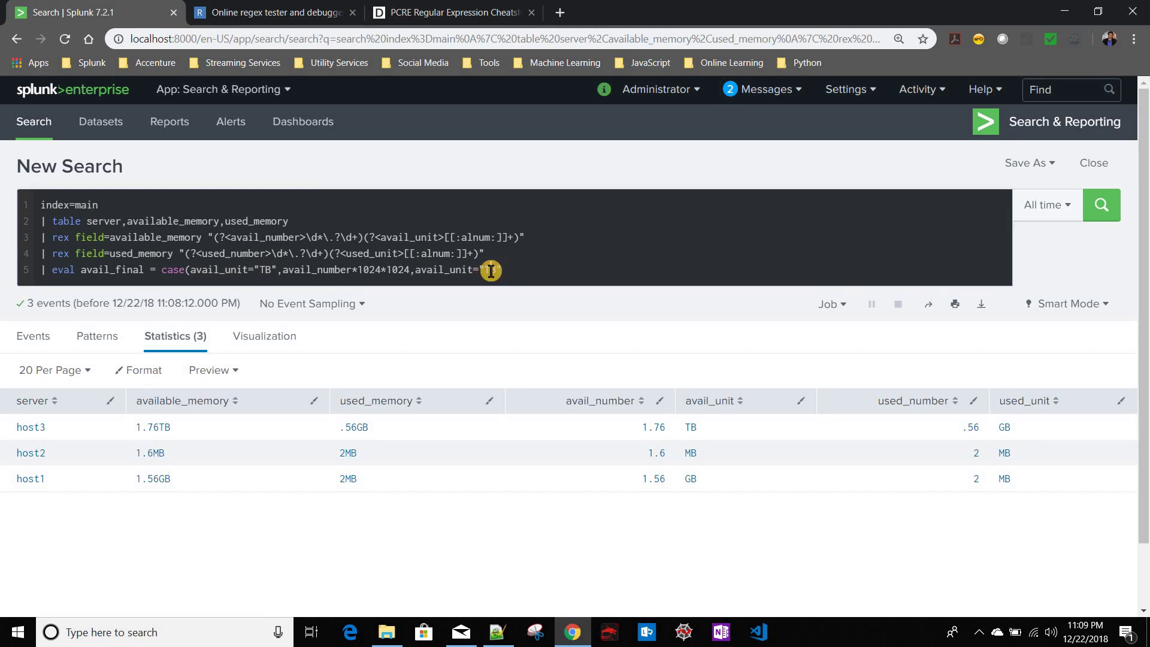
{"action": "key", "text": "BackSpace"}
{"action": "type", "text": "GB"}
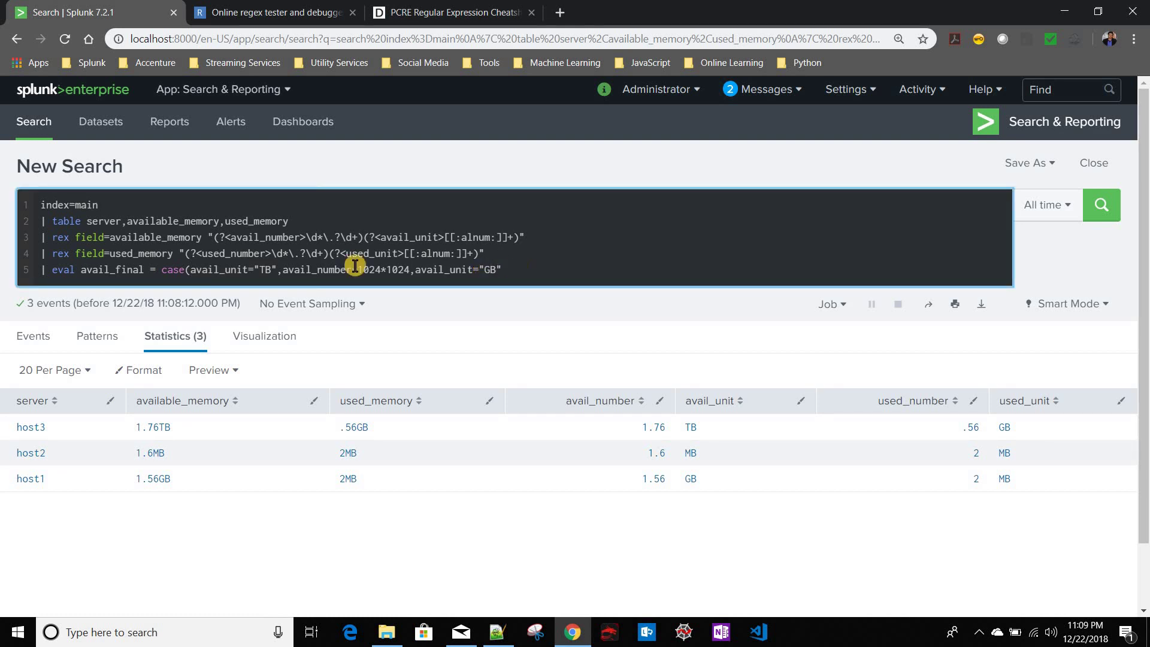
{"action": "left_click", "coordinate": [285, 269]}
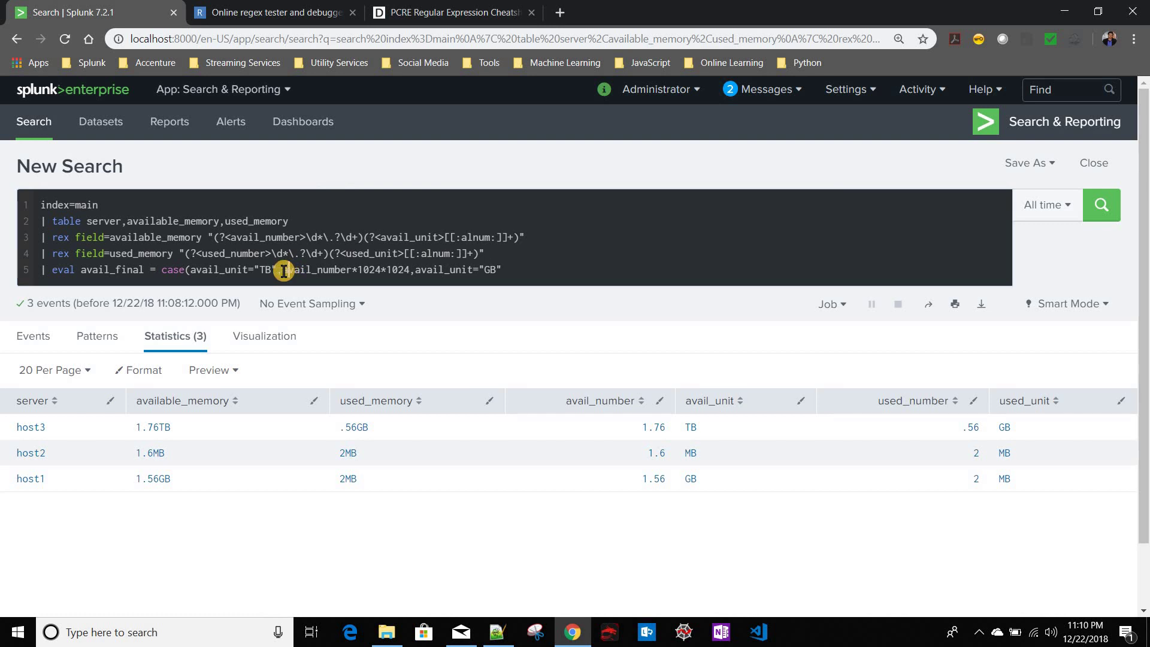
{"action": "key", "text": "shift+Right"}
{"action": "key", "text": "shift+Right"}
{"action": "key", "text": "shift+Right"}
{"action": "key", "text": "shift+Right"}
{"action": "key", "text": "shift+Right"}
{"action": "key", "text": "shift+Right"}
{"action": "key", "text": "shift+Right"}
{"action": "key", "text": "shift+Right"}
{"action": "key", "text": "shift+Right"}
{"action": "key", "text": "shift+Right"}
{"action": "key", "text": "shift+Right"}
{"action": "key", "text": "shift+Right"}
{"action": "key", "text": "shift+Right"}
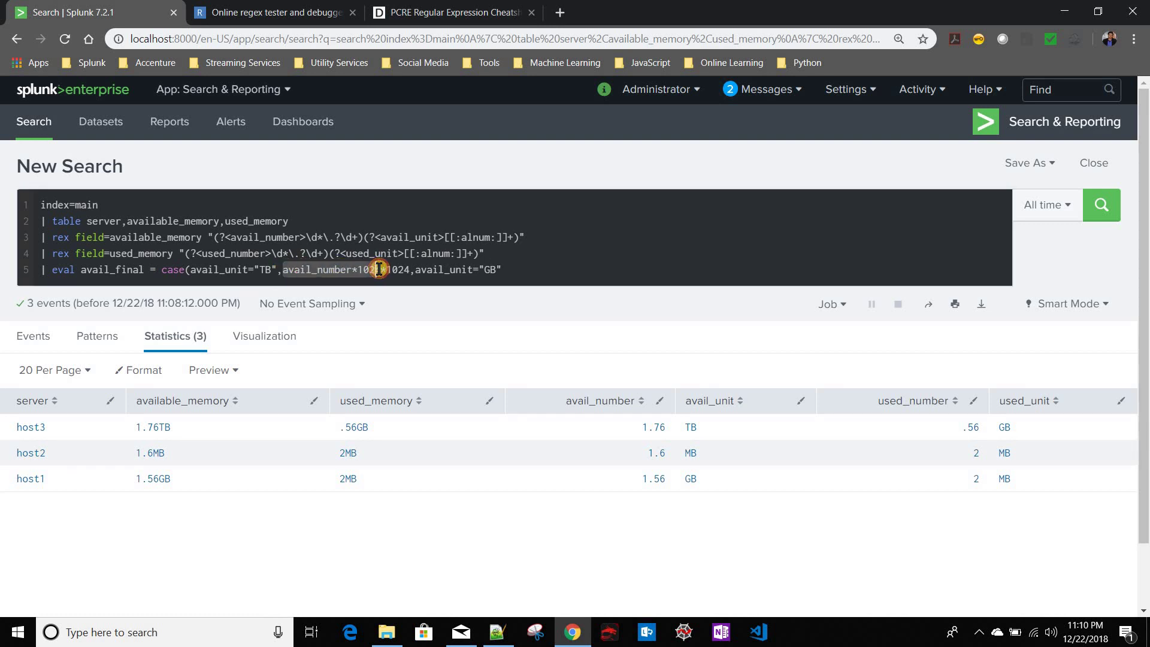
{"action": "key", "text": "shift+Right"}
{"action": "left_click", "coordinate": [543, 276]}
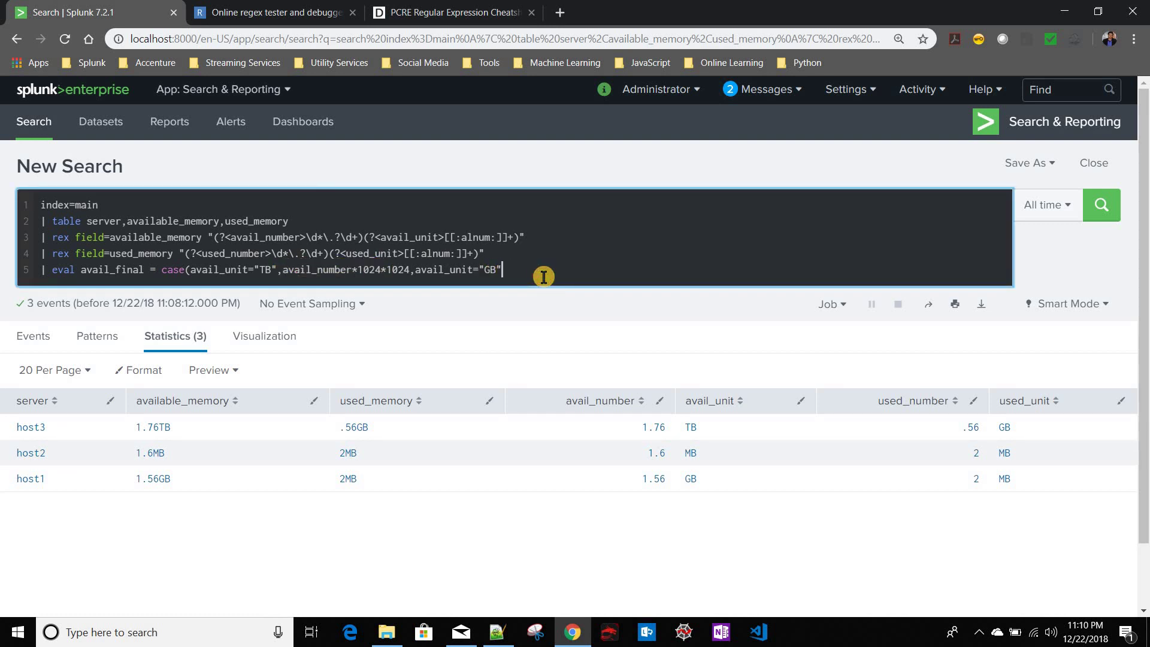
{"action": "type", "text": ","}
{"action": "key", "text": "ctrl+v"}
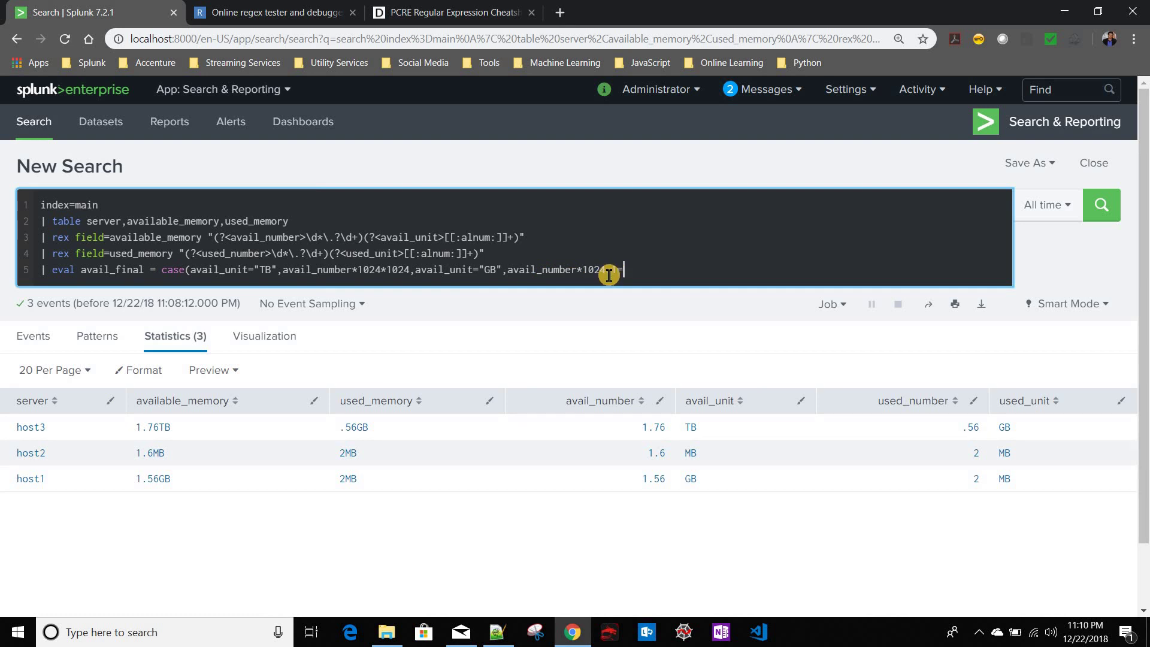
{"action": "type", "text": ",1=1,"}
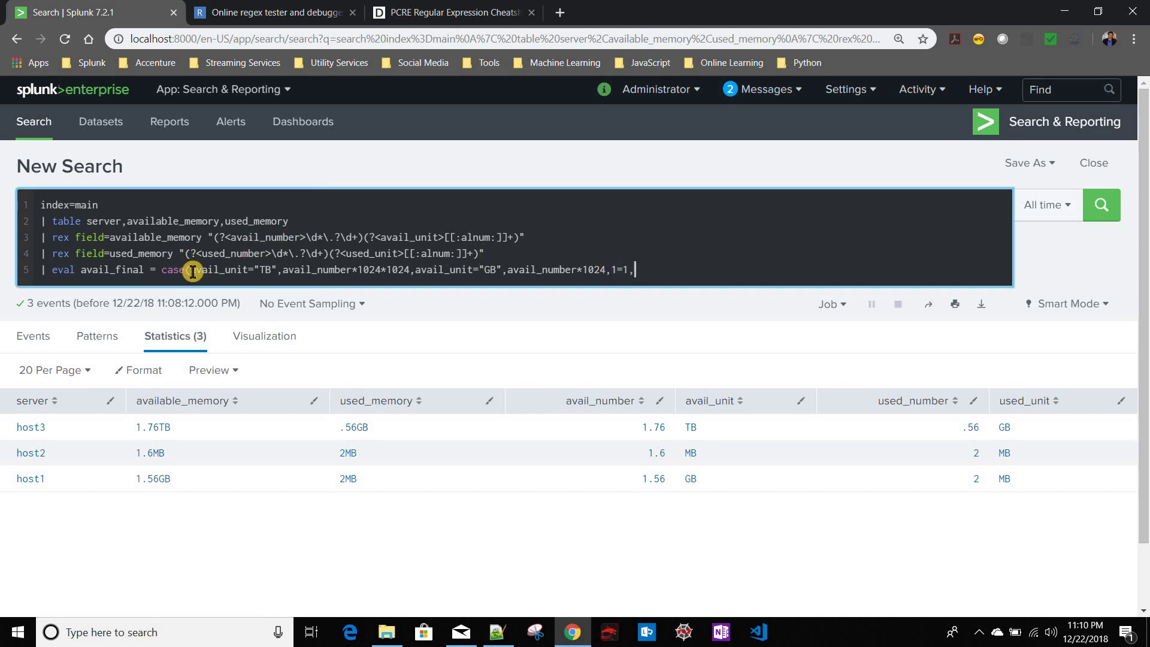
Check the avail_unit and avail_number references, then run the search.
{"action": "left_click_drag", "start_coordinate": [191, 271], "coordinate": [248, 272]}
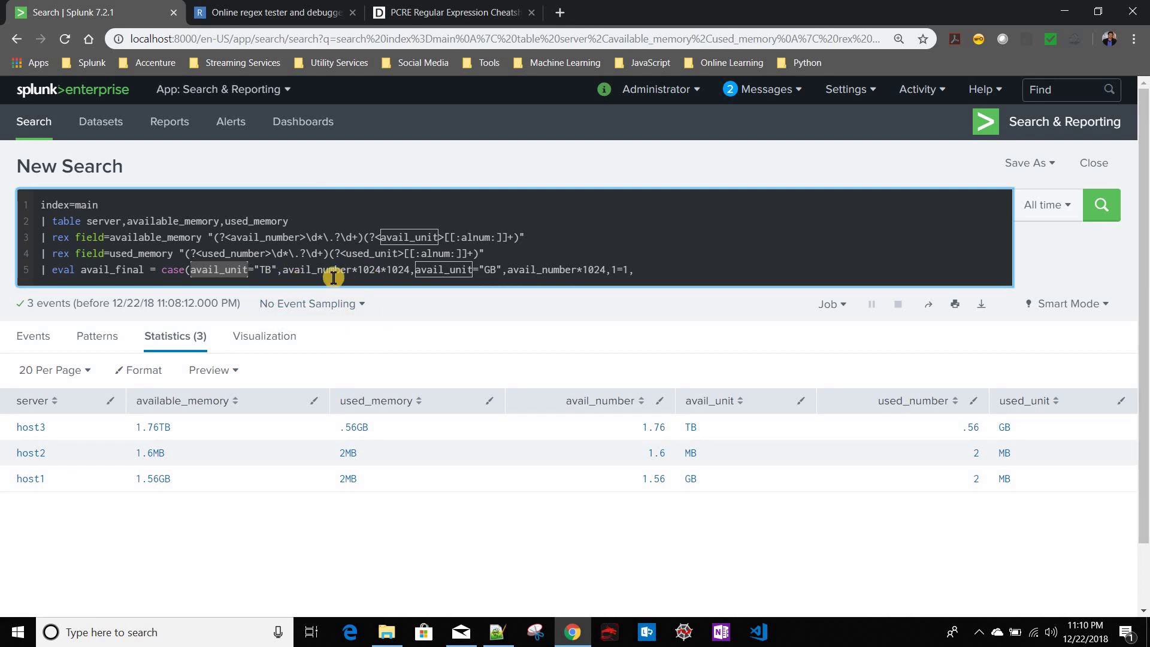
{"action": "left_click", "coordinate": [283, 270]}
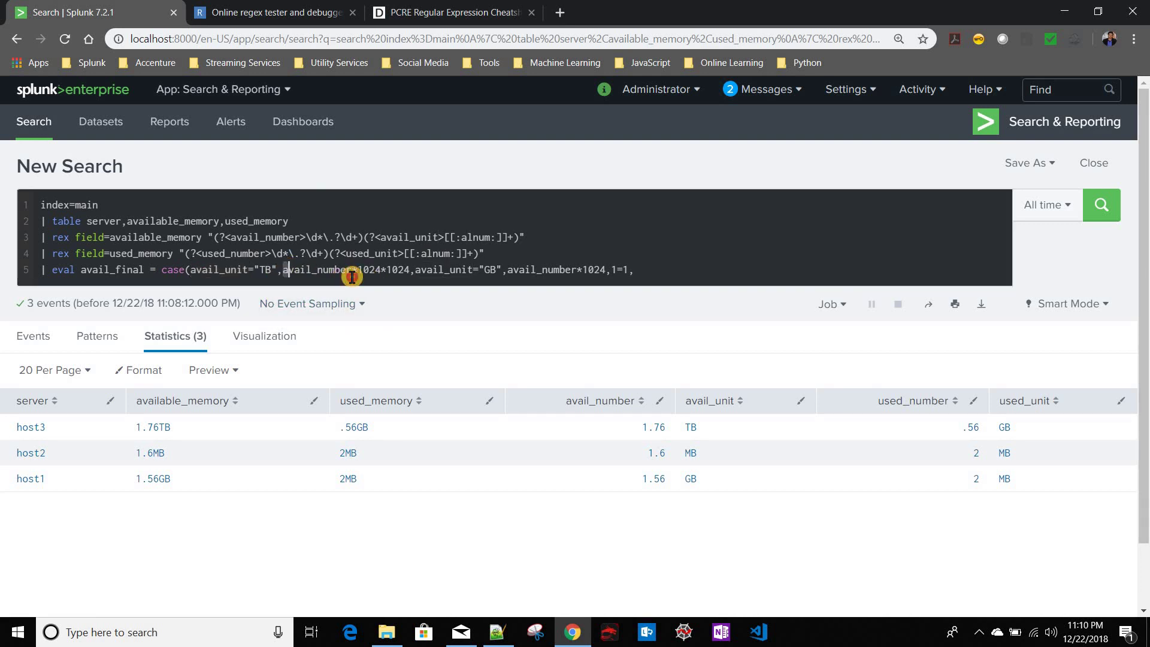
{"action": "double_click", "coordinate": [351, 271]}
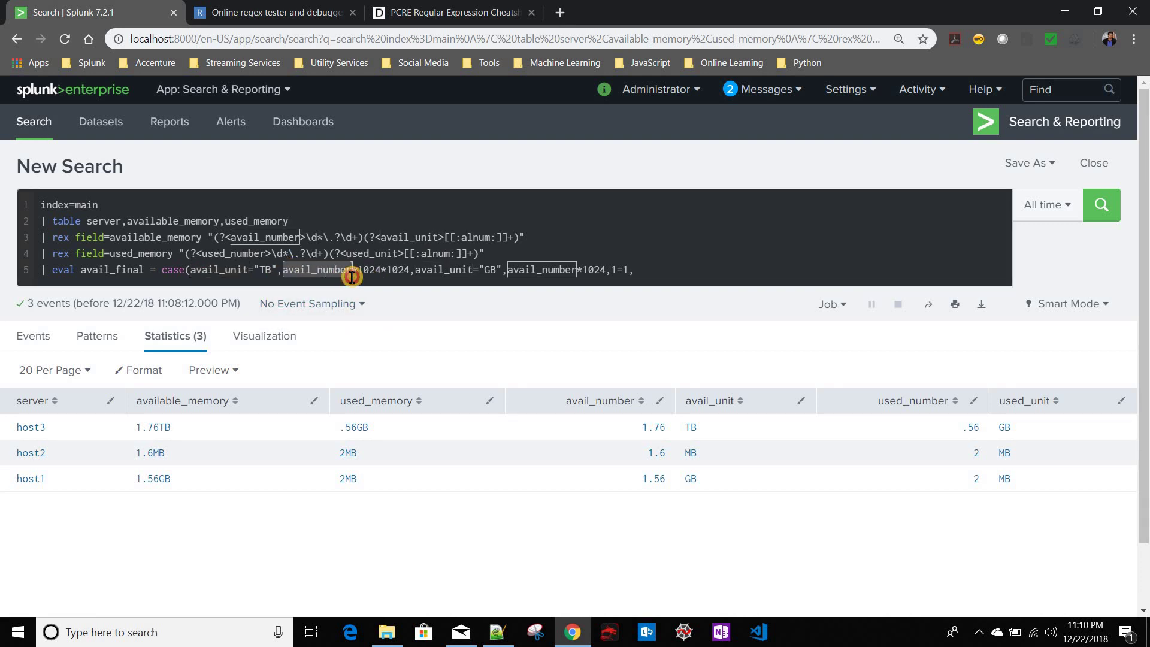
{"action": "left_click", "coordinate": [659, 270]}
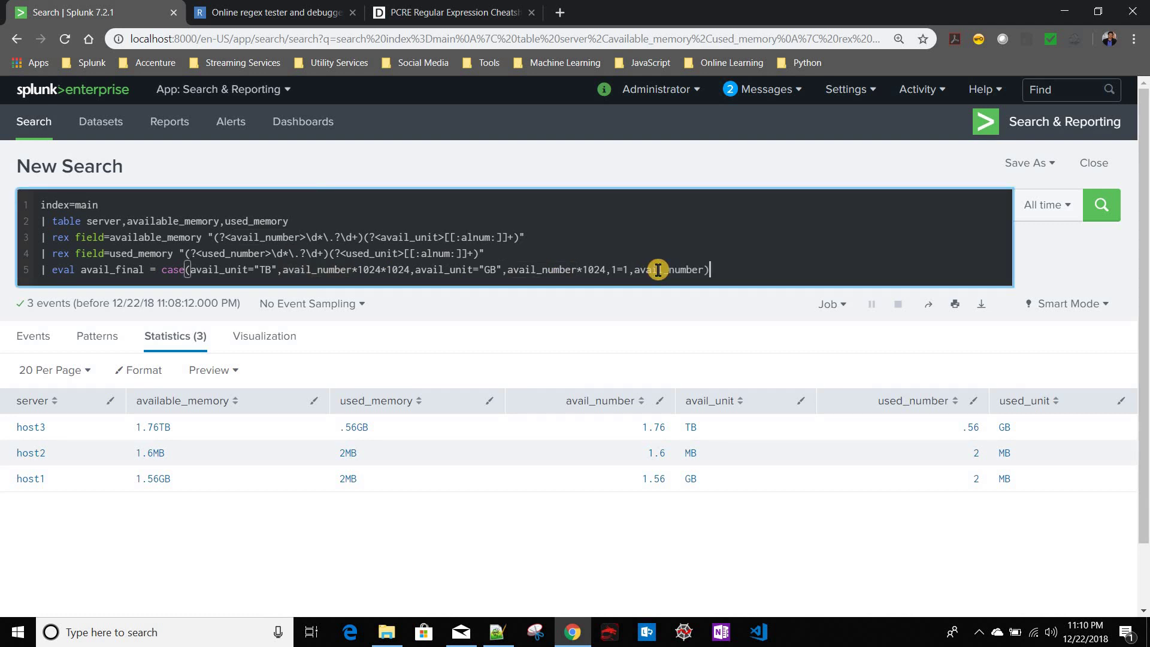
{"action": "key", "text": "Return"}
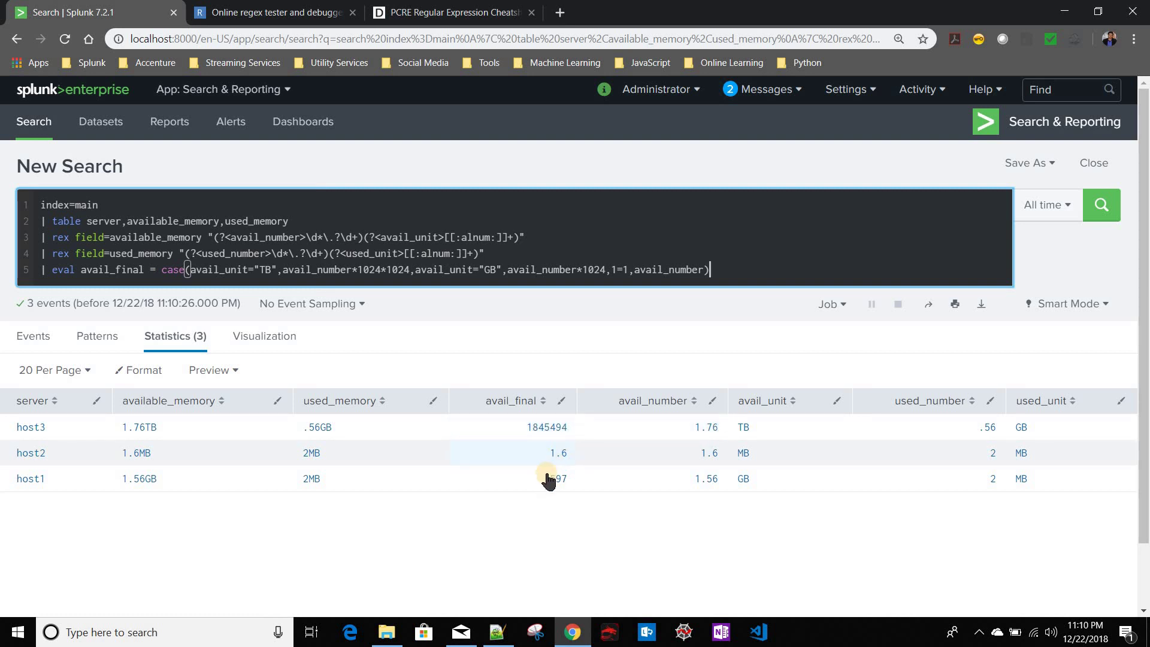
Compare host2's avail_final of 1.6 with its source fields, then select eval line 5.
{"action": "double_click", "coordinate": [709, 453]}
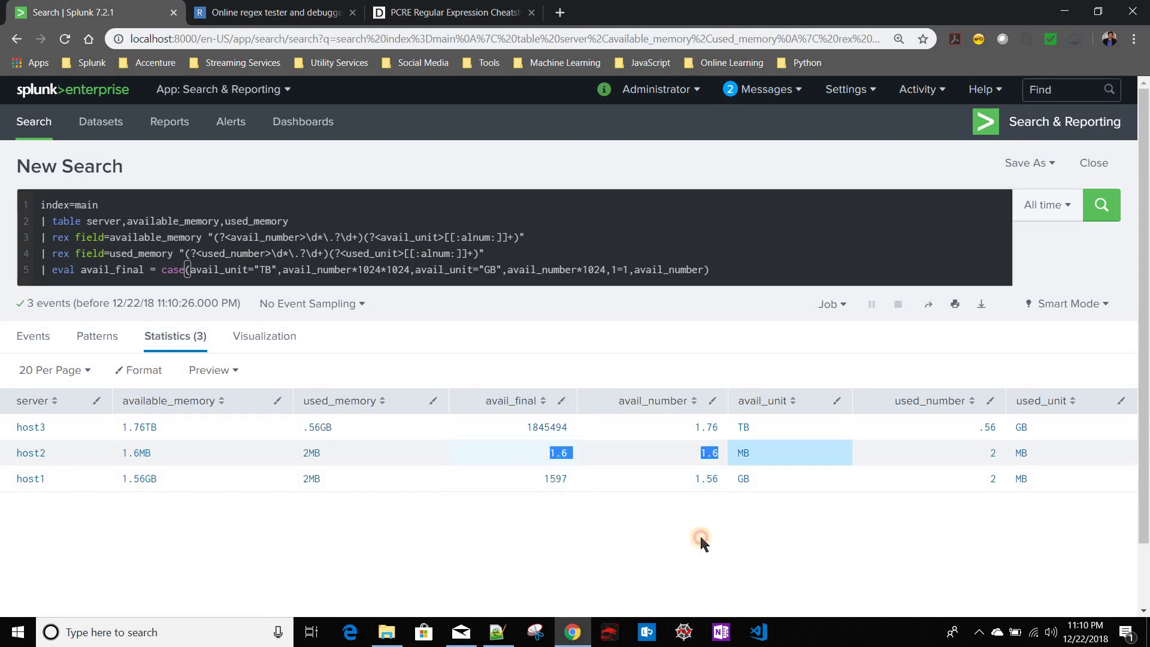
{"action": "left_click", "coordinate": [690, 487]}
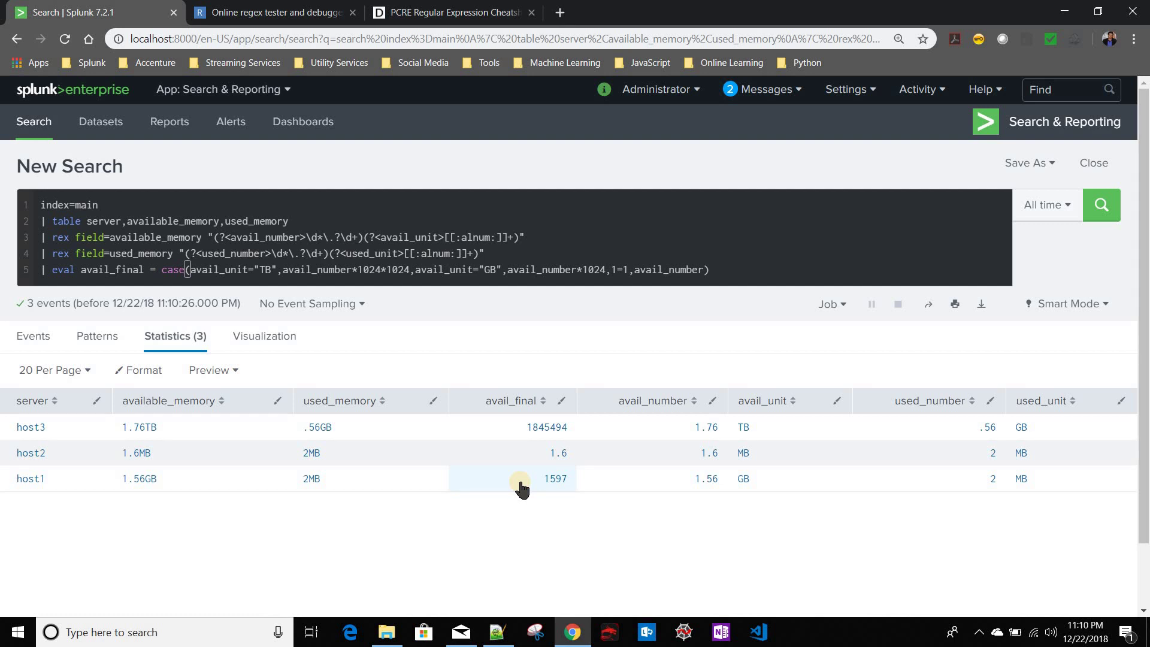
{"action": "triple_click", "coordinate": [721, 270]}
{"action": "key", "text": "ctrl+c"}
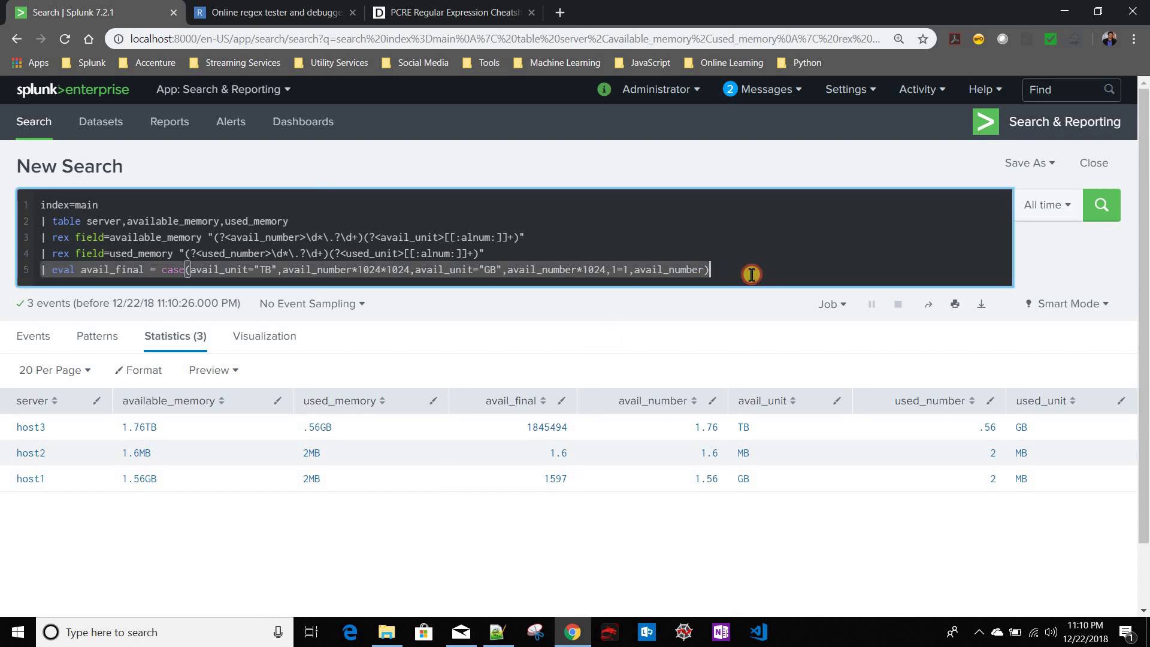
{"action": "left_click", "coordinate": [751, 274]}
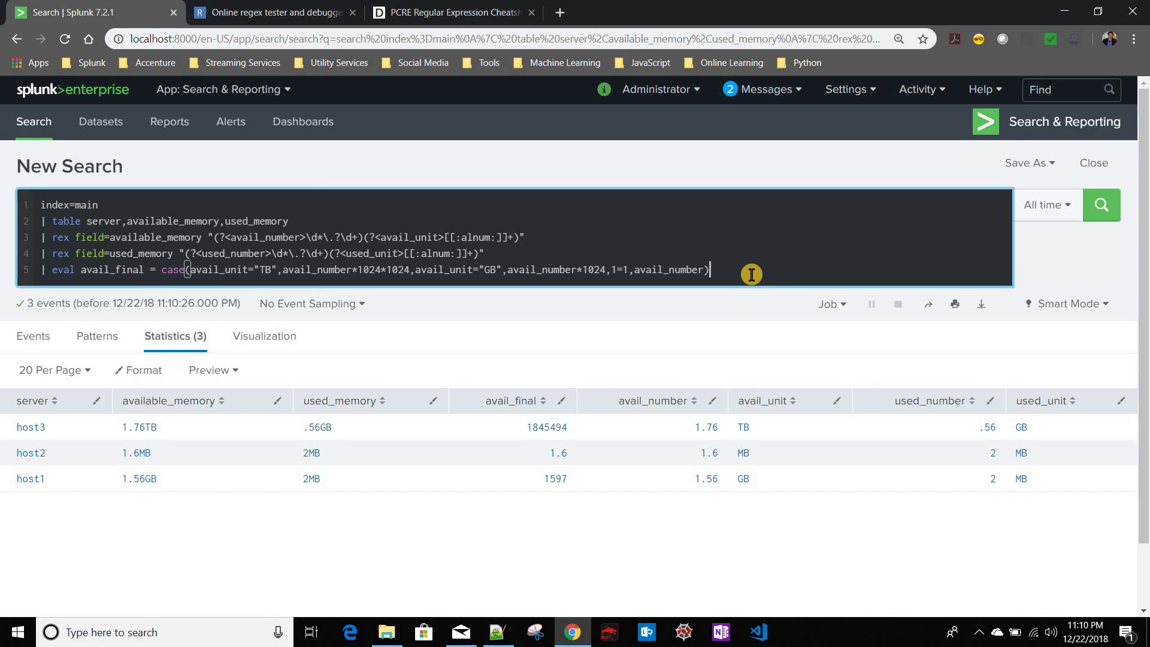
Copy the eval as line 6 named used_final, using used_unit in both conditions.
{"action": "key", "text": "Return"}
{"action": "key", "text": "ctrl+v"}
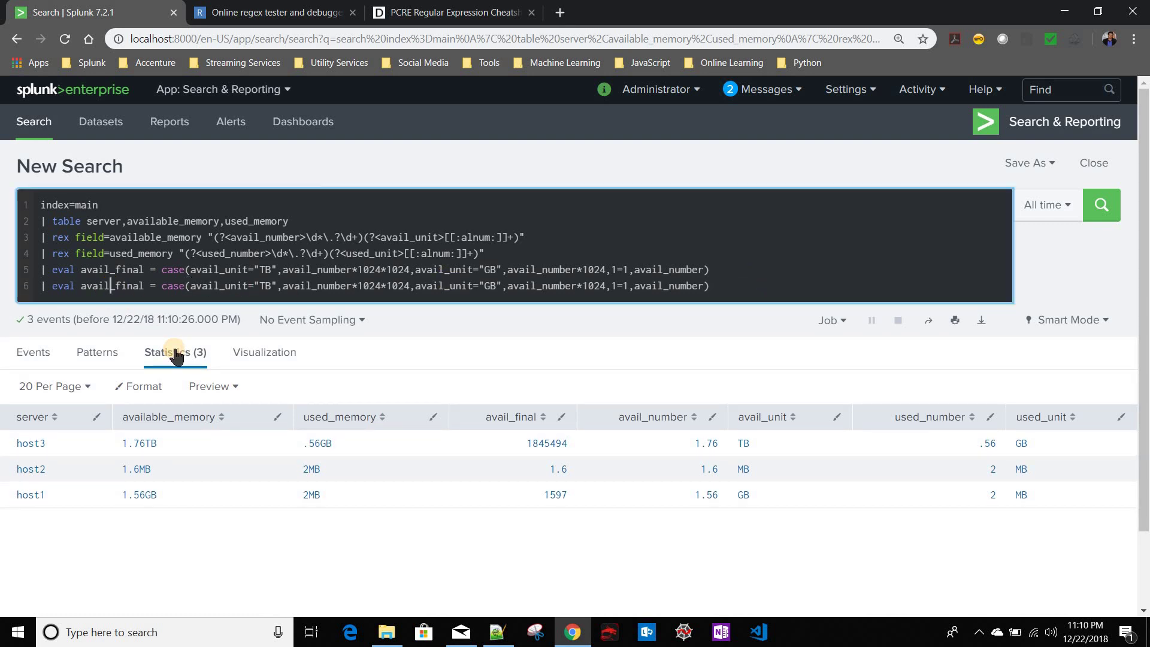
{"action": "key", "text": "BackSpace"}
{"action": "key", "text": "BackSpace"}
{"action": "key", "text": "BackSpace"}
{"action": "key", "text": "BackSpace"}
{"action": "key", "text": "BackSpace"}
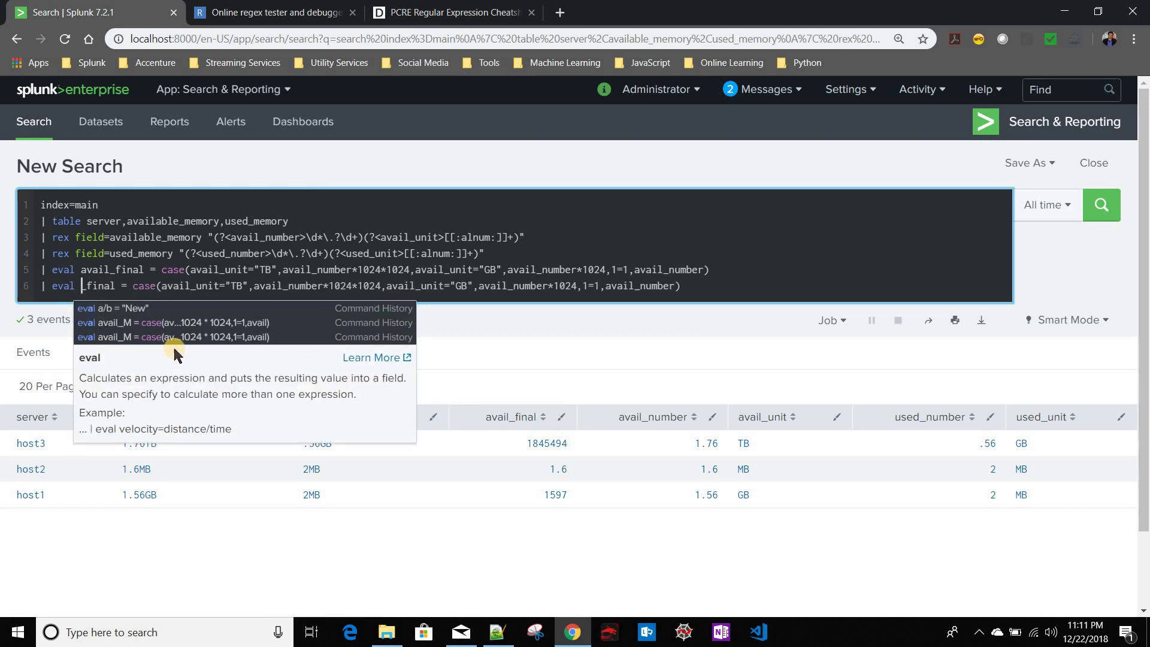
{"action": "type", "text": "used"}
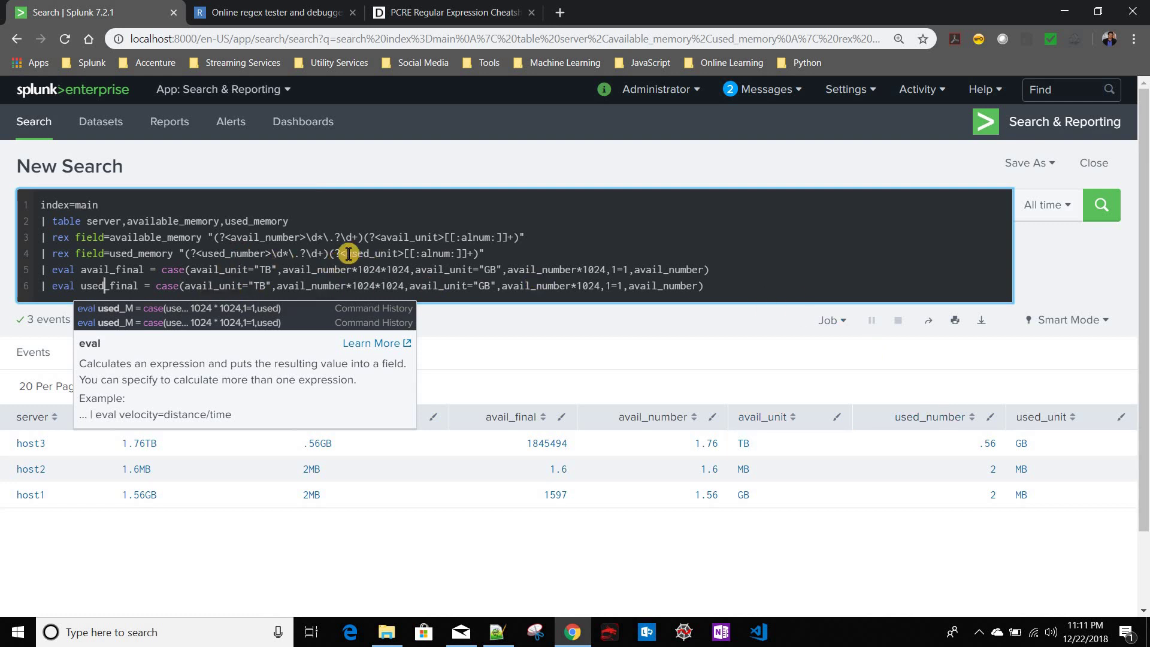
{"action": "left_click_drag", "start_coordinate": [346, 253], "coordinate": [399, 254]}
{"action": "key", "text": "ctrl+c"}
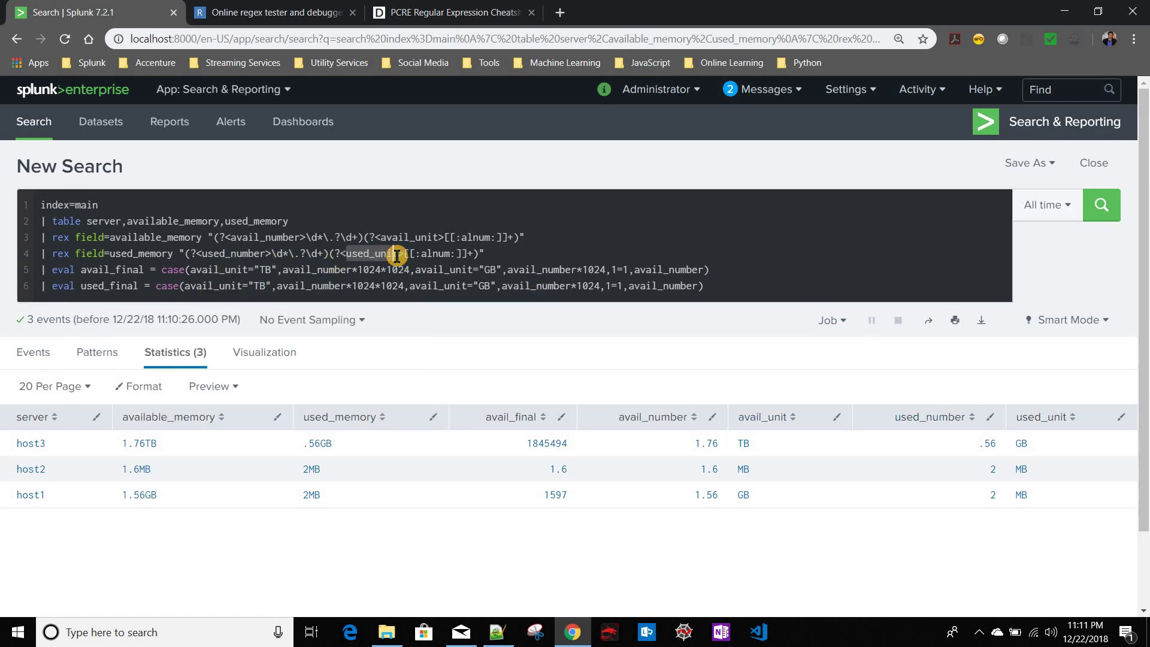
{"action": "left_click", "coordinate": [216, 285]}
{"action": "double_click", "coordinate": [215, 286]}
{"action": "key", "text": "ctrl+v"}
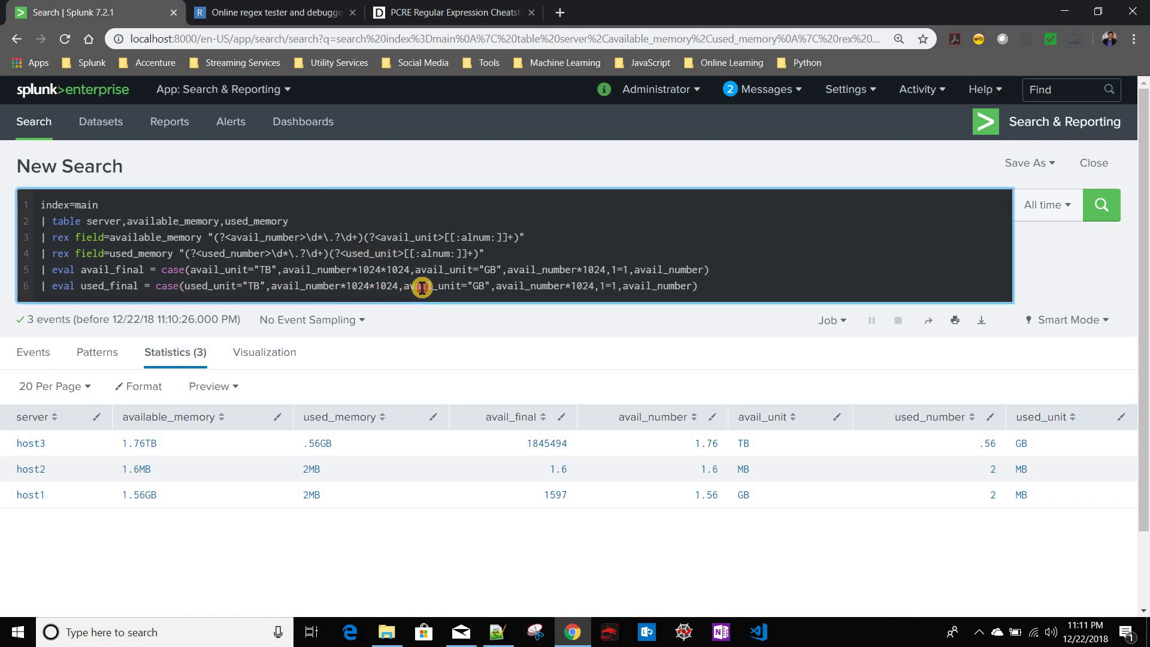
{"action": "double_click", "coordinate": [422, 288]}
{"action": "key", "text": "ctrl+v"}
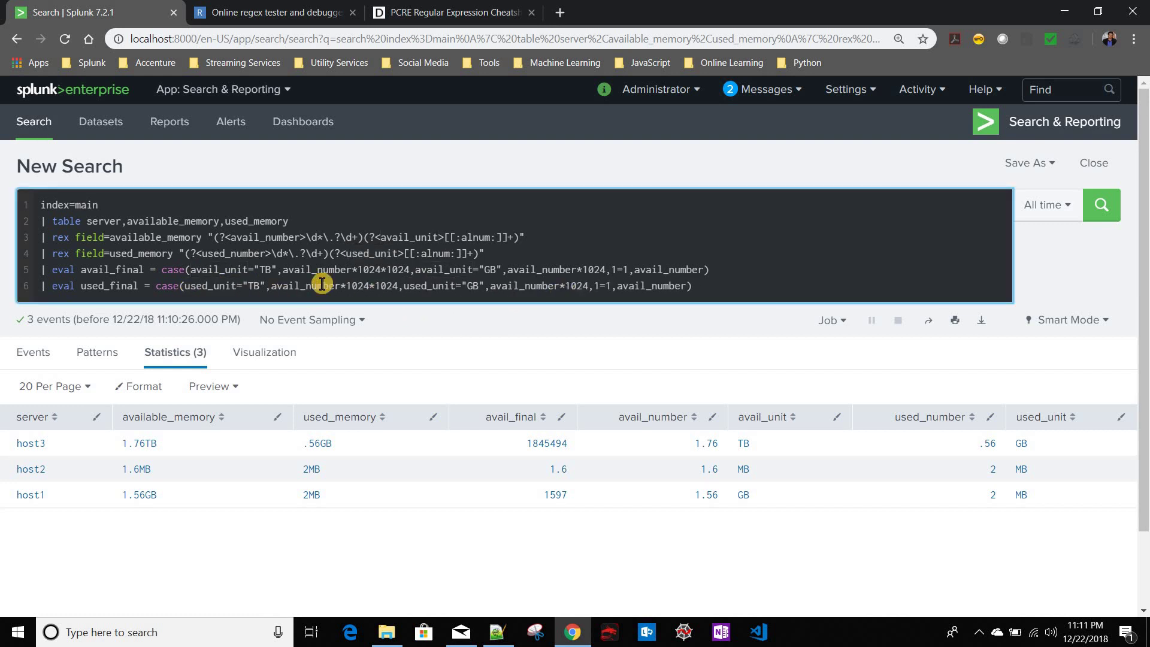
Replace all three avail_number references with used_number and rerun the search.
{"action": "double_click", "coordinate": [227, 256]}
{"action": "key", "text": "ctrl+c"}
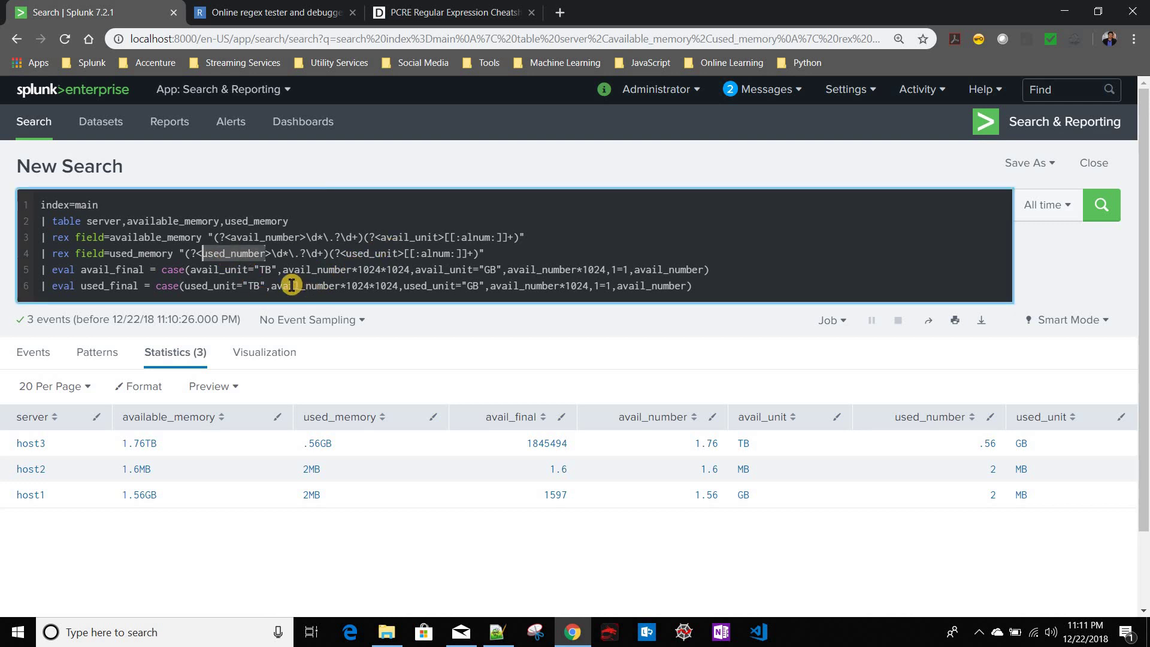
{"action": "double_click", "coordinate": [298, 286]}
{"action": "key", "text": "ctrl+v"}
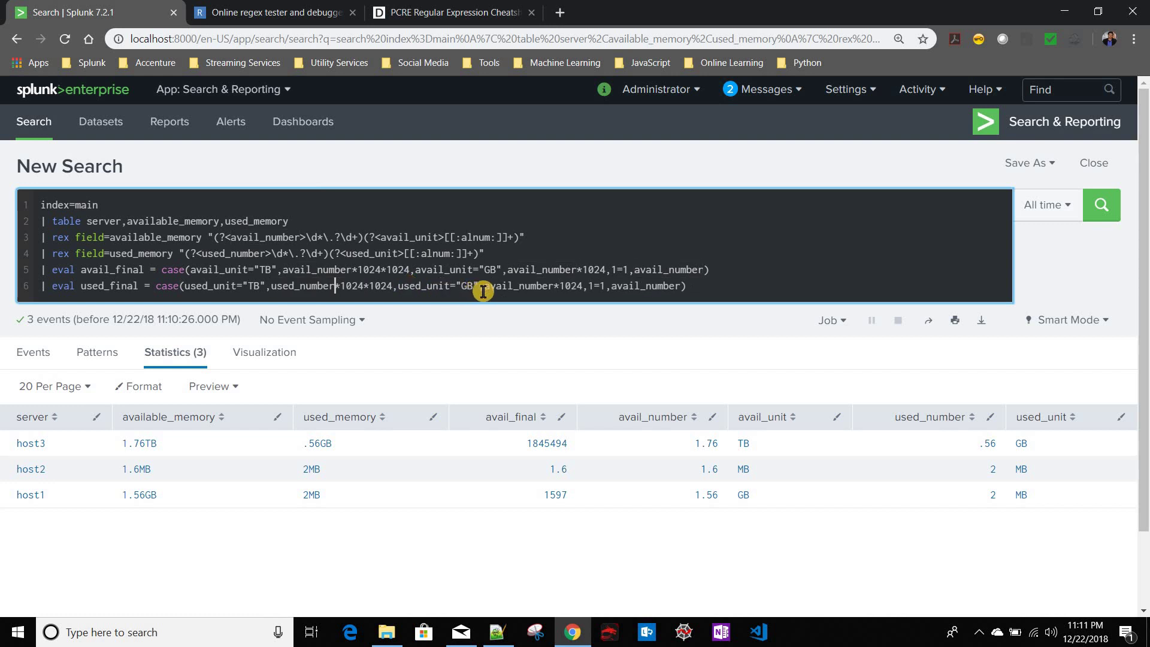
{"action": "double_click", "coordinate": [518, 286]}
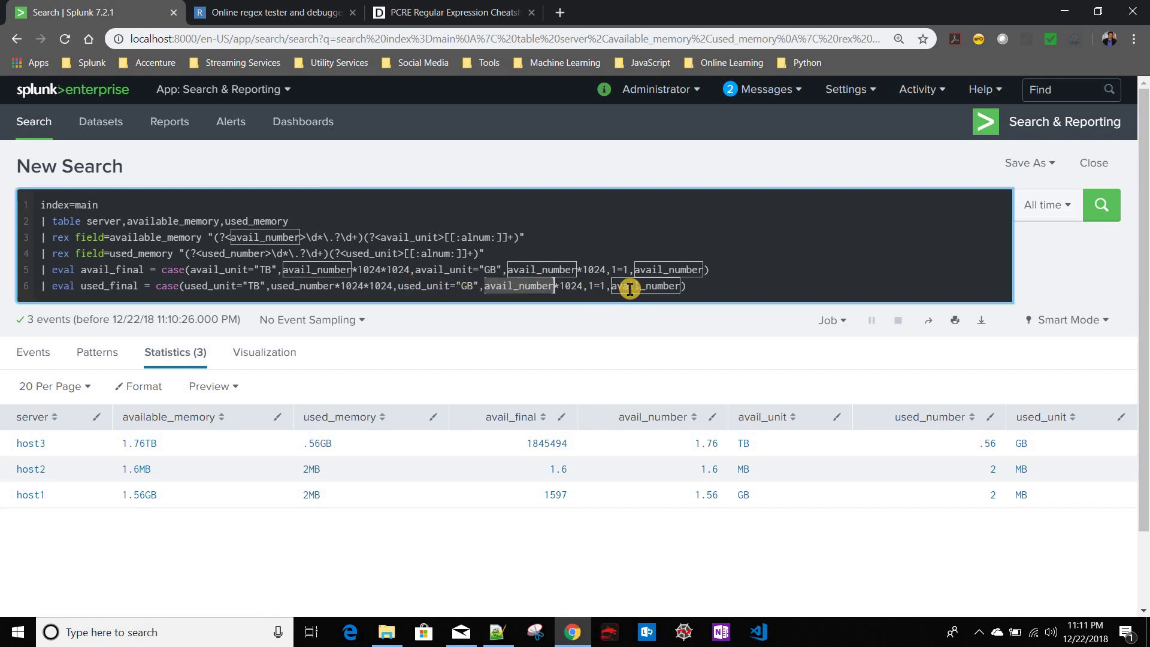
{"action": "key", "text": "ctrl+v"}
{"action": "double_click", "coordinate": [648, 286]}
{"action": "key", "text": "ctrl+v"}
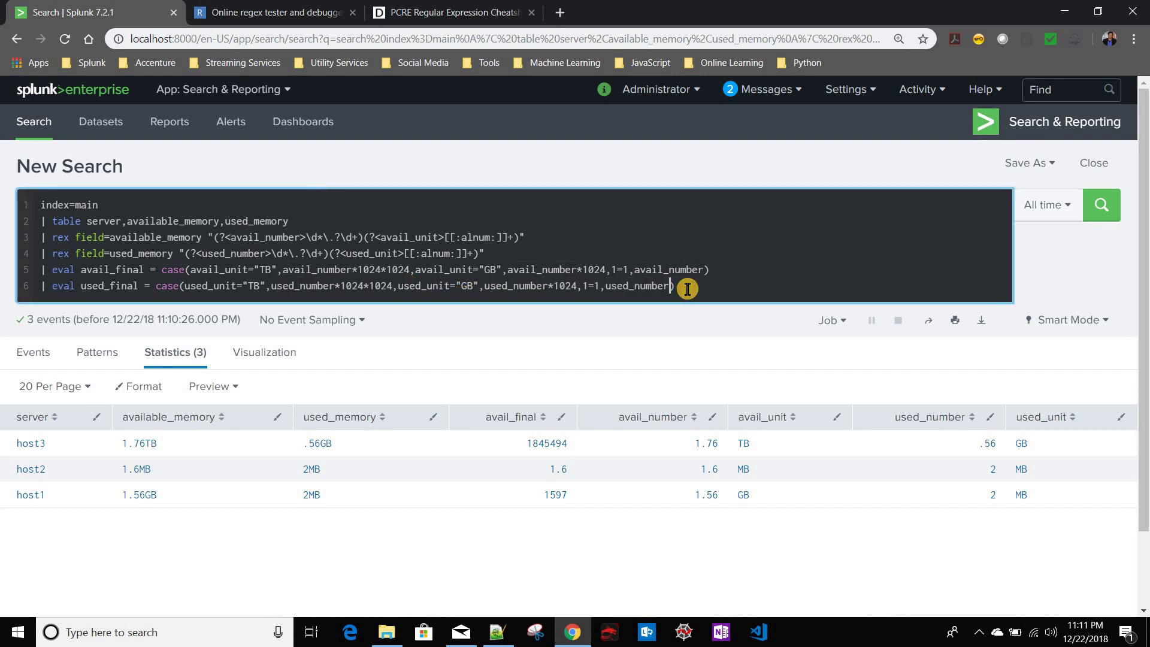
{"action": "key", "text": "Return"}
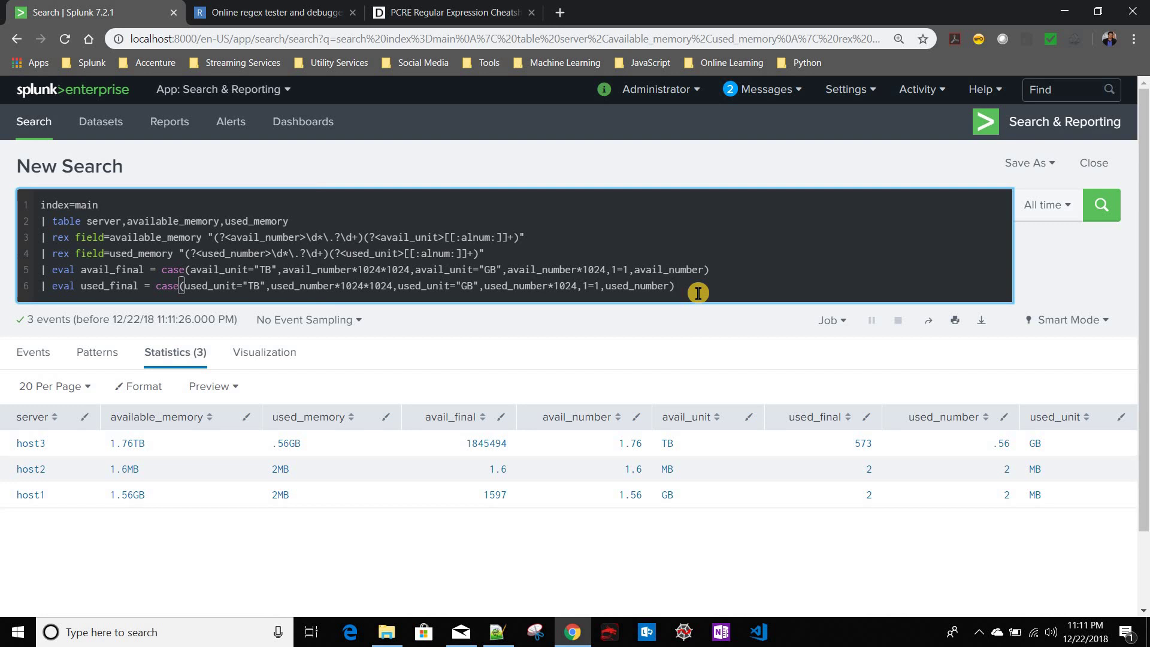
Start line 7 as '| eval total ='.
{"action": "key", "text": "shift+Return"}
{"action": "type", "text": "| e"}
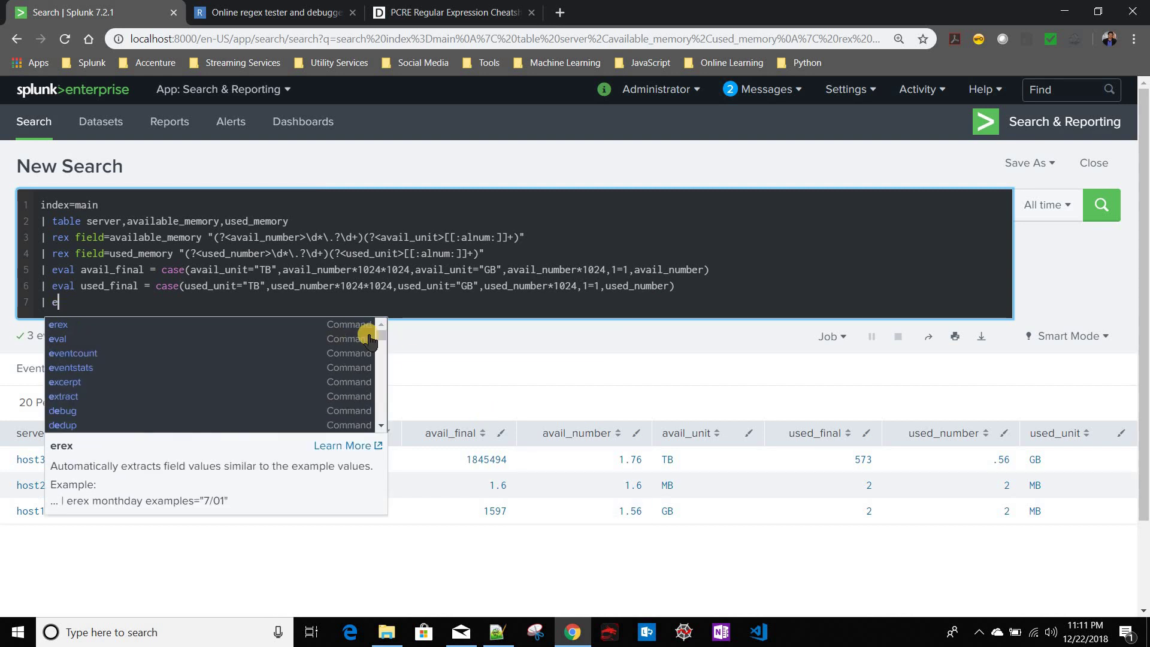
{"action": "type", "text": "val ="}
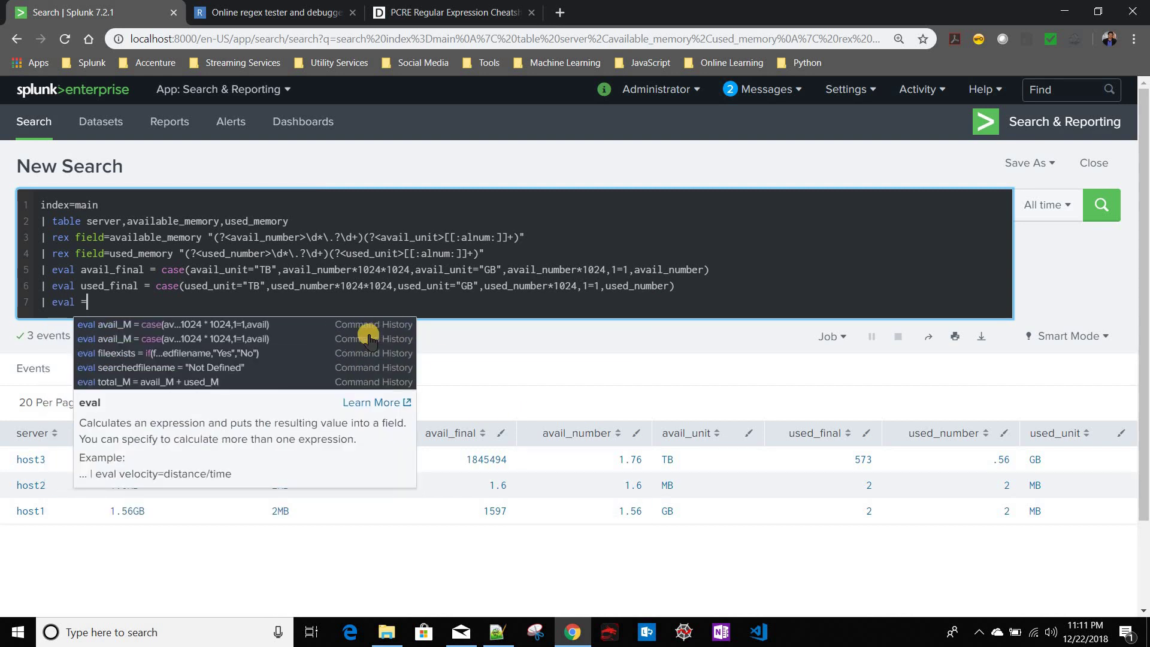
{"action": "key", "text": "Escape"}
{"action": "type", "text": "t"}
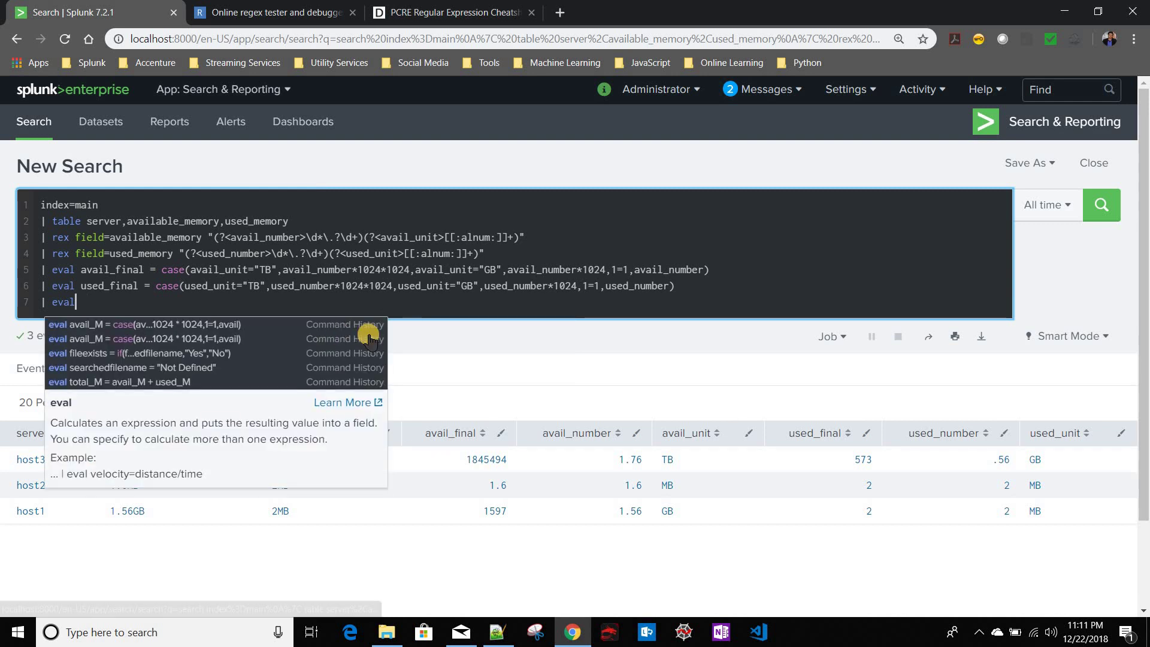
{"action": "type", "text": "pta"}
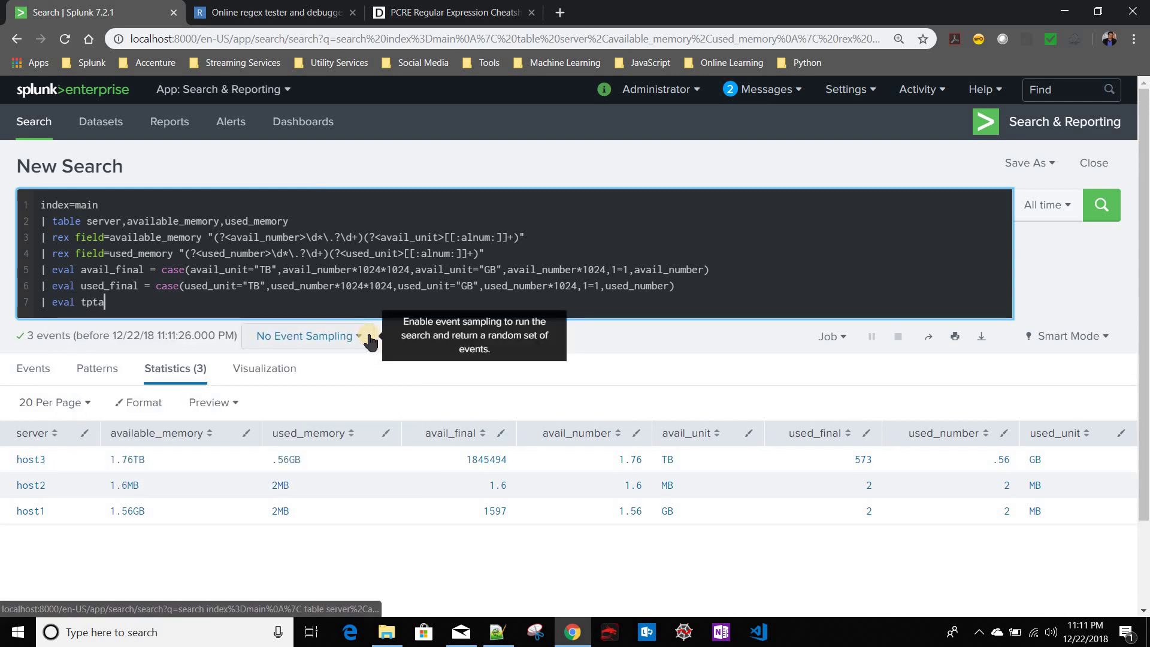
{"action": "key", "text": "BackSpace"}
{"action": "key", "text": "BackSpace"}
{"action": "key", "text": "BackSpace"}
{"action": "type", "text": "otal ="}
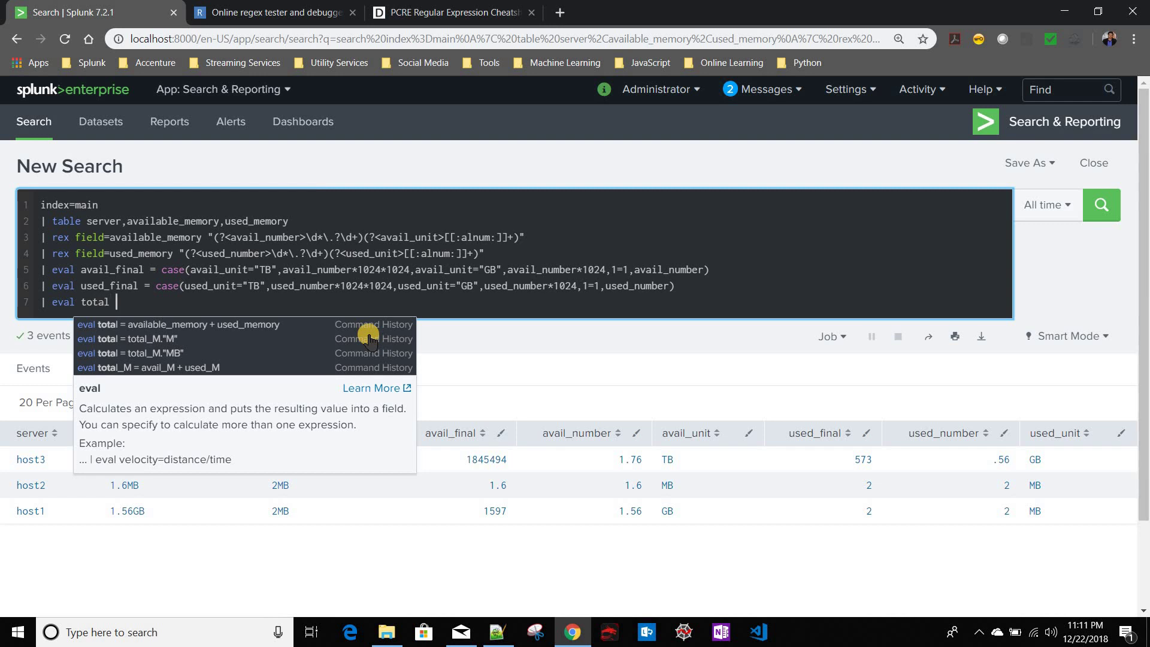
{"action": "left_click", "coordinate": [110, 267]}
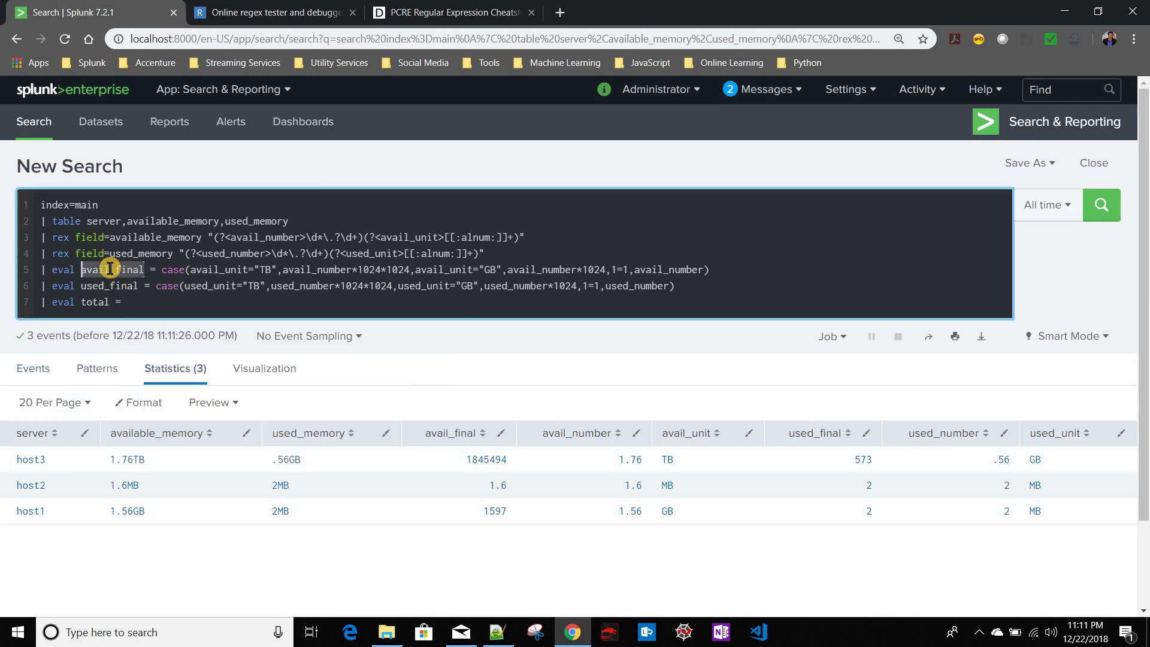
Complete it as avail_final + used_final and run the search.
{"action": "left_click", "coordinate": [151, 301]}
{"action": "type", "text": "avail_final"}
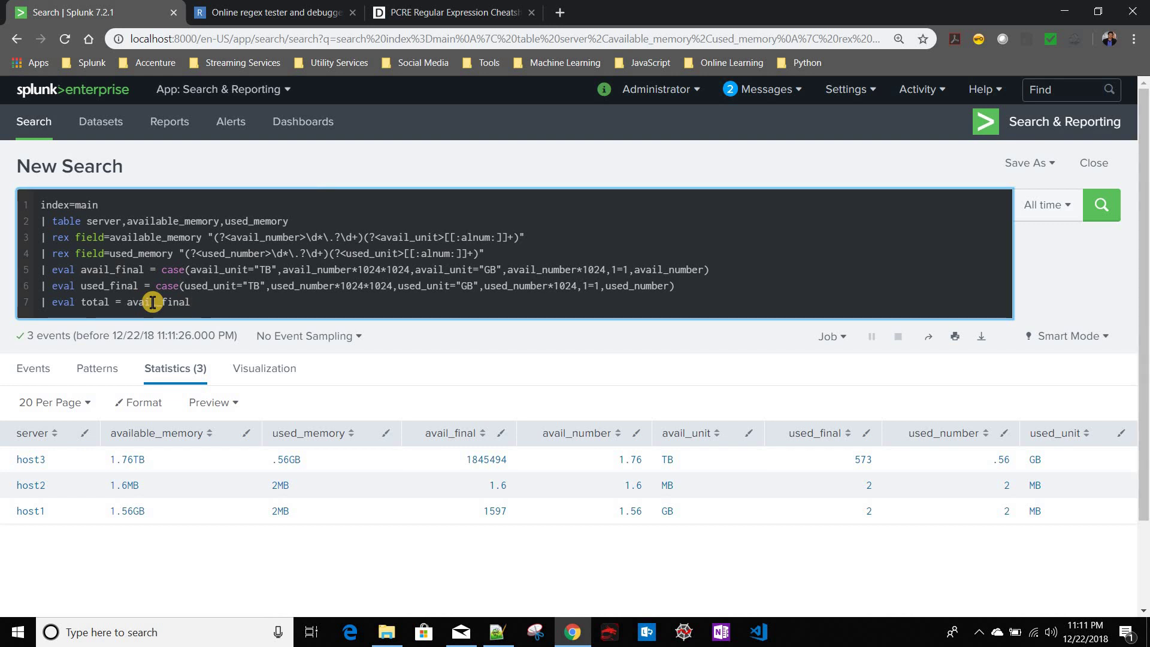
{"action": "double_click", "coordinate": [124, 285]}
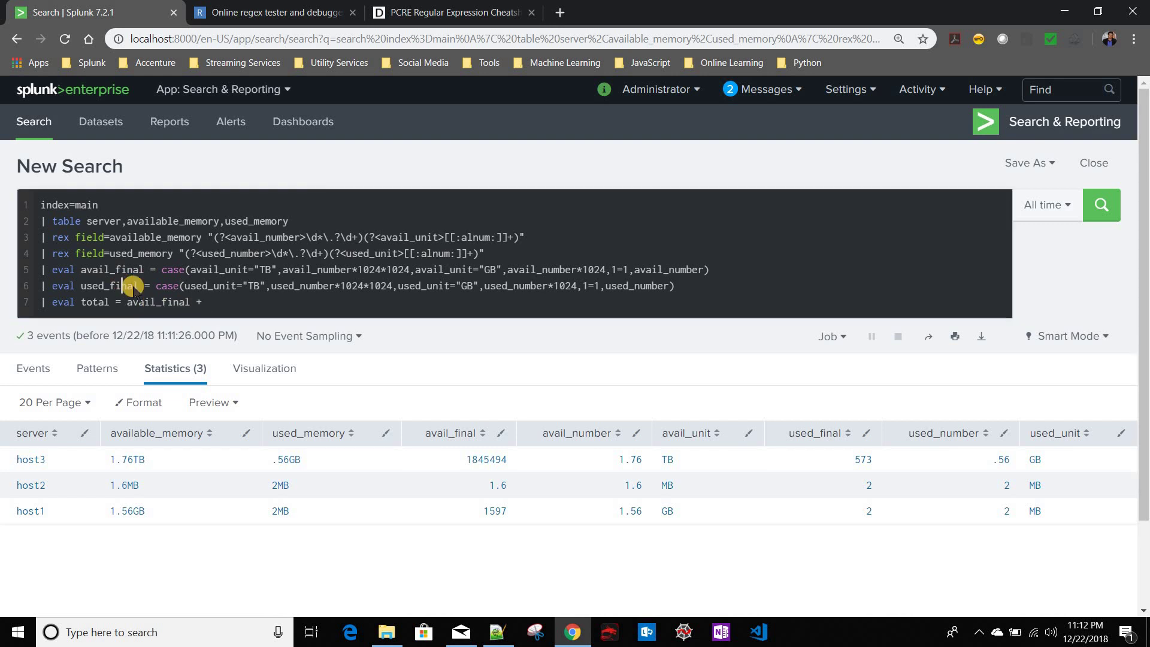
{"action": "key", "text": "ctrl+c"}
{"action": "left_click", "coordinate": [255, 302]}
{"action": "key", "text": "ctrl+v"}
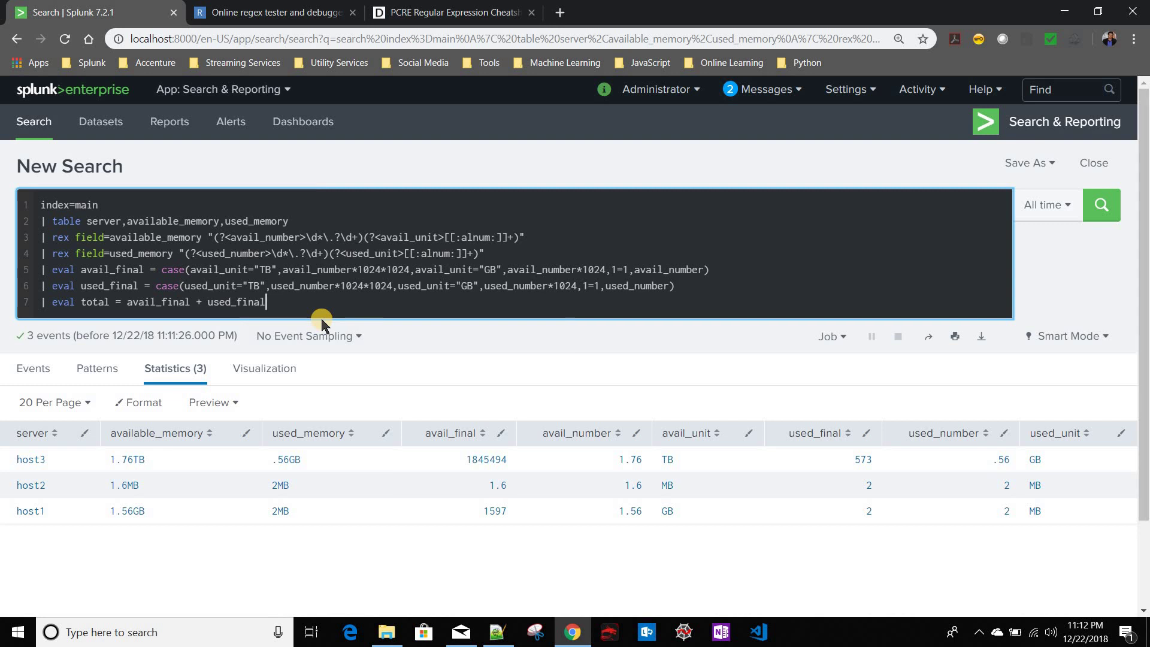
{"action": "key", "text": "Return"}
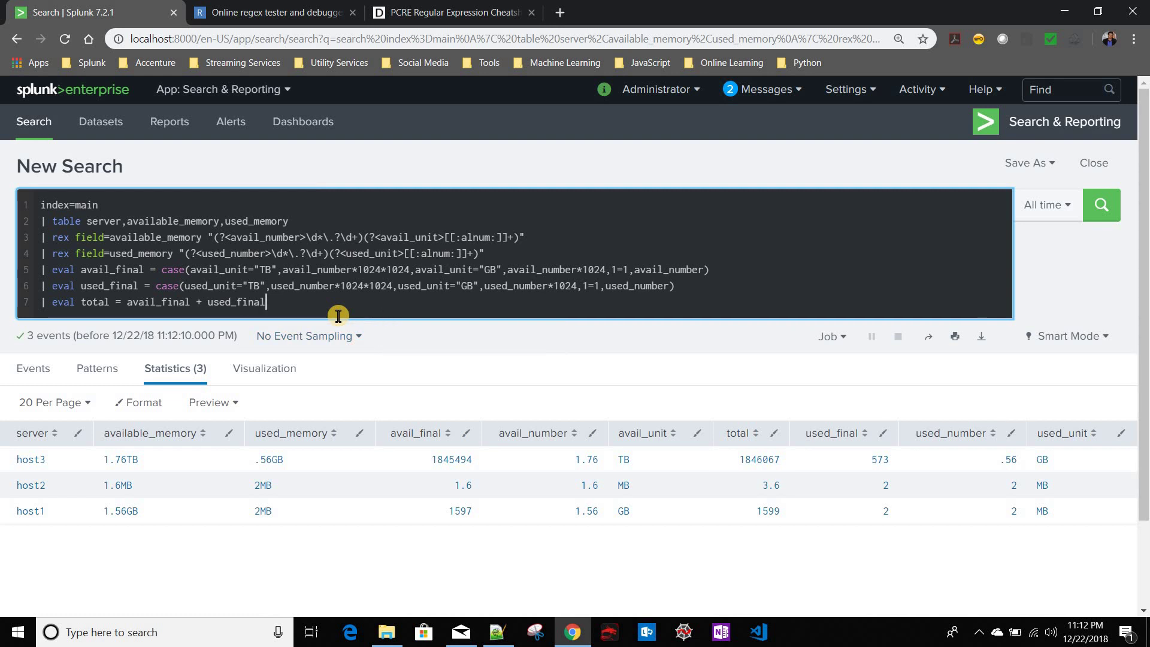
Add line 8 '| eval total = total."MB"', rerun, and begin a '| table' line 9.
{"action": "key", "text": "shift+Return"}
{"action": "type", "text": "| eval "}
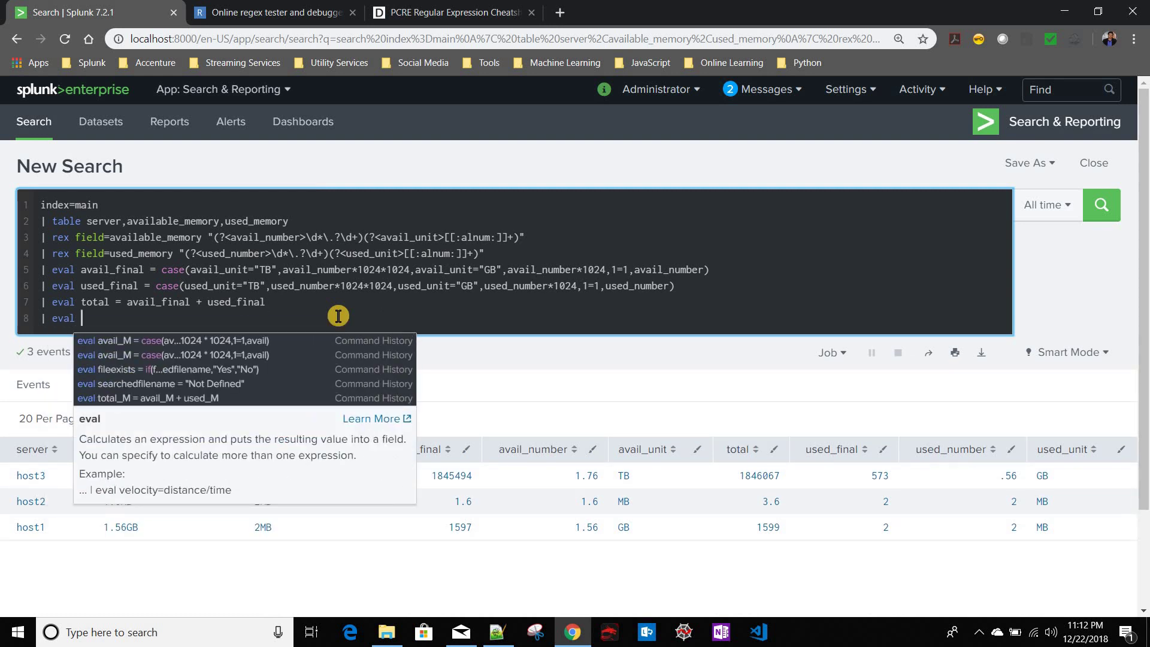
{"action": "type", "text": "tot"}
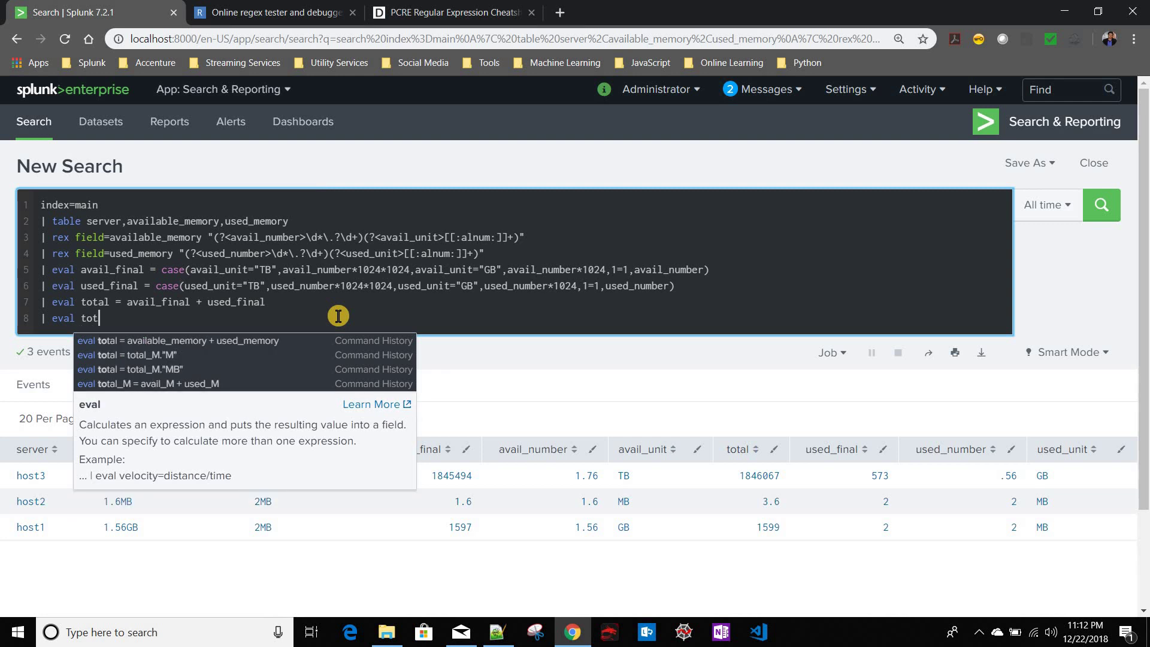
{"action": "type", "text": "al = "}
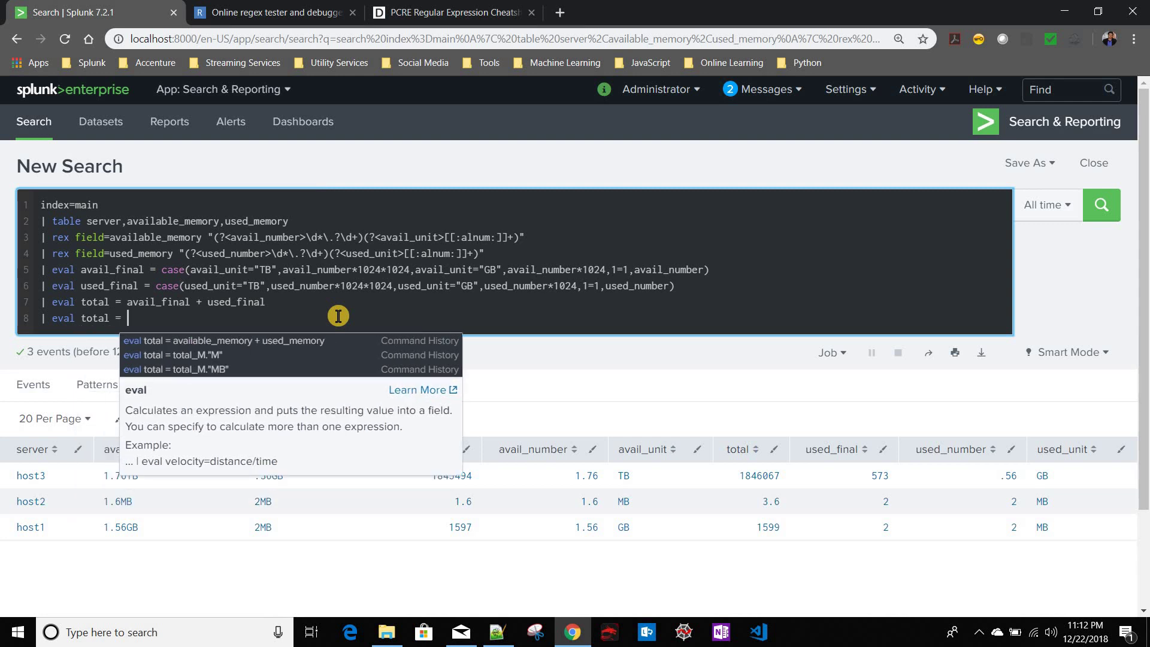
{"action": "type", "text": "total.\"MB"}
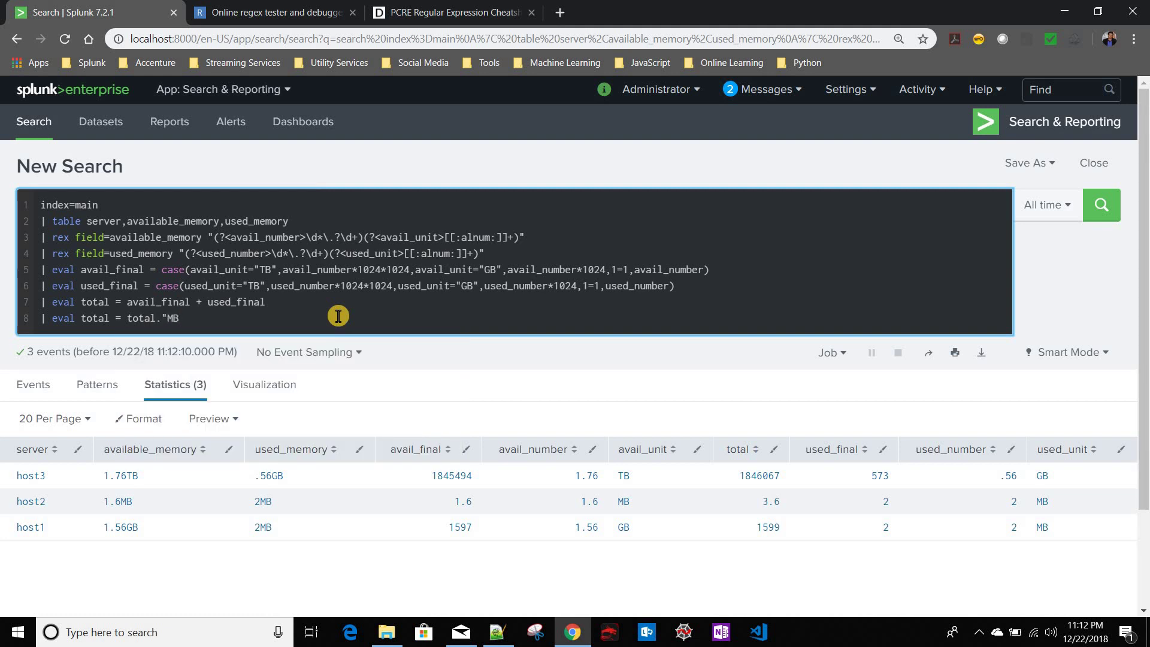
{"action": "type", "text": "\""}
{"action": "key", "text": "Return"}
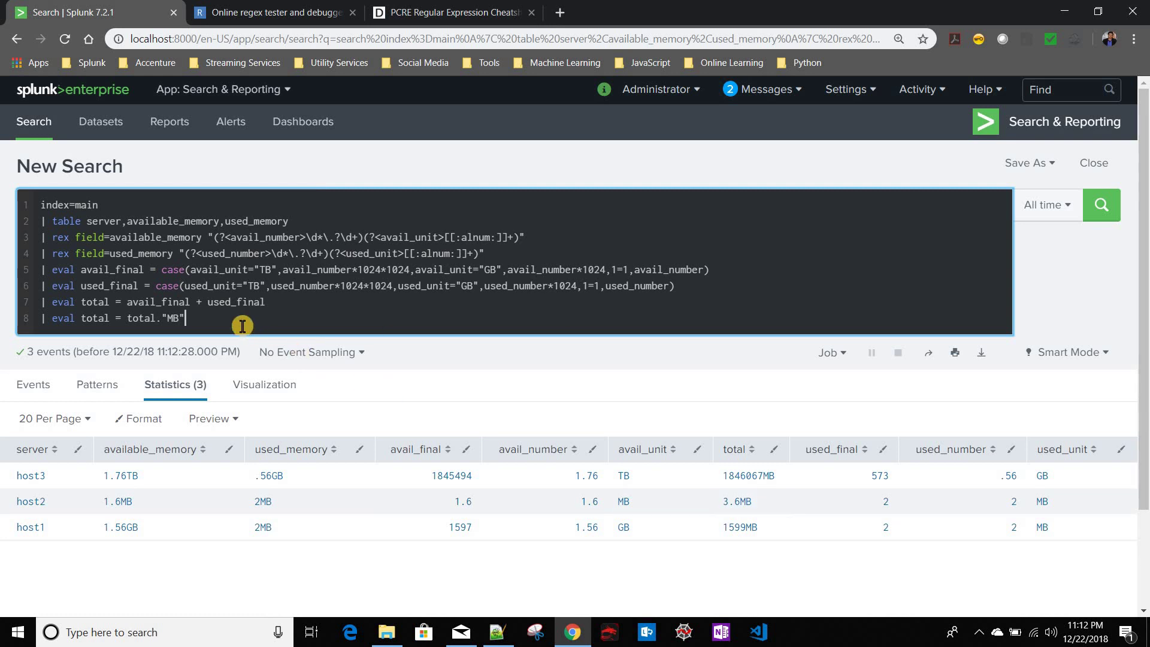
{"action": "key", "text": "shift+Return"}
{"action": "type", "text": "| "}
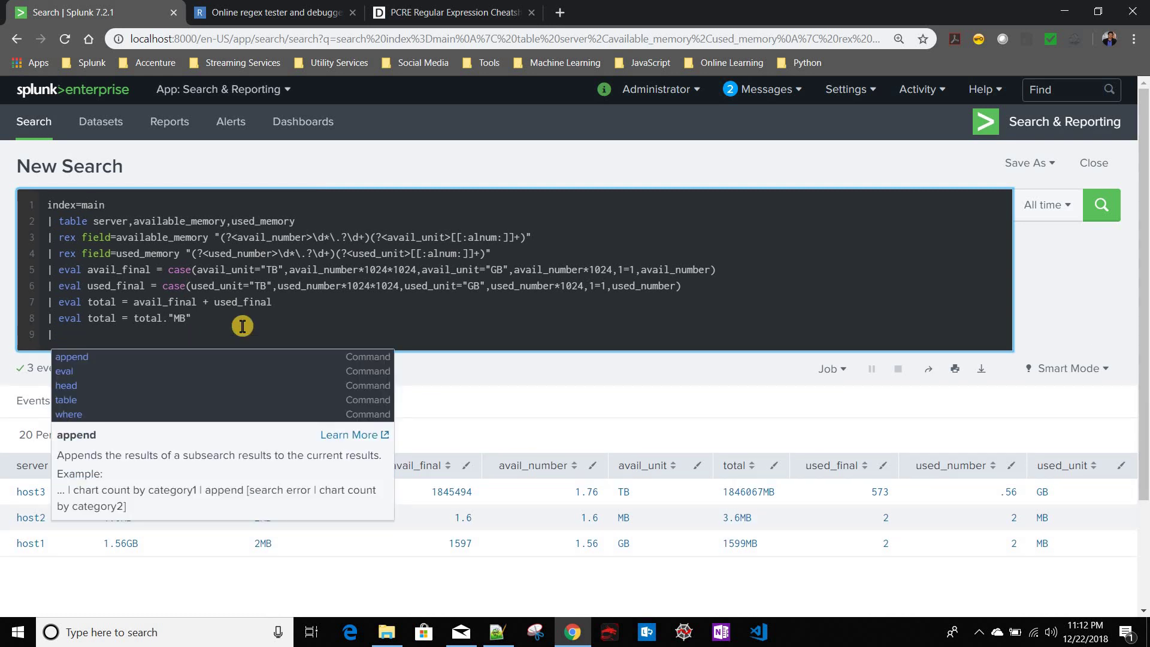
{"action": "type", "text": "table"}
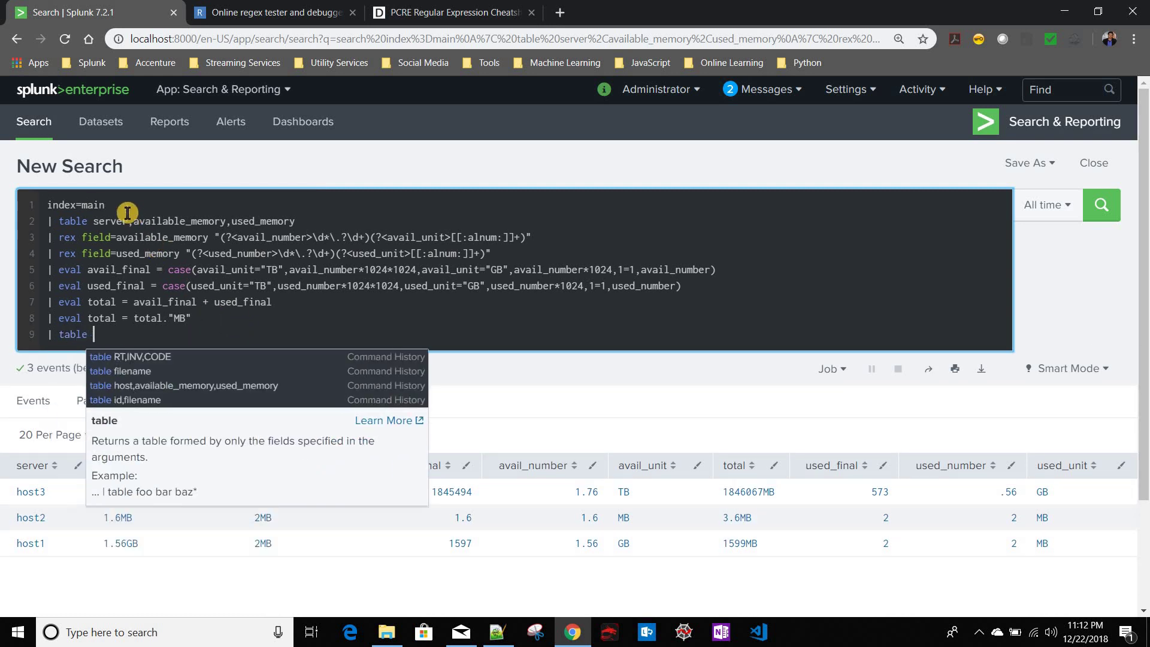
Complete line 9 as 'table server,available_memory,used_memory,total' and run the search.
{"action": "left_click_drag", "start_coordinate": [95, 220], "coordinate": [297, 222]}
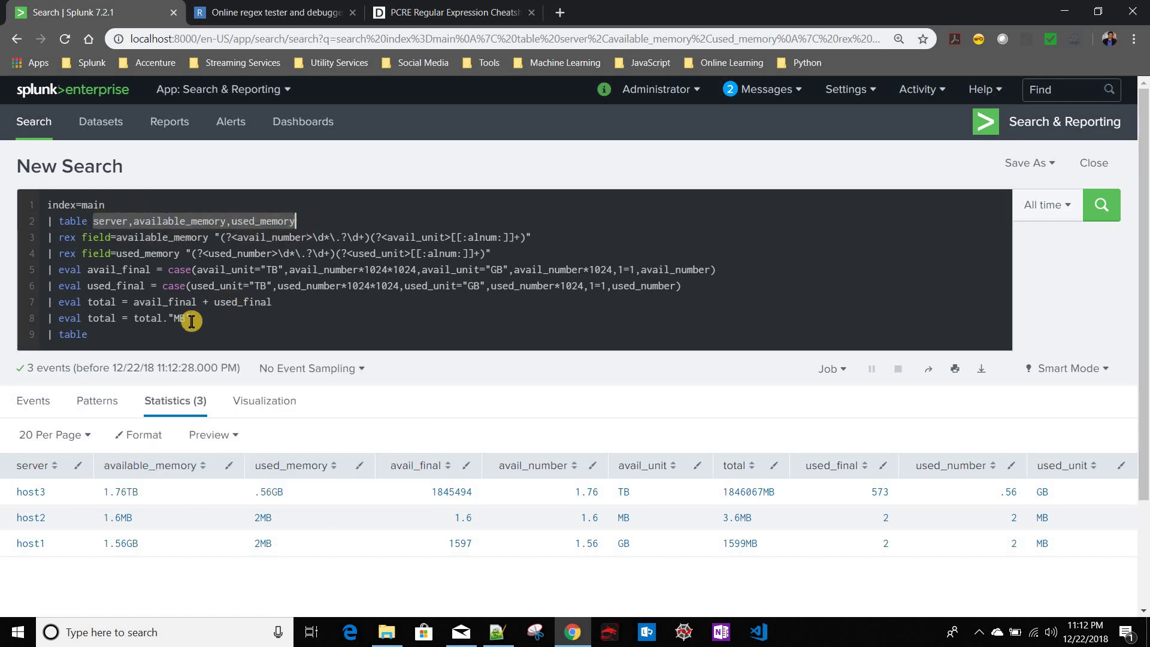
{"action": "key", "text": "ctrl+c"}
{"action": "left_click", "coordinate": [157, 345]}
{"action": "key", "text": "ctrl+v"}
{"action": "type", "text": ","}
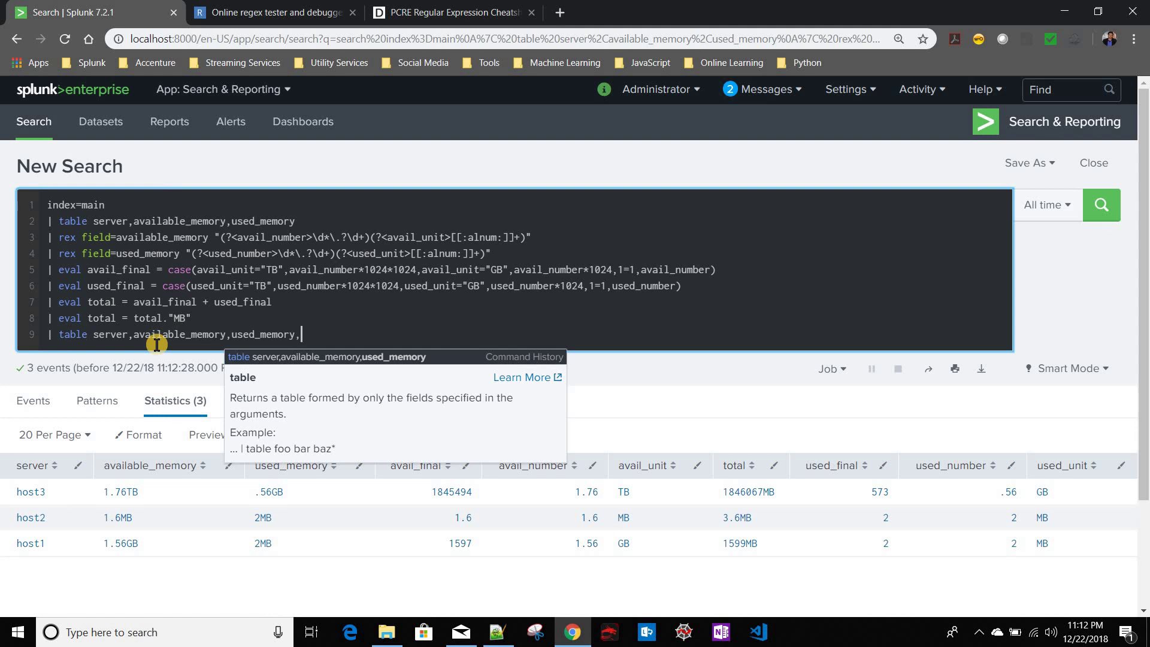
{"action": "type", "text": "total"}
{"action": "key", "text": "Return"}
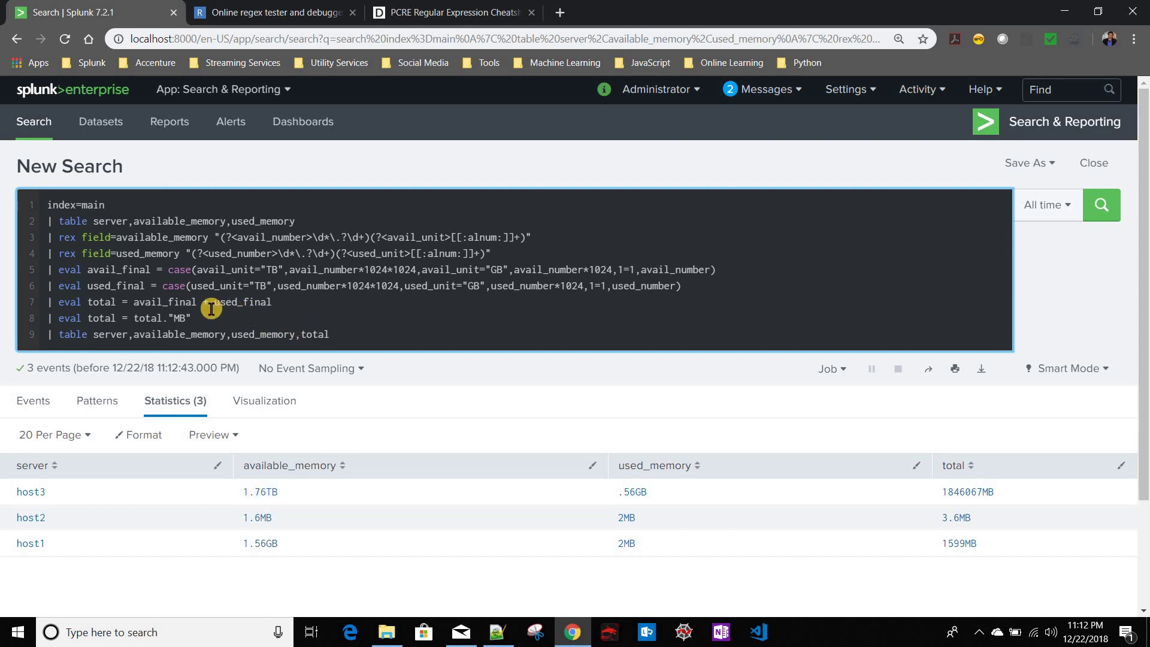
{"action": "double_click", "coordinate": [312, 269]}
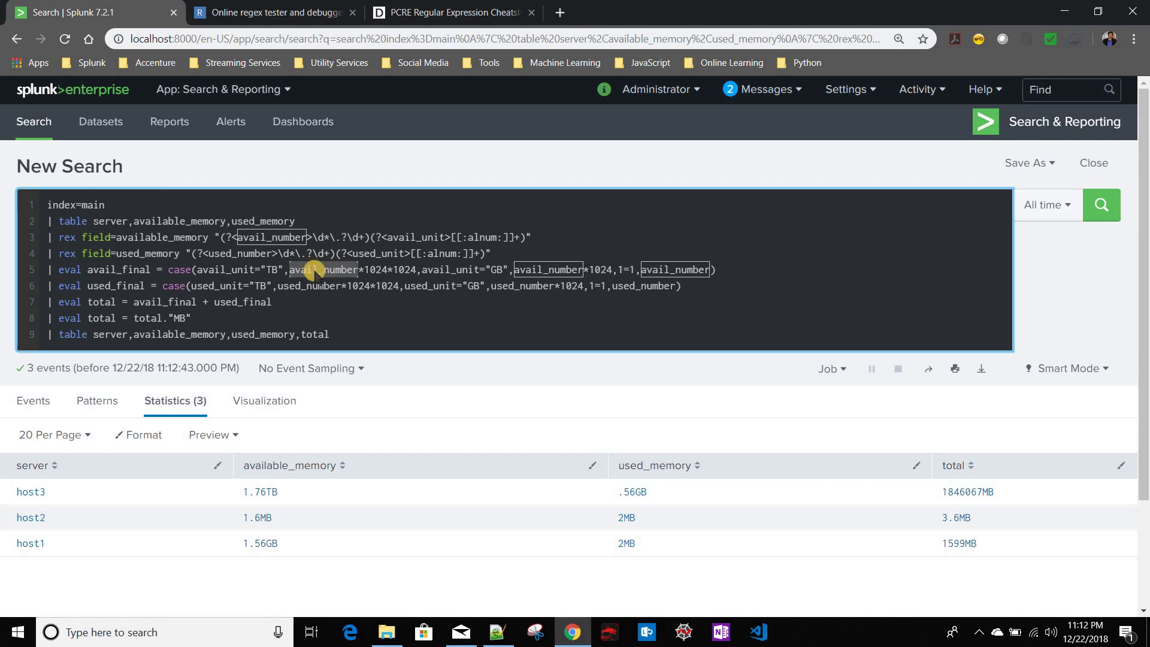